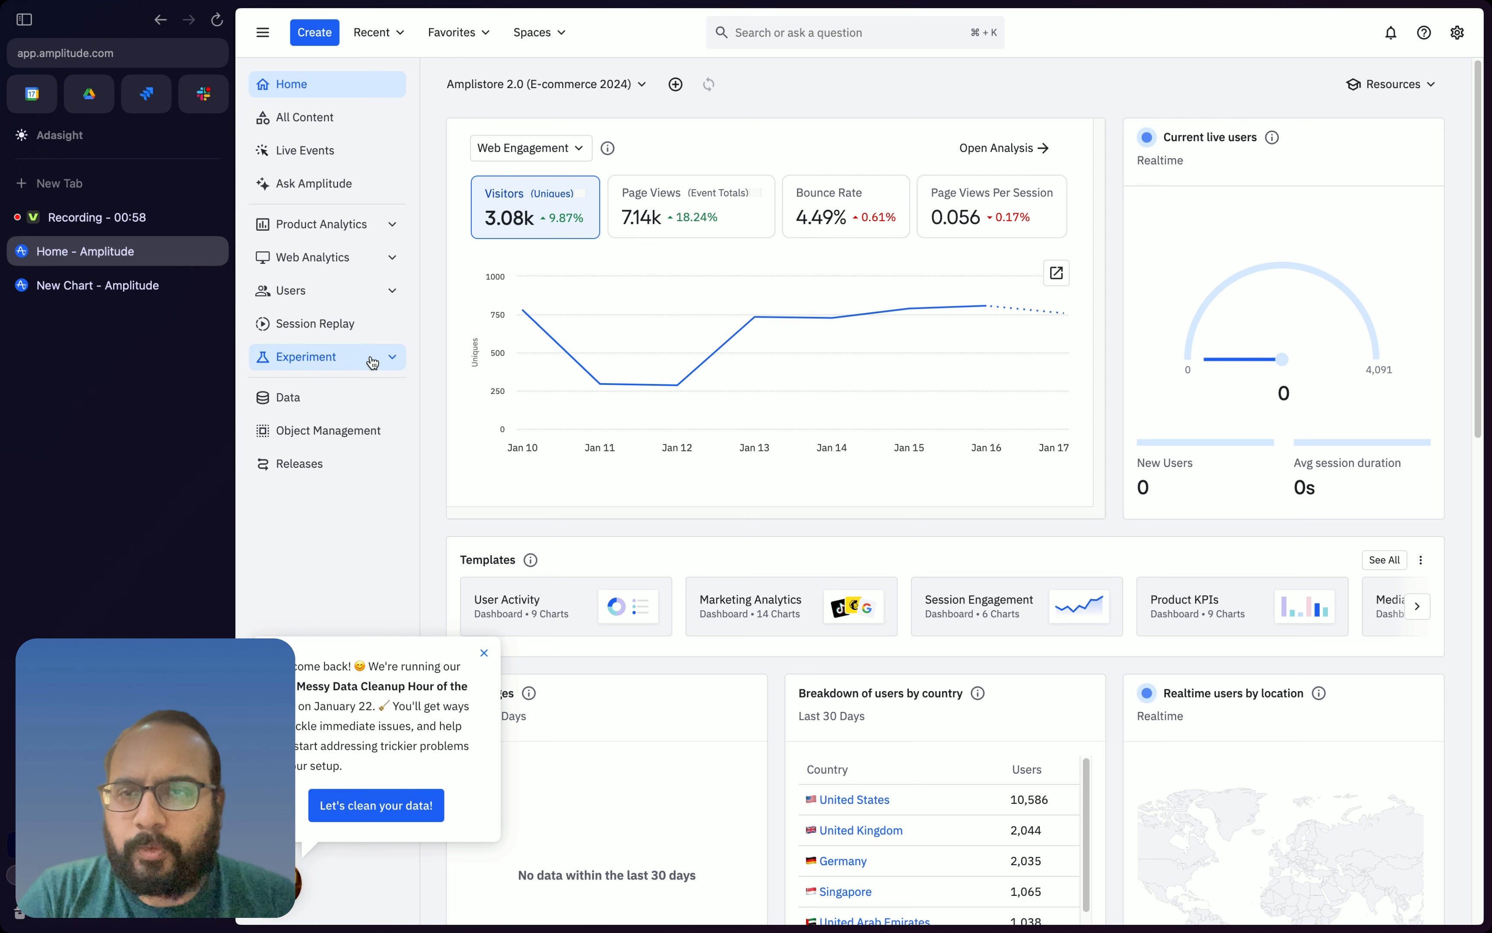
Create a new Data Table chart.
{"action": "left_click", "coordinate": [321, 36]}
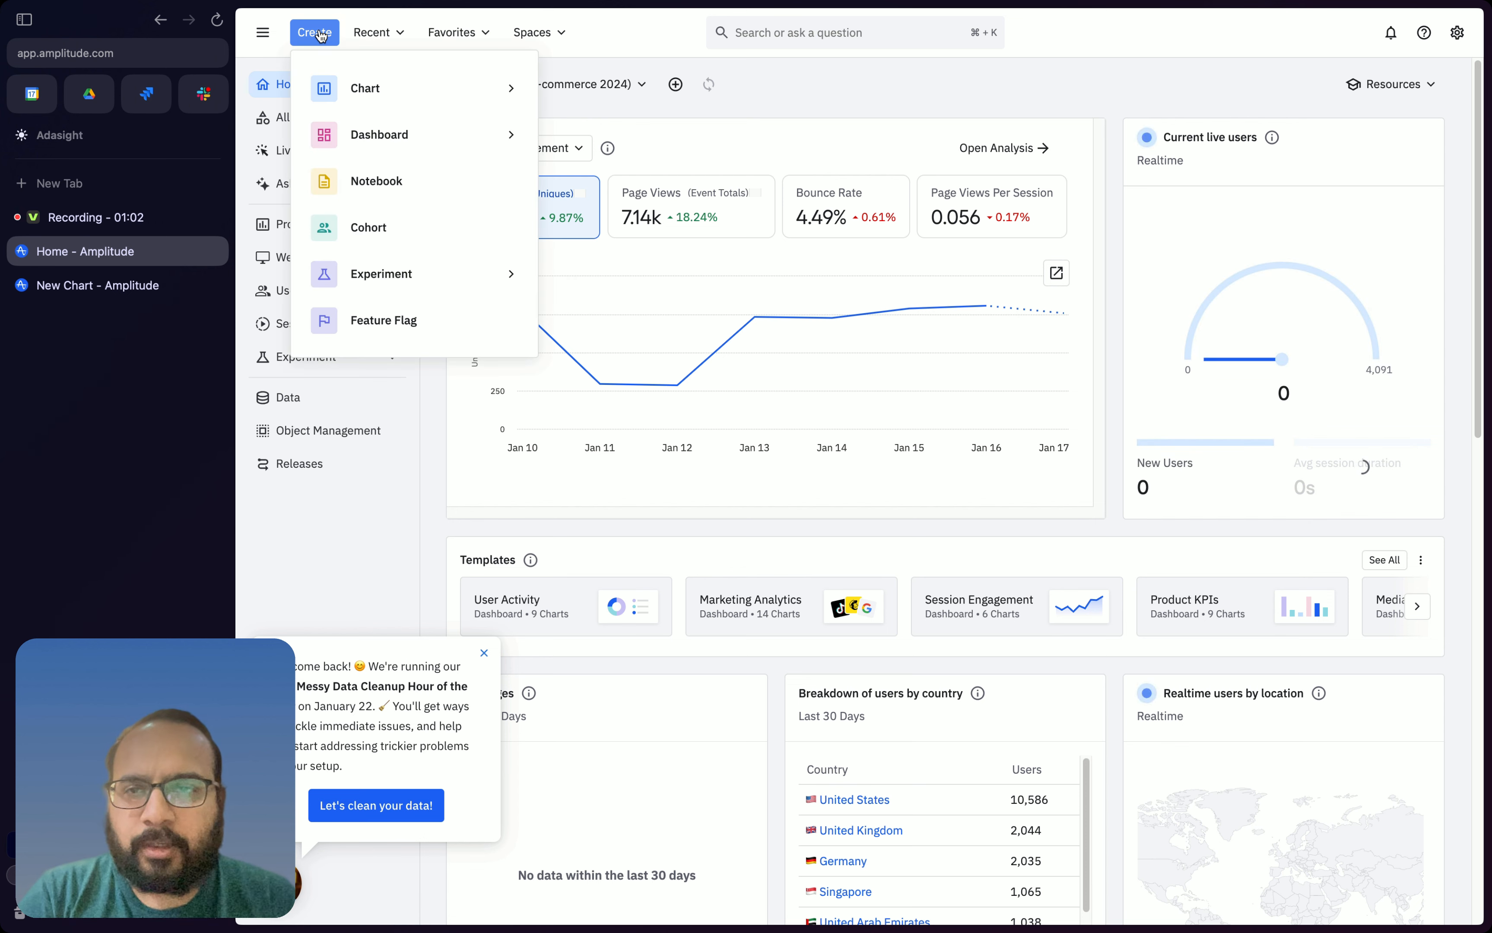
{"action": "mouse_move", "coordinate": [400, 103]}
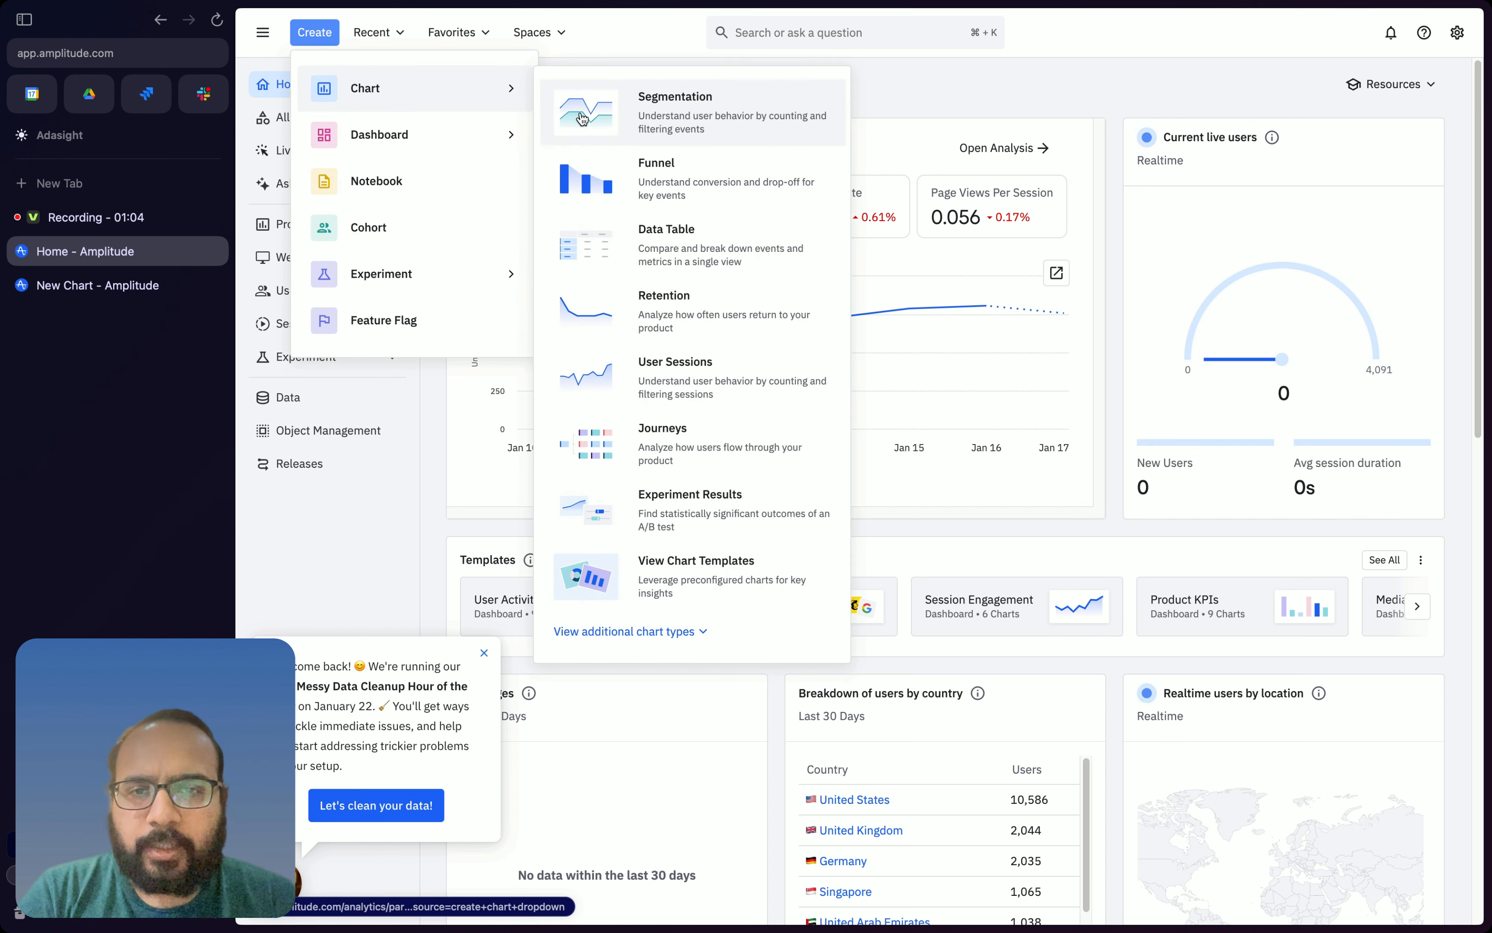
{"action": "left_click", "coordinate": [677, 255]}
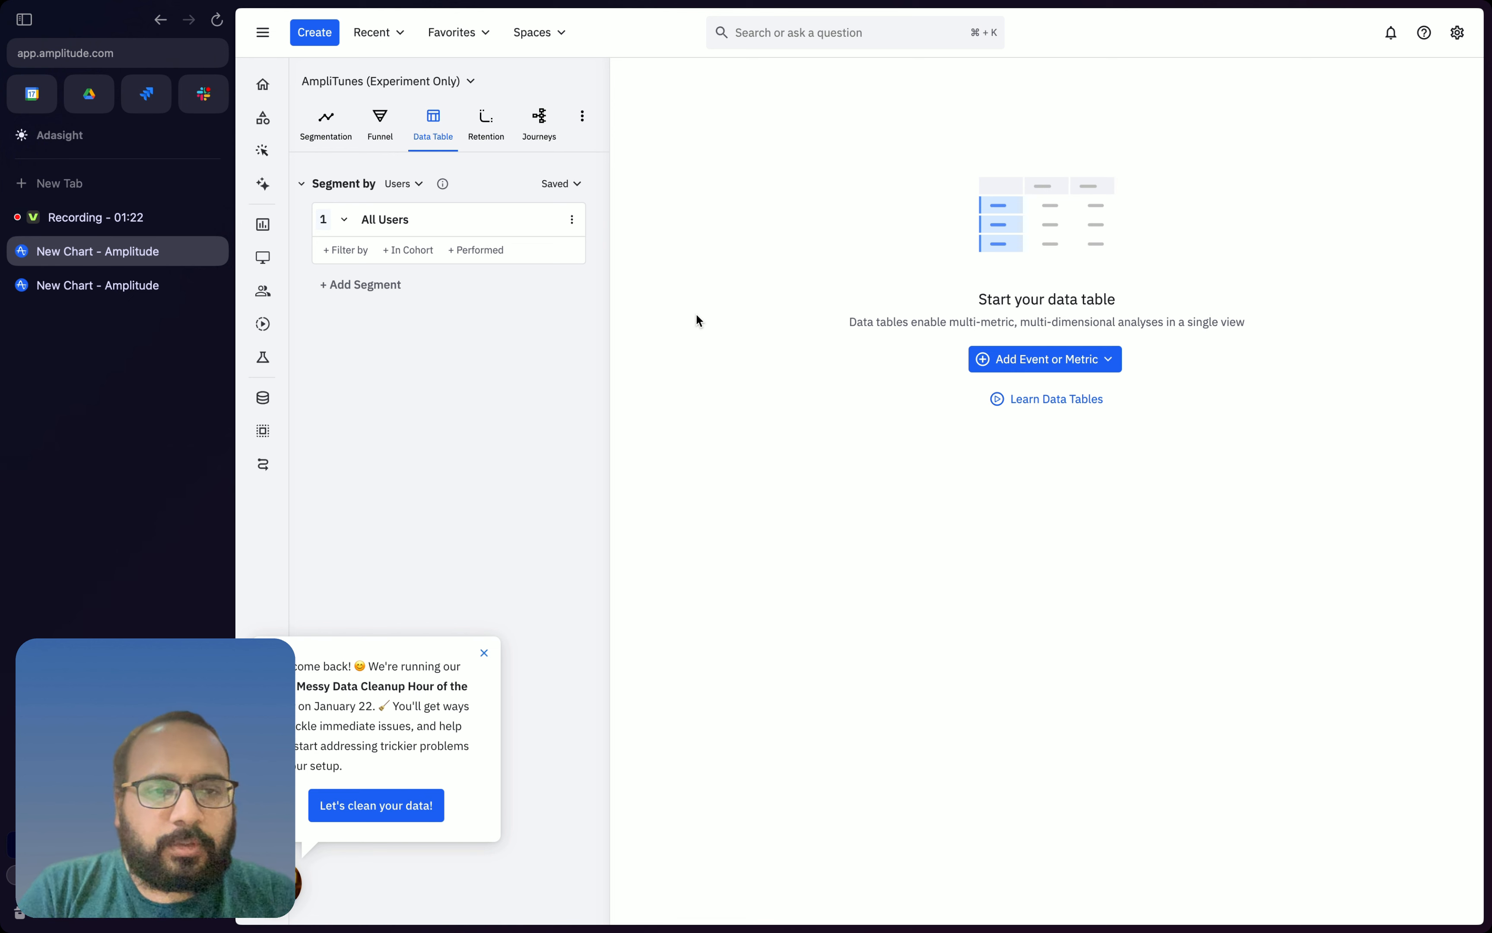
Switch the new chart's project to Amplistore 2.0 (E-commerce 2024).
{"action": "left_click", "coordinate": [1016, 361]}
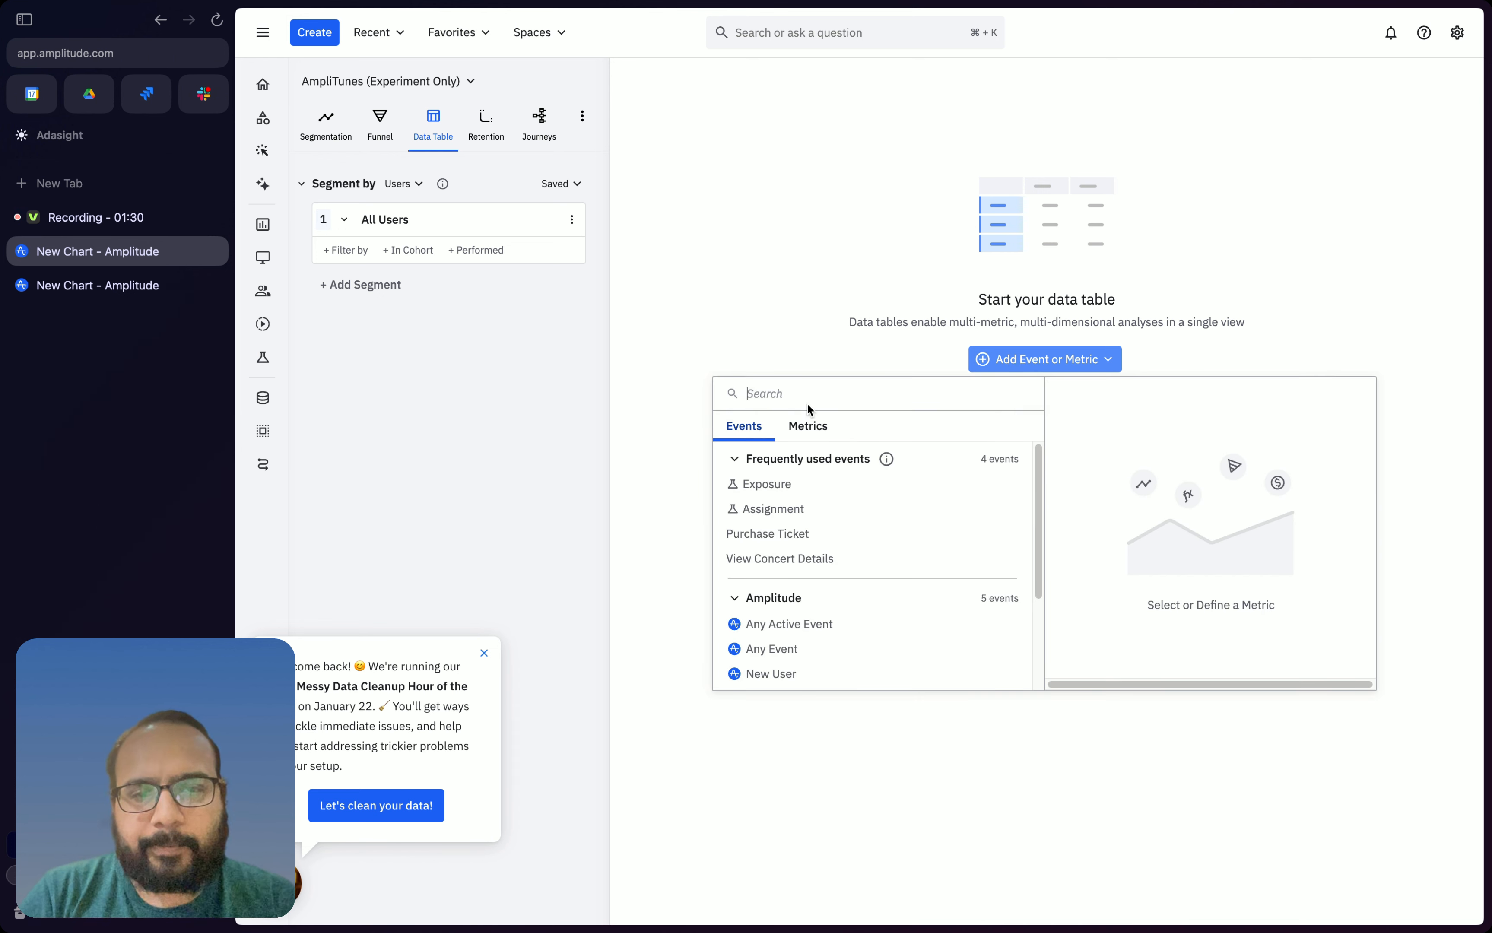
{"action": "type", "text": "page"}
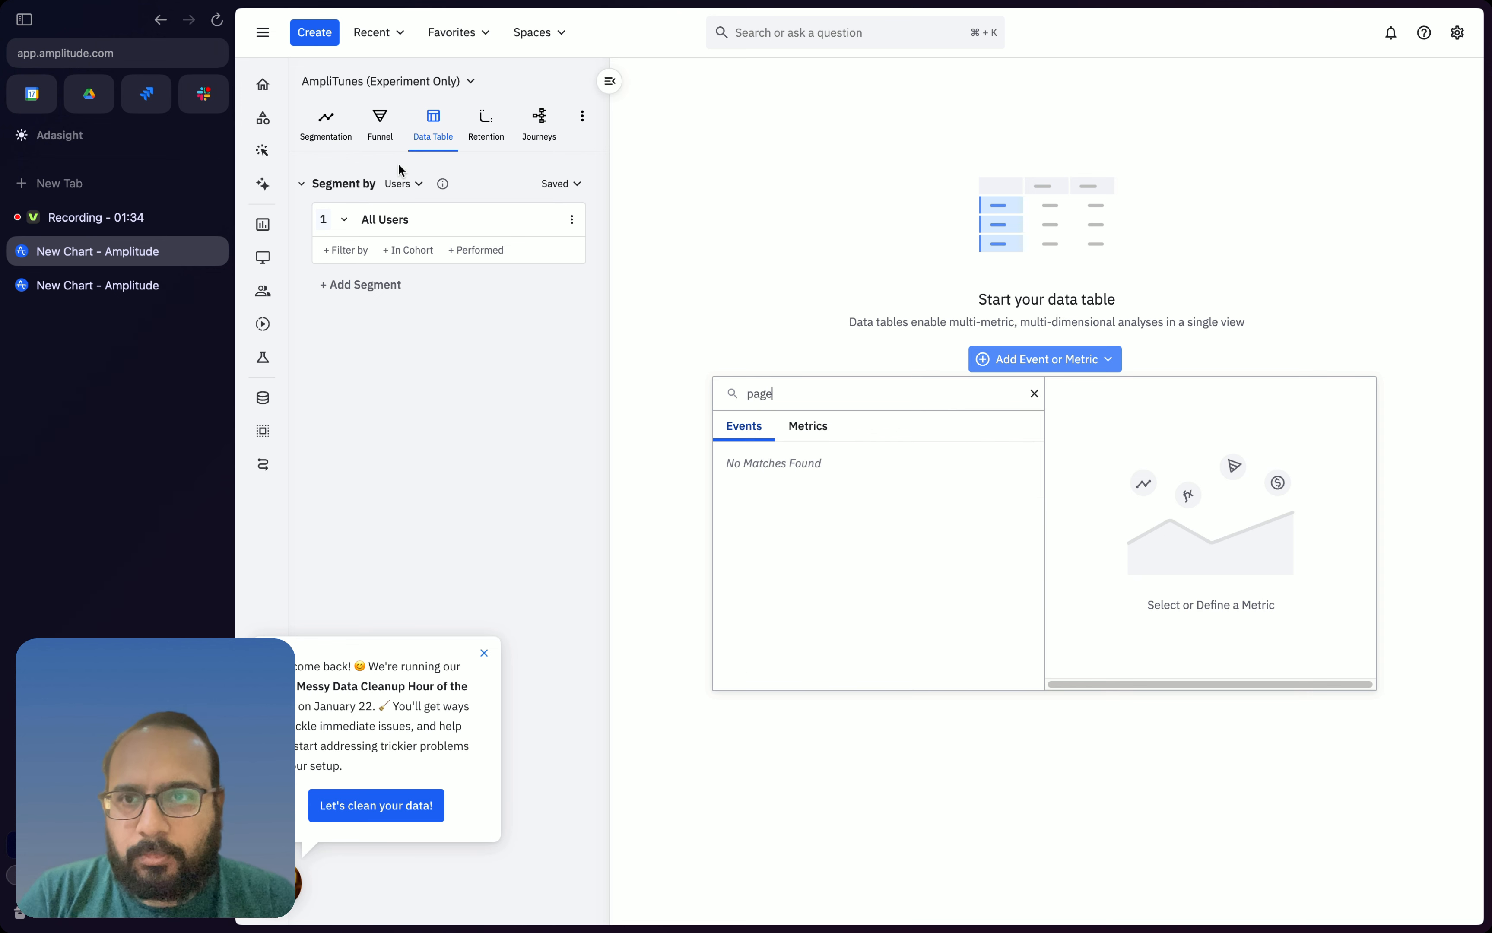
{"action": "left_click", "coordinate": [373, 105]}
{"action": "left_click", "coordinate": [373, 91]}
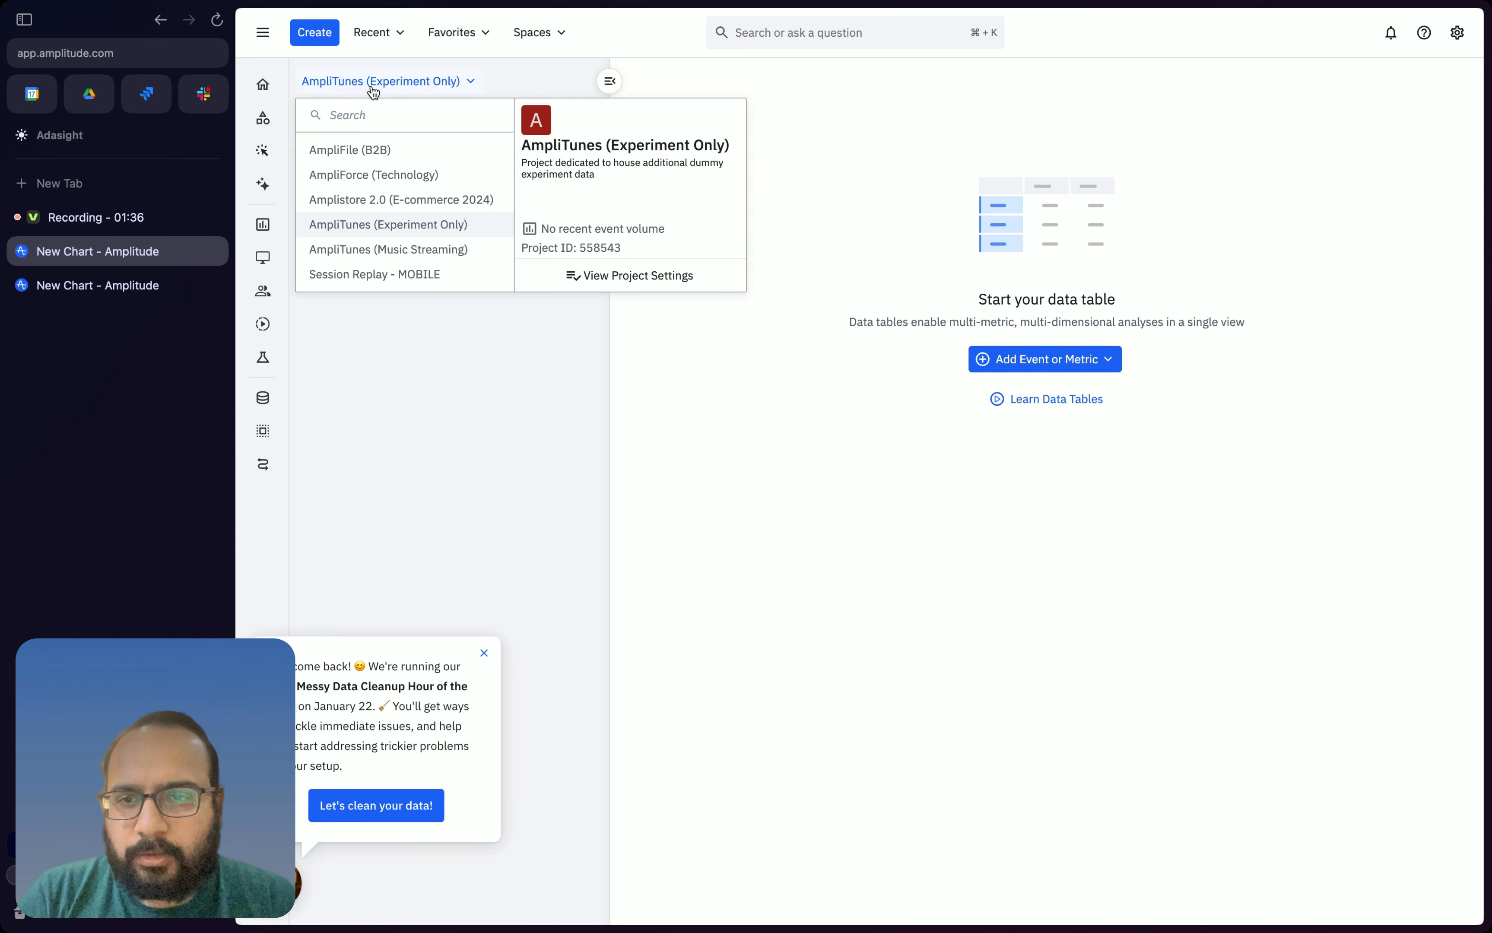
{"action": "left_click", "coordinate": [375, 200]}
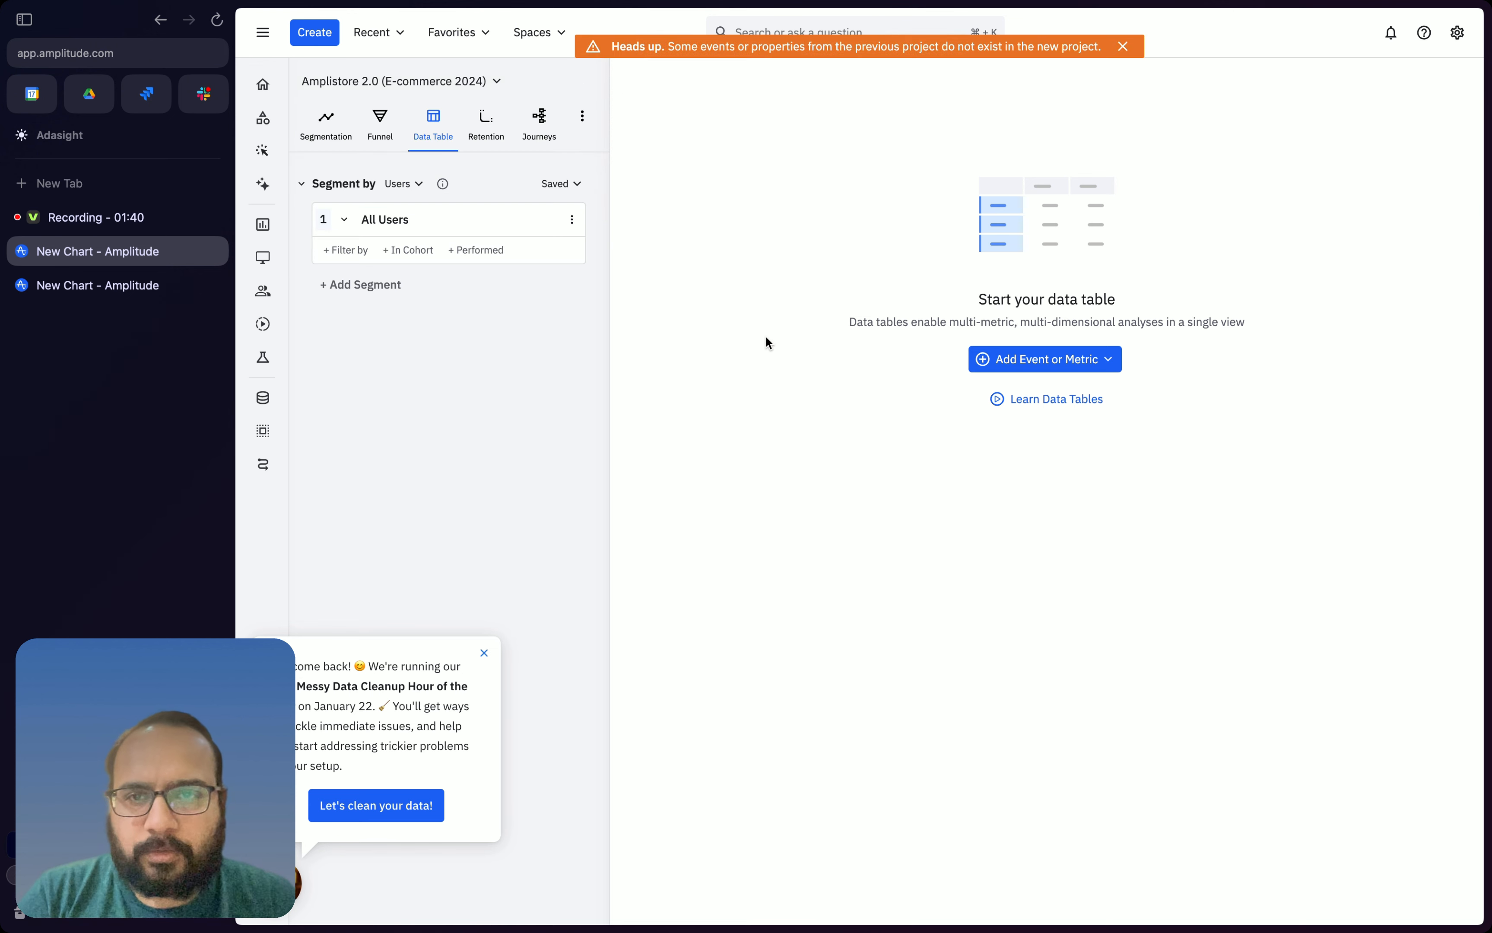
Add the unexpected event Page View as the first column of the data table and measure it by Event Totals.
{"action": "left_click", "coordinate": [1038, 368]}
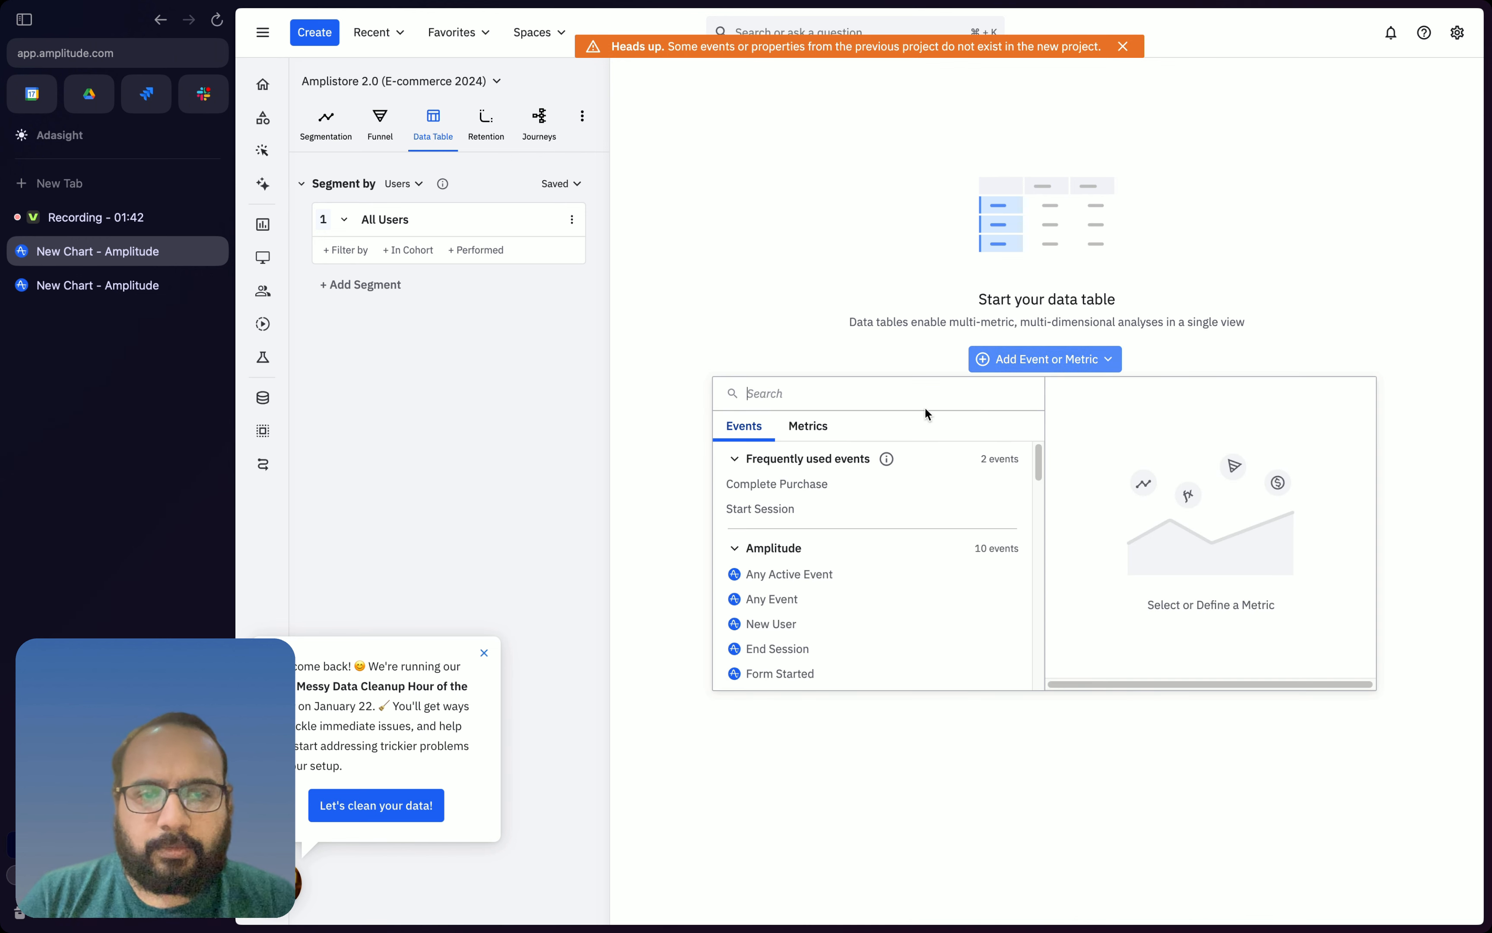
{"action": "type", "text": "page"}
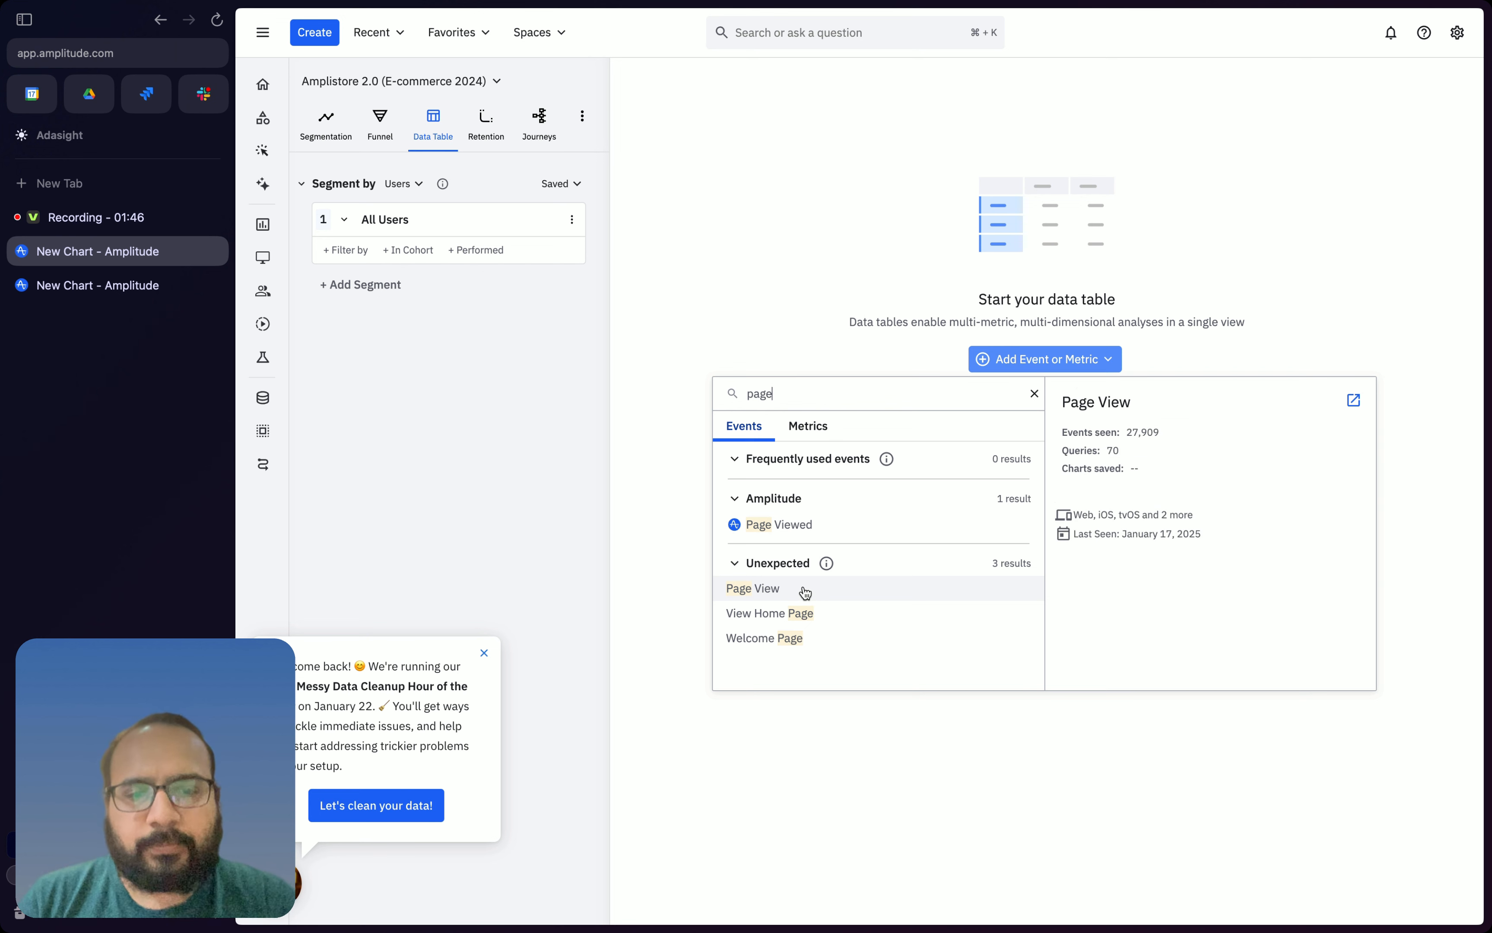
{"action": "left_click", "coordinate": [805, 591]}
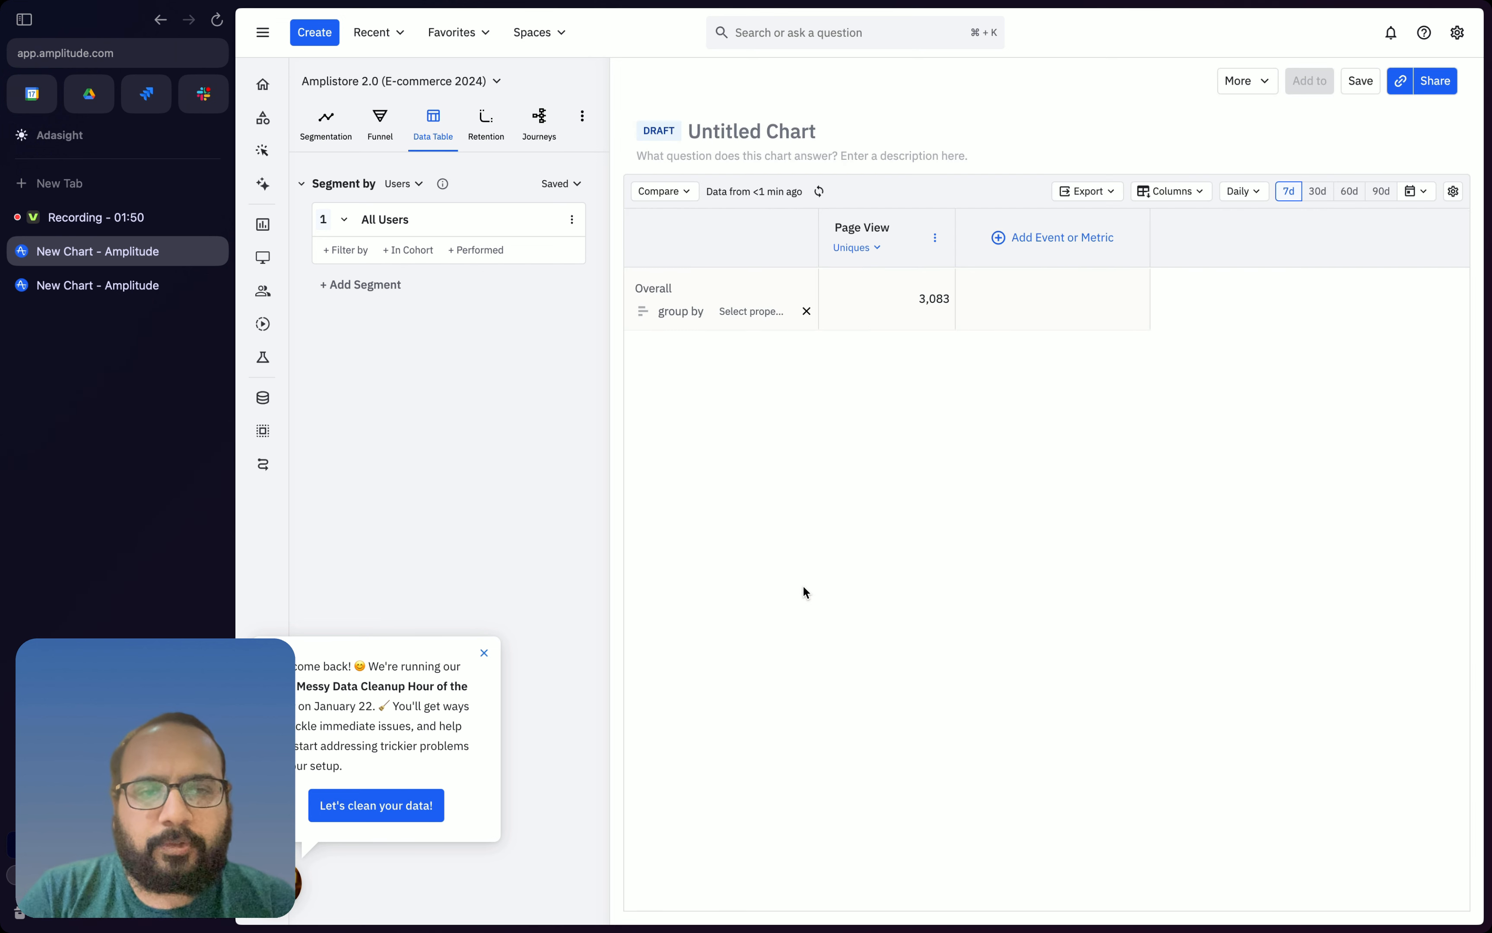
{"action": "left_click", "coordinate": [878, 249]}
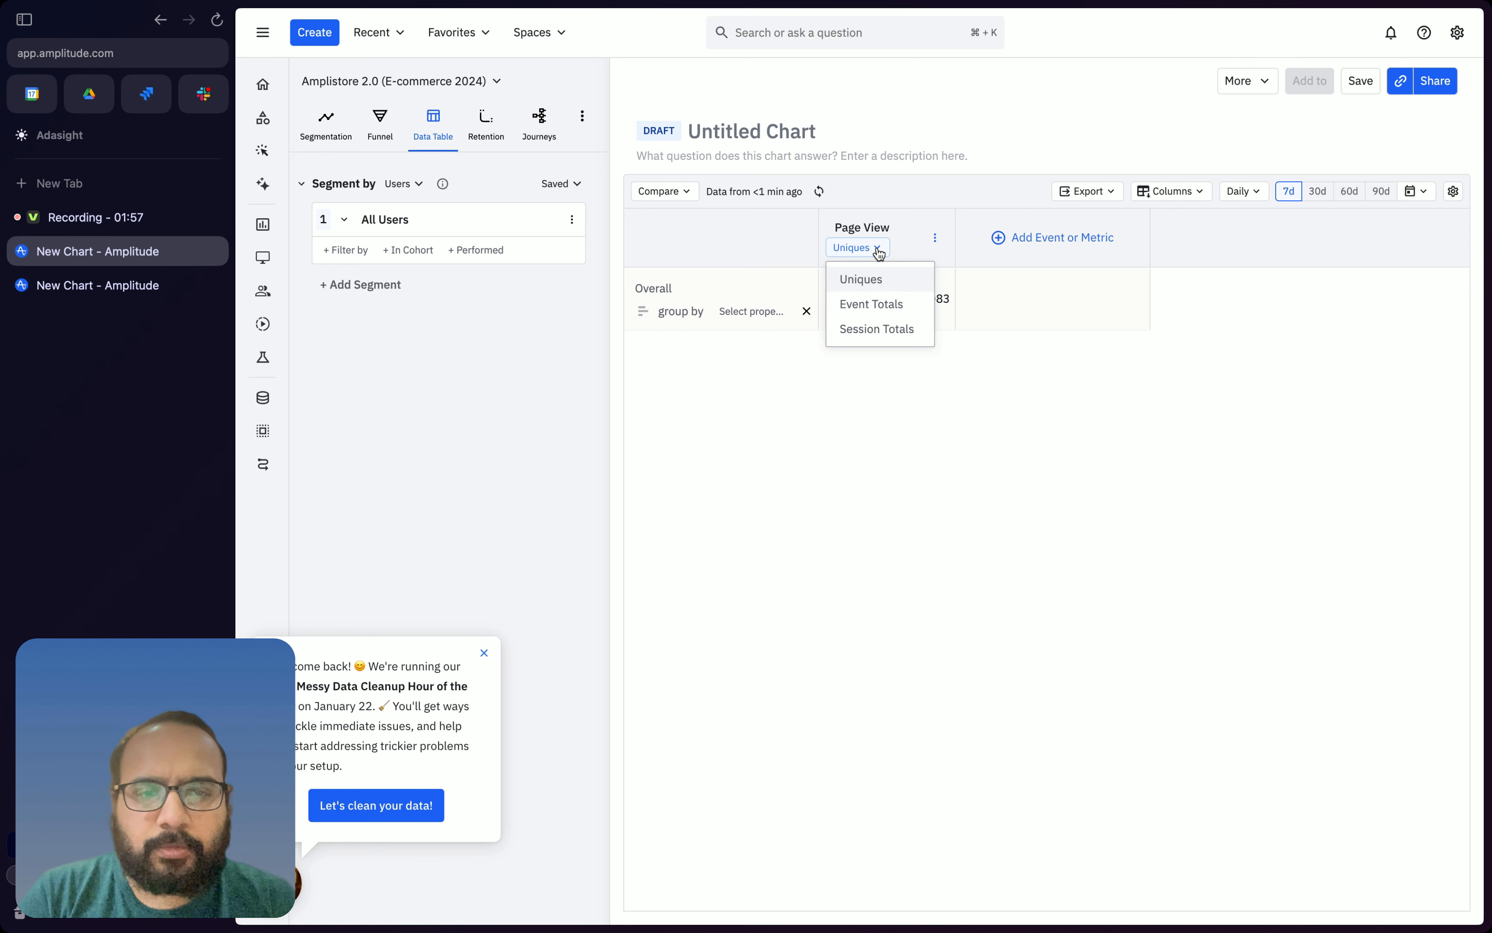
{"action": "left_click", "coordinate": [879, 309]}
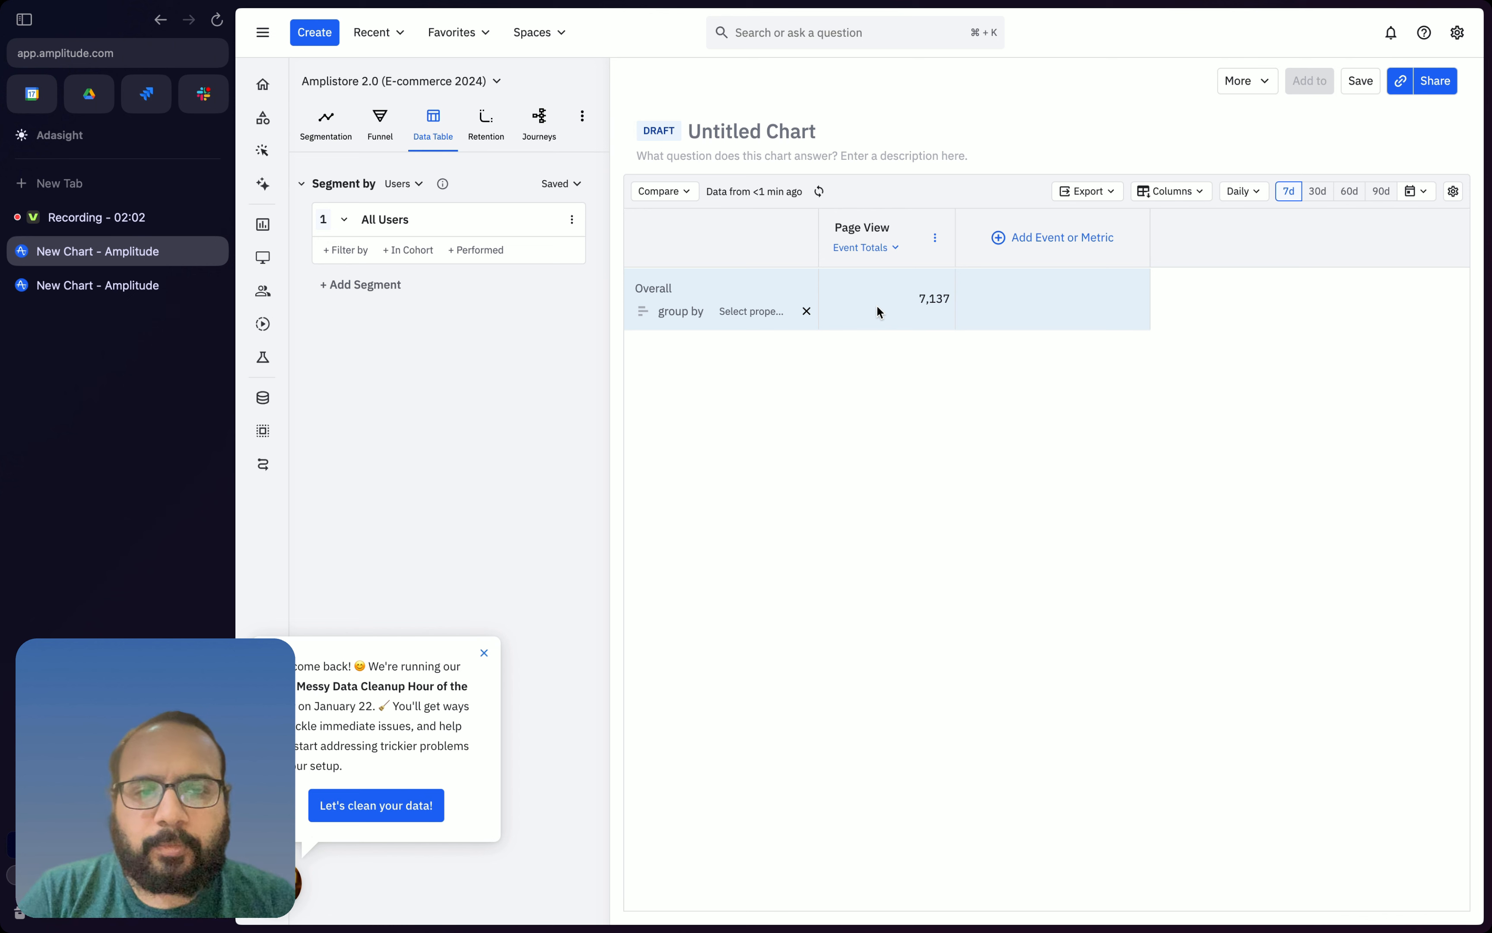
Group the Overall row by Country and widen the row-label column so the property name fits.
{"action": "left_click", "coordinate": [748, 312]}
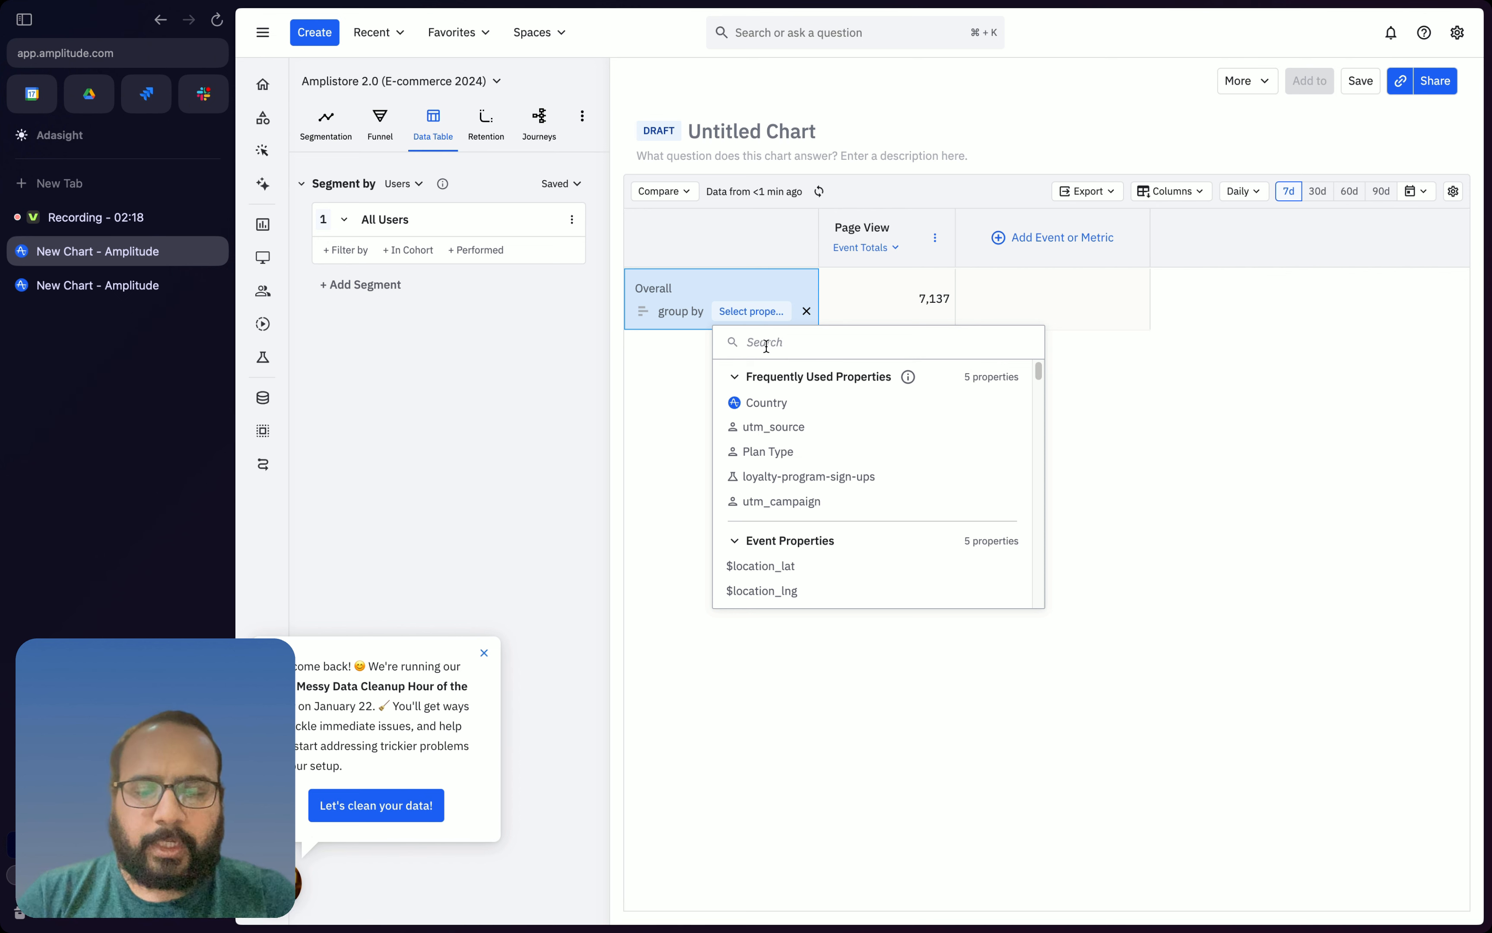
{"action": "type", "text": "country"}
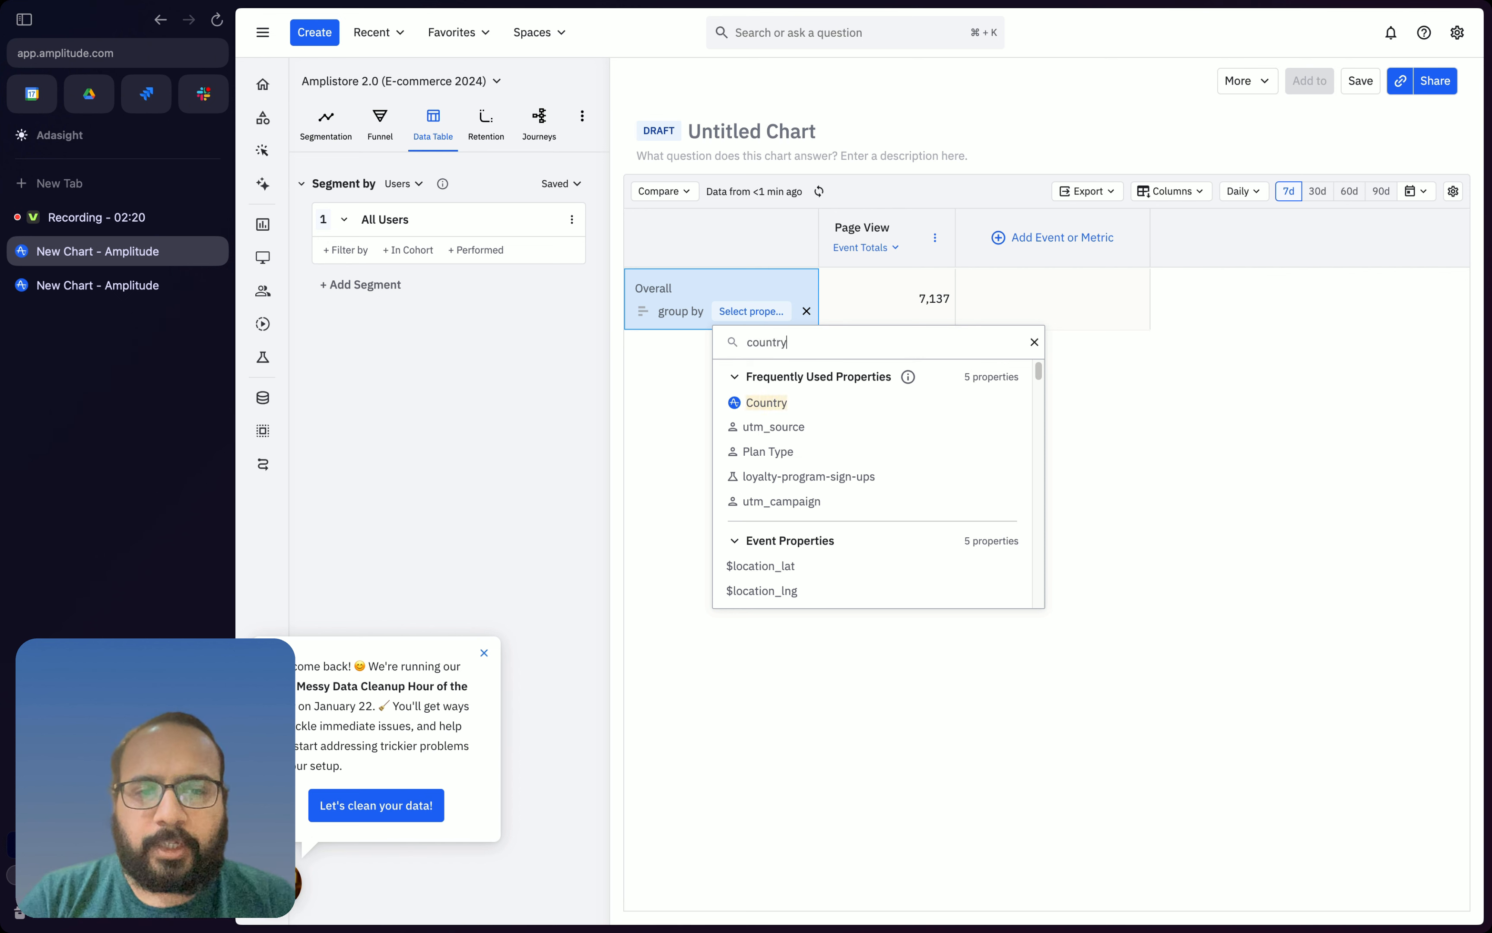
{"action": "left_click", "coordinate": [775, 402]}
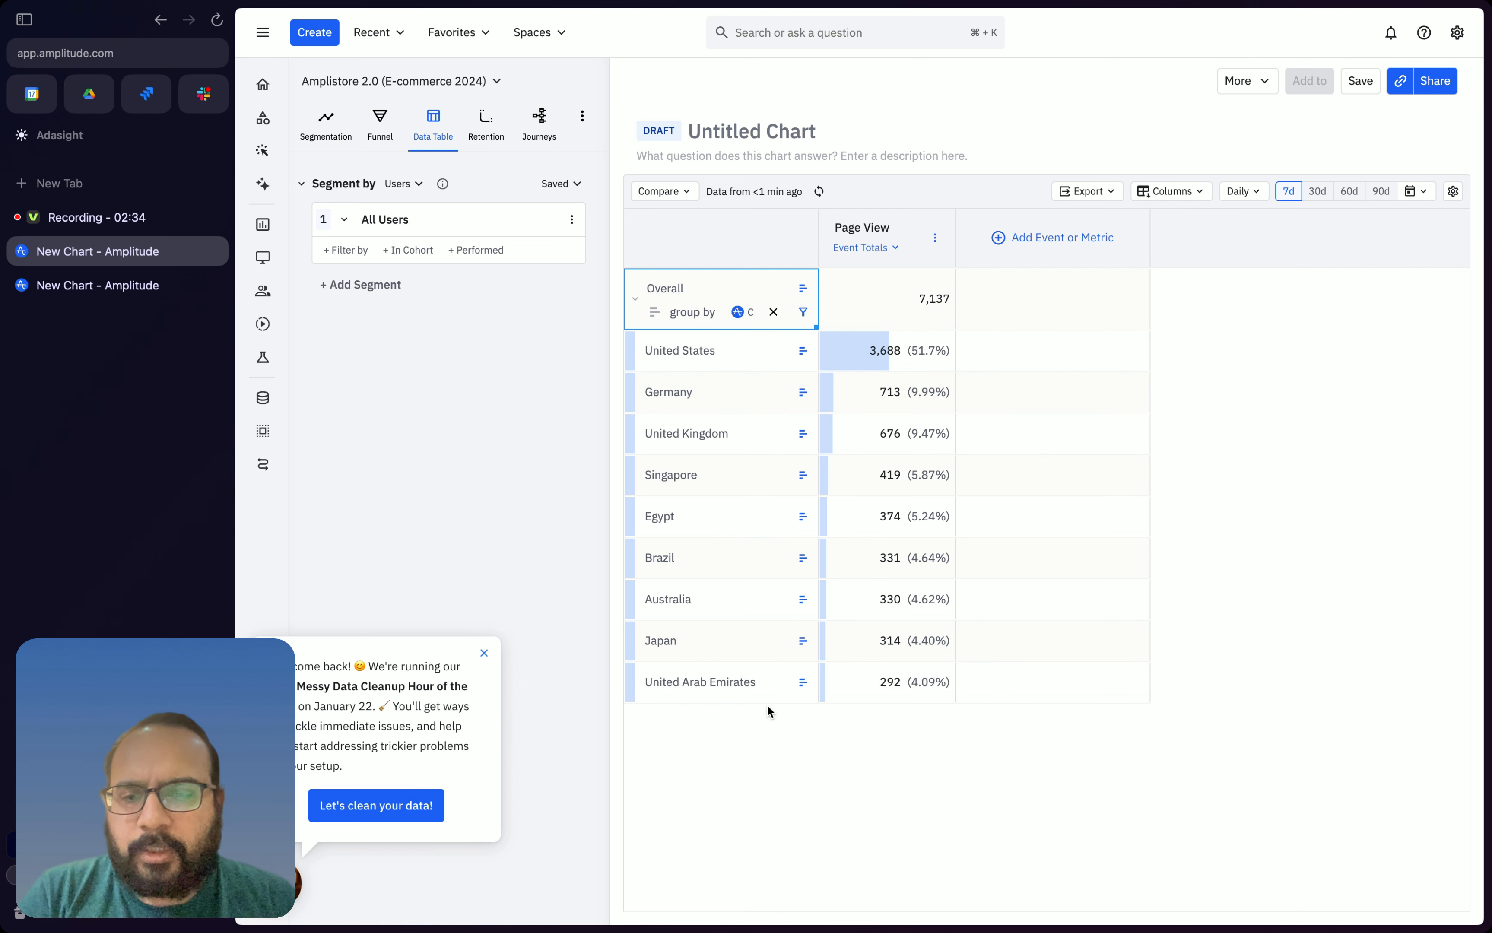
{"action": "left_click", "coordinate": [484, 652]}
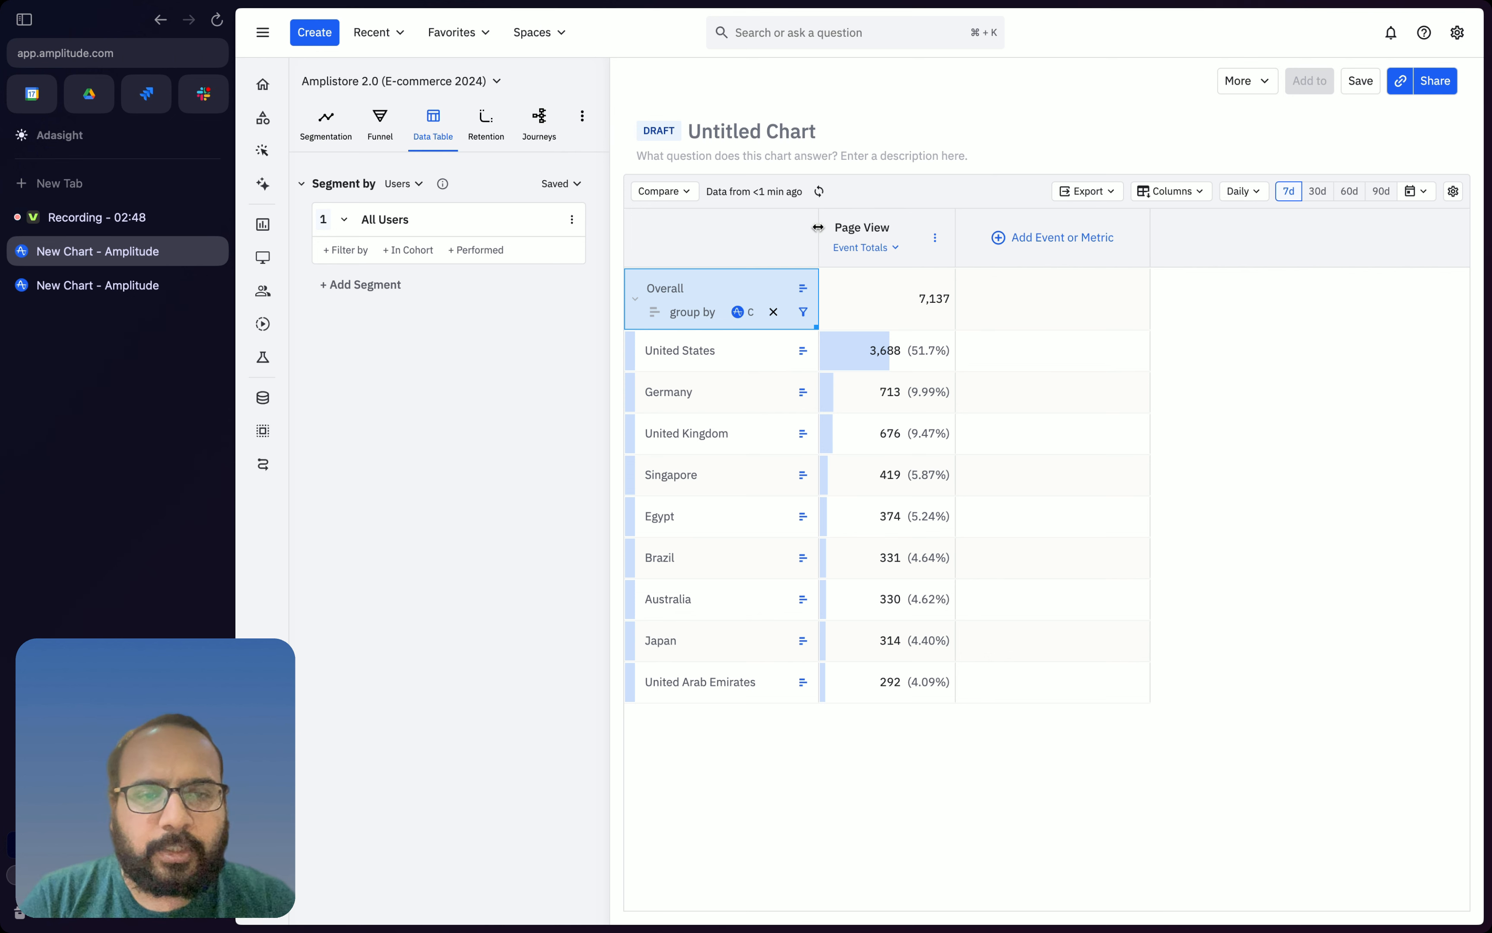
{"action": "left_click_drag", "start_coordinate": [818, 227], "coordinate": [873, 230]}
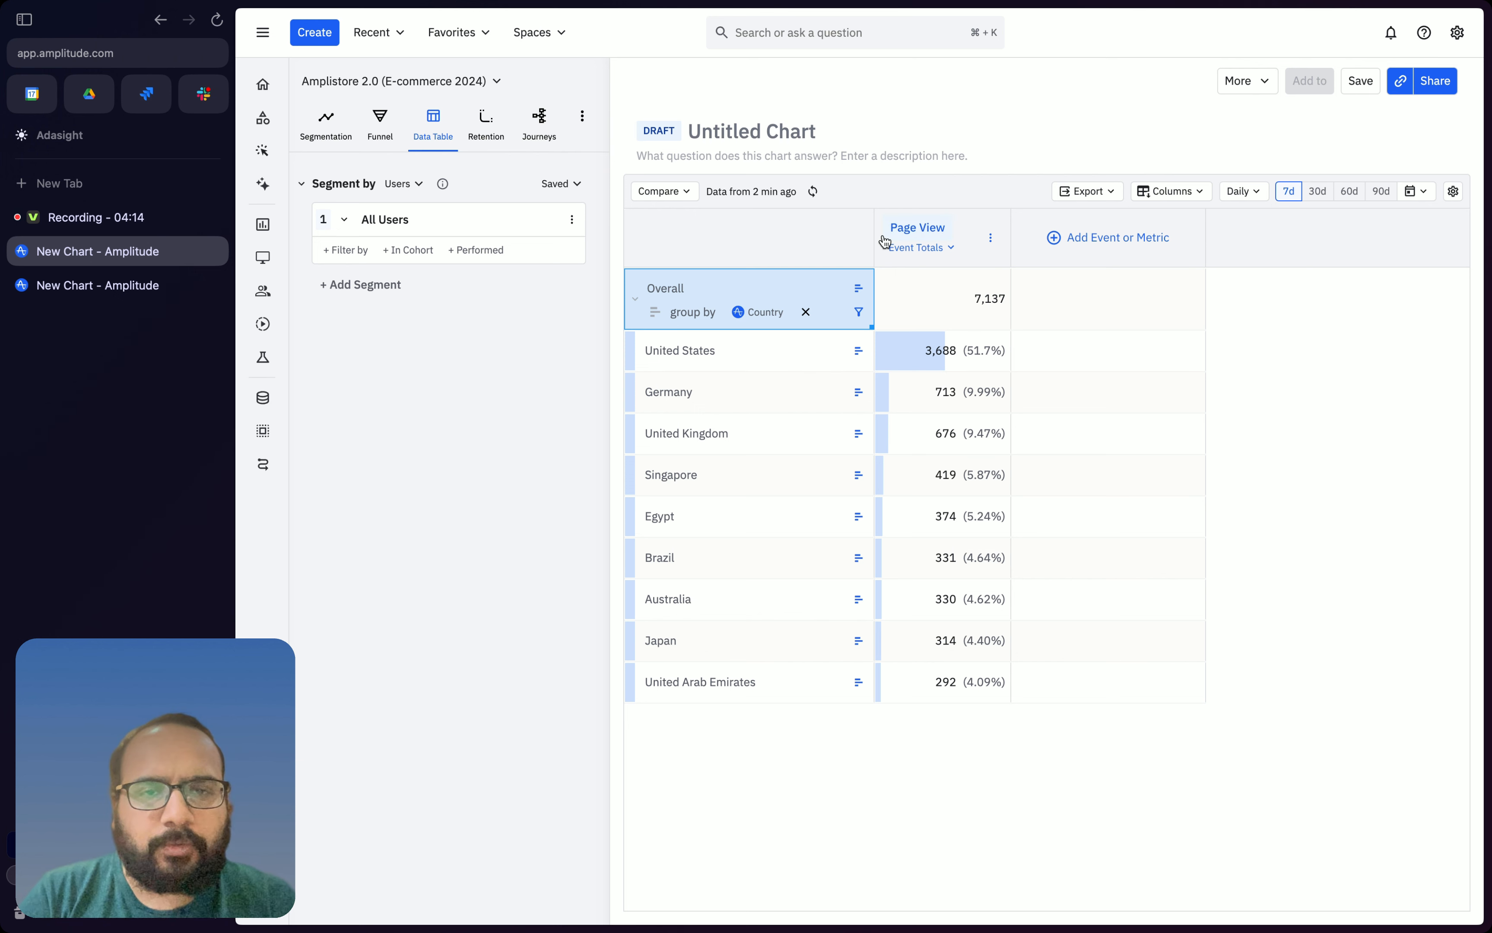
Compare the Page View totals with the previous week and show the percent change.
{"action": "left_click", "coordinate": [669, 194]}
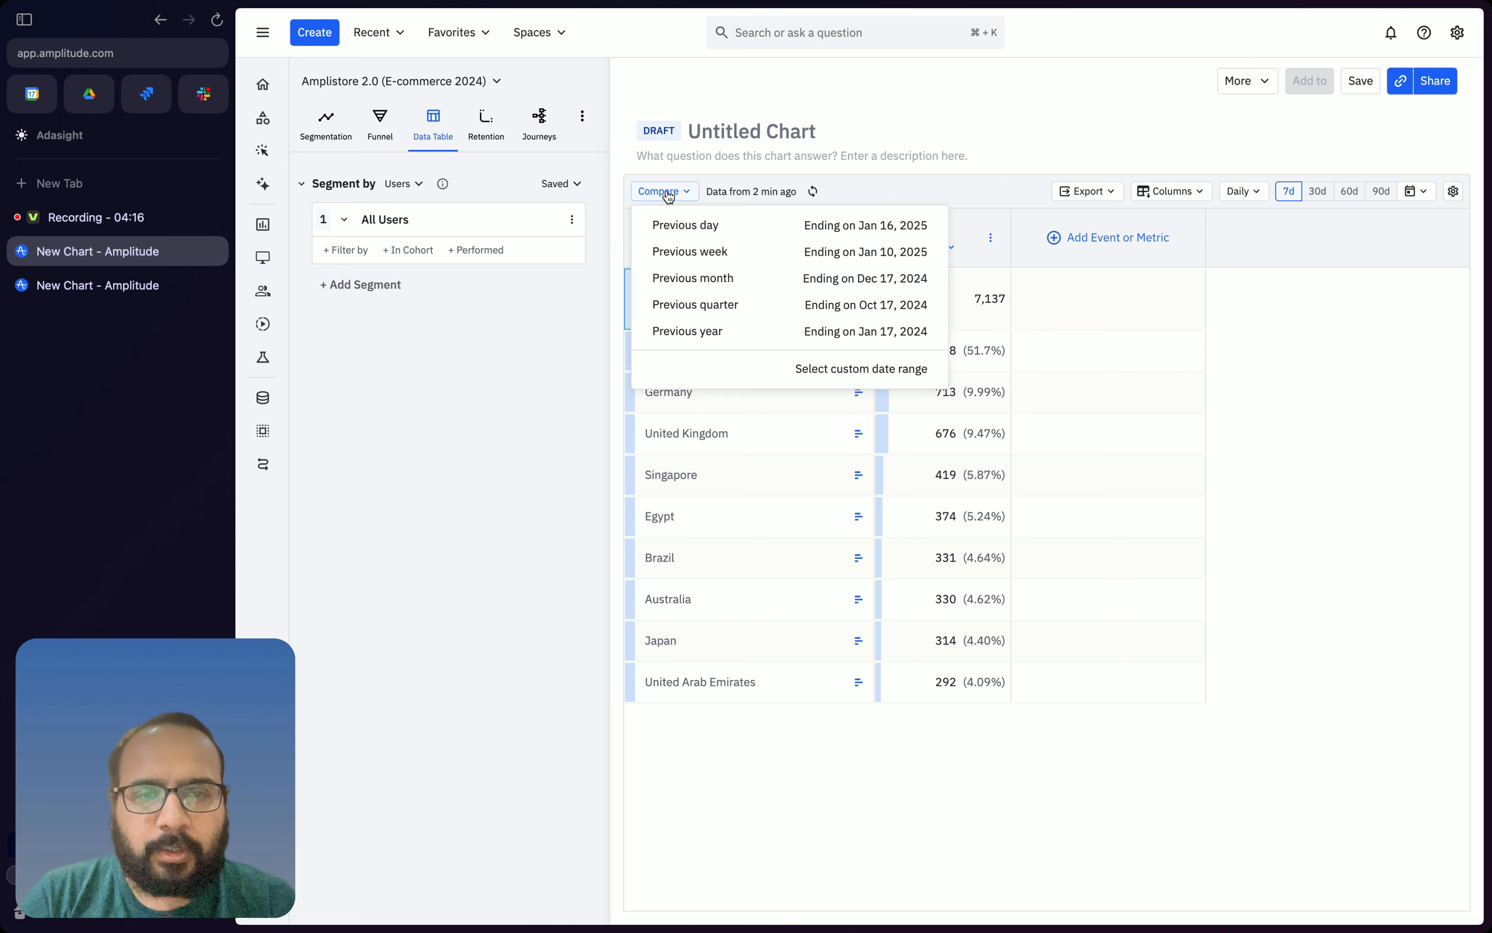
{"action": "left_click", "coordinate": [679, 253]}
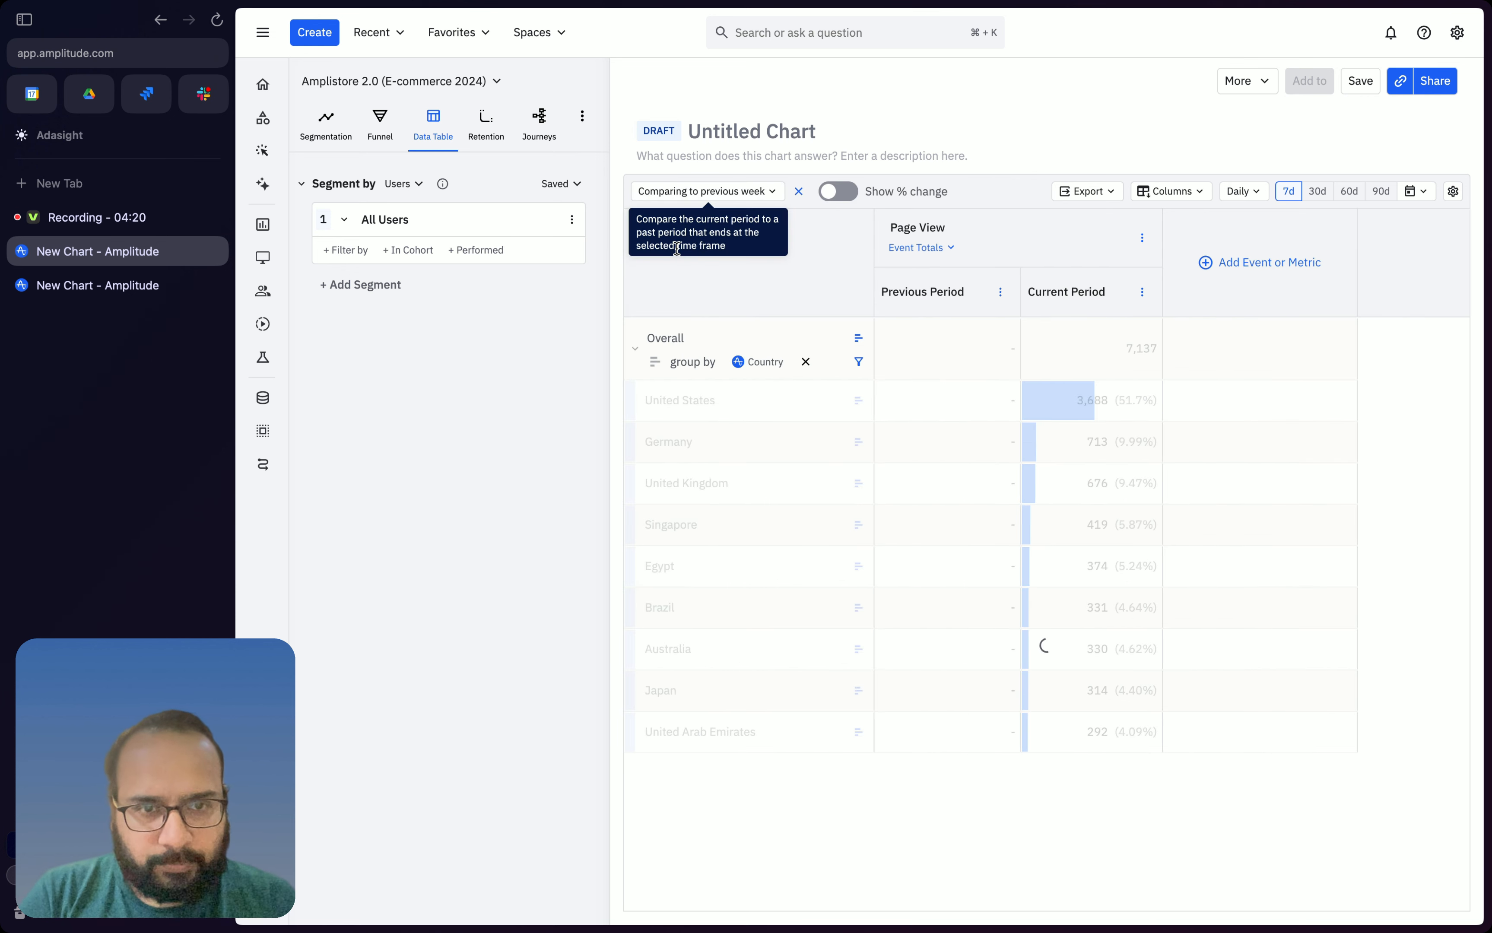
{"action": "left_click", "coordinate": [841, 202]}
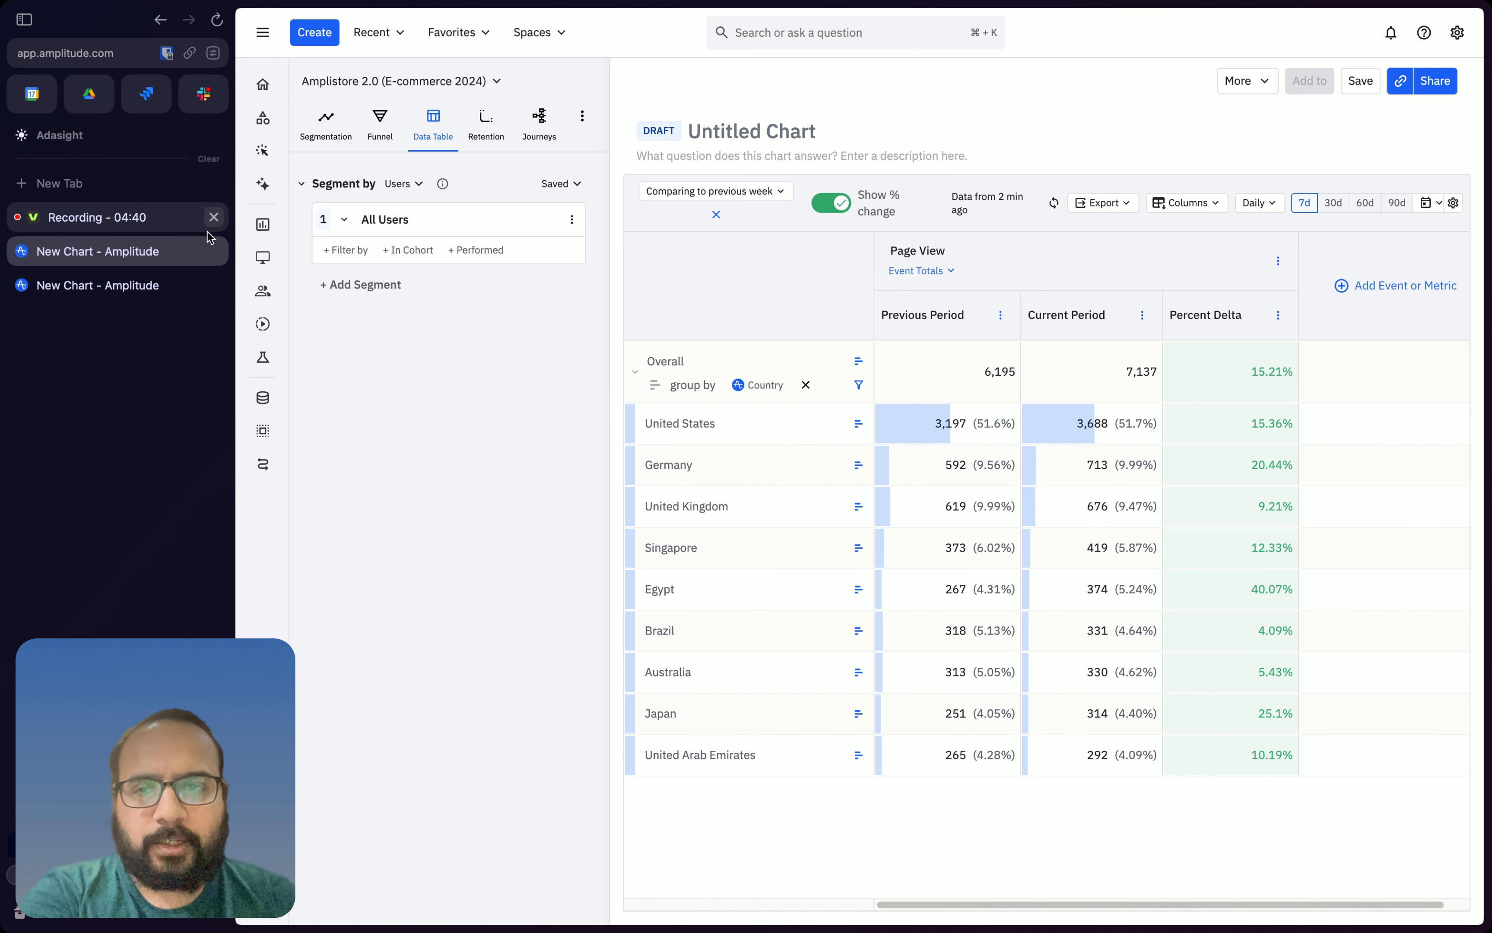
{"action": "left_click_drag", "start_coordinate": [177, 219], "coordinate": [176, 314]}
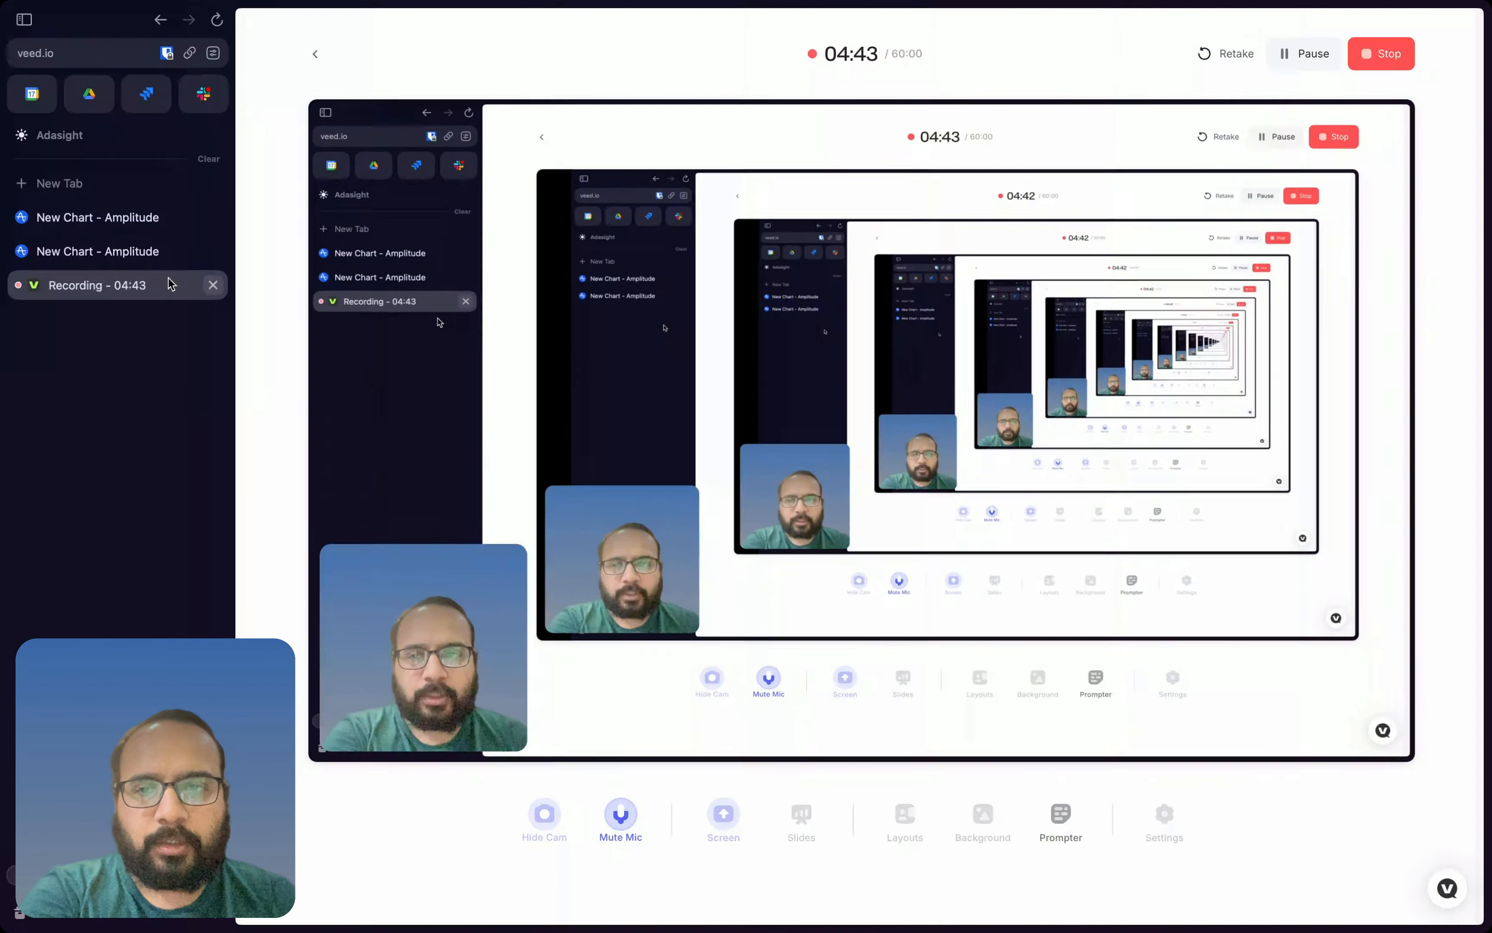
{"action": "left_click", "coordinate": [153, 216]}
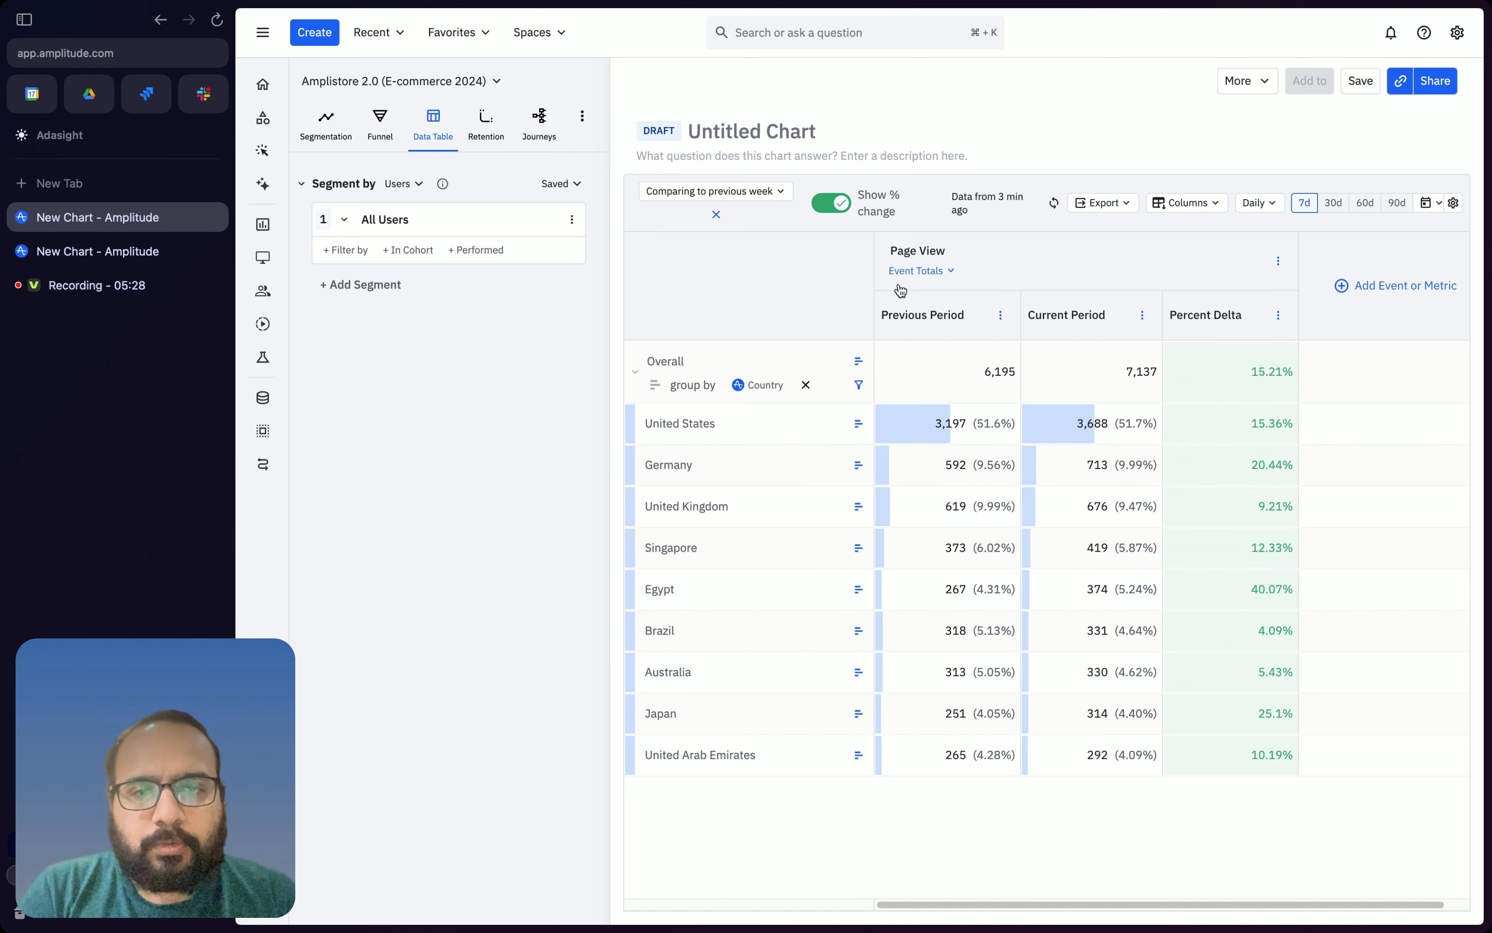
Remove the previous-week comparison and break the United States row down by Event Day of Week.
{"action": "left_click", "coordinate": [716, 214]}
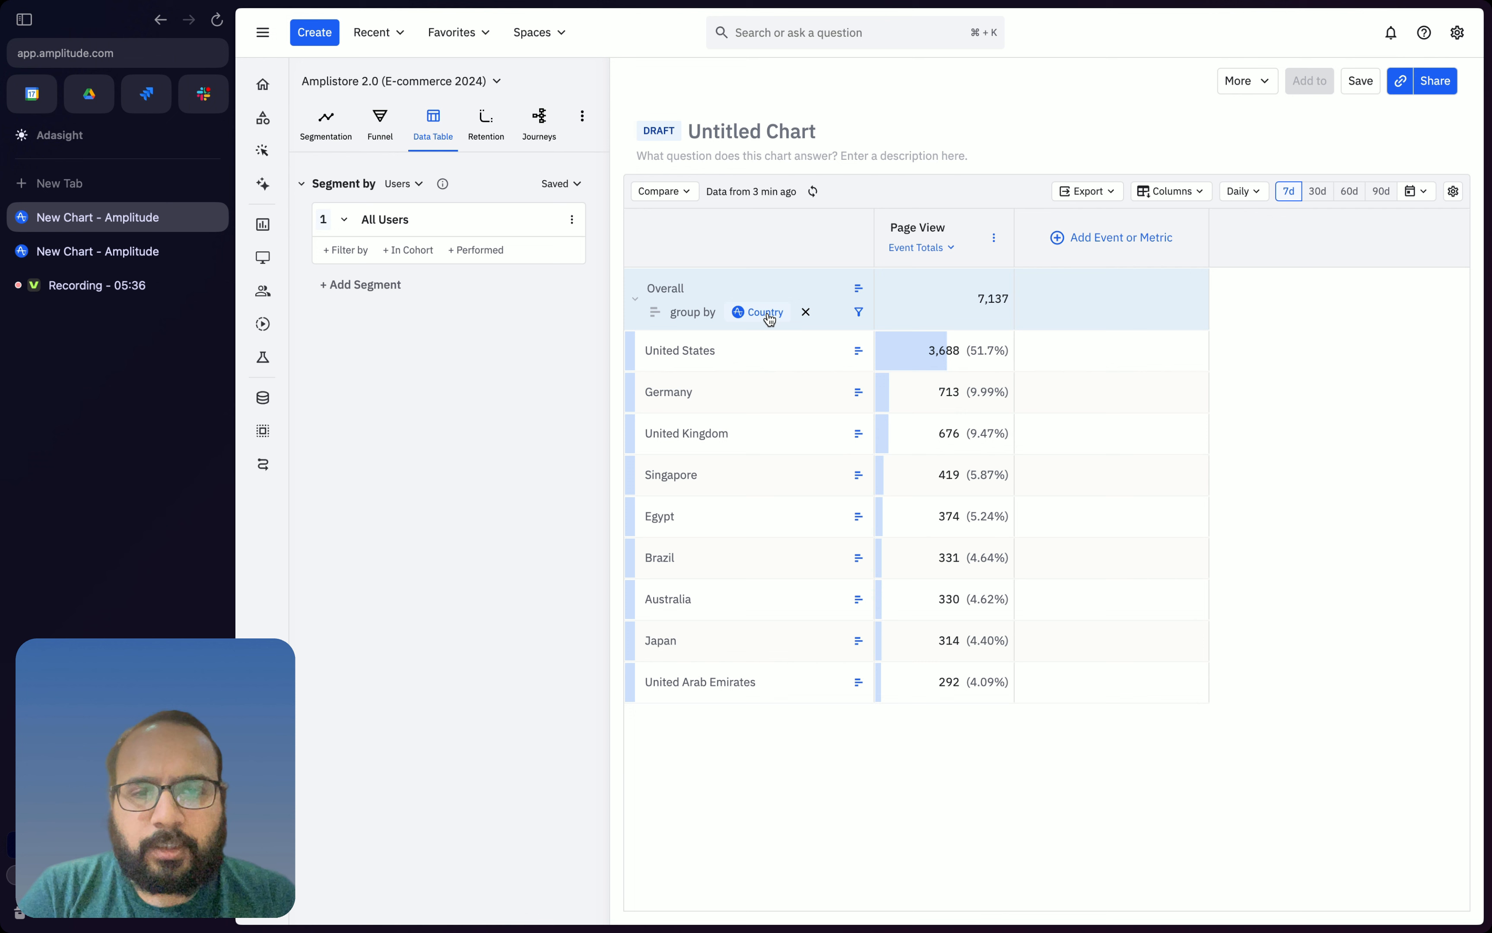
{"action": "left_click", "coordinate": [858, 353]}
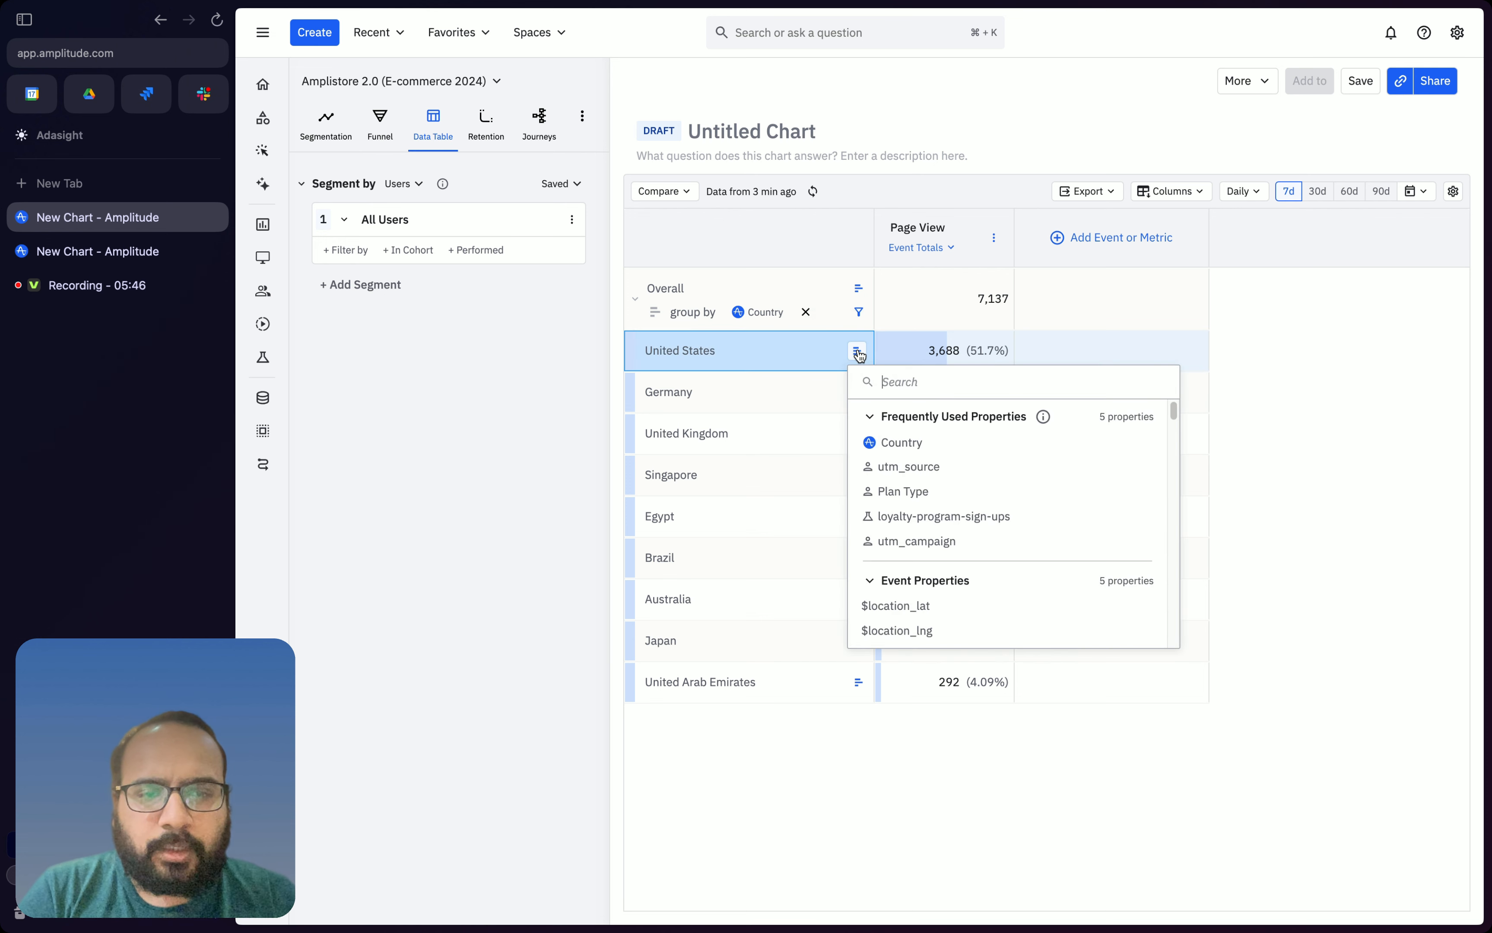
{"action": "type", "text": "day"}
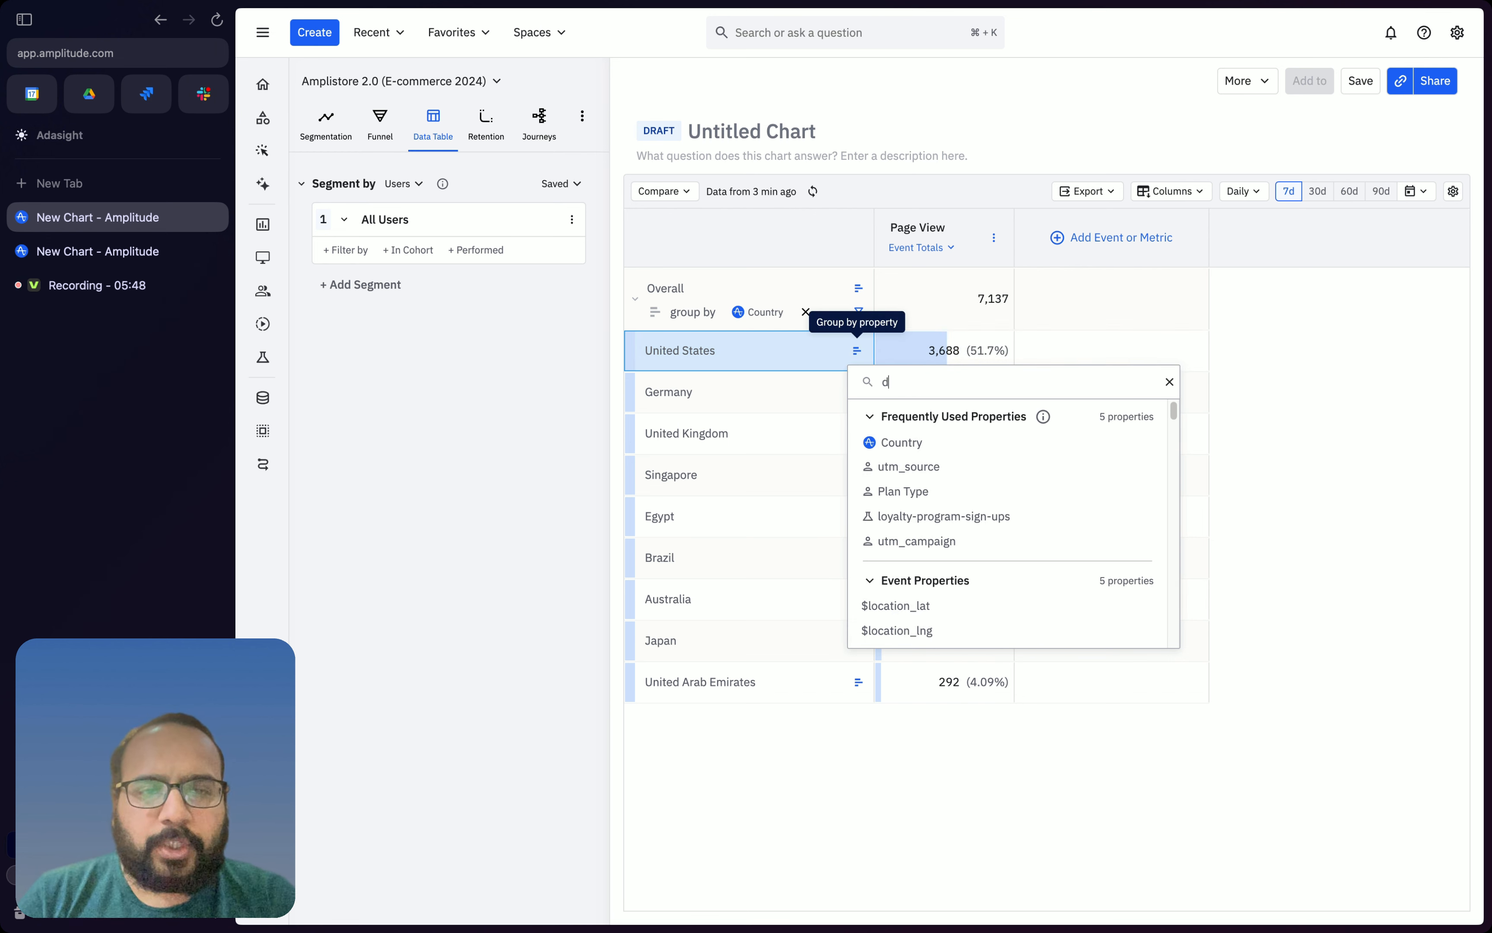
{"action": "mouse_move", "coordinate": [930, 448]}
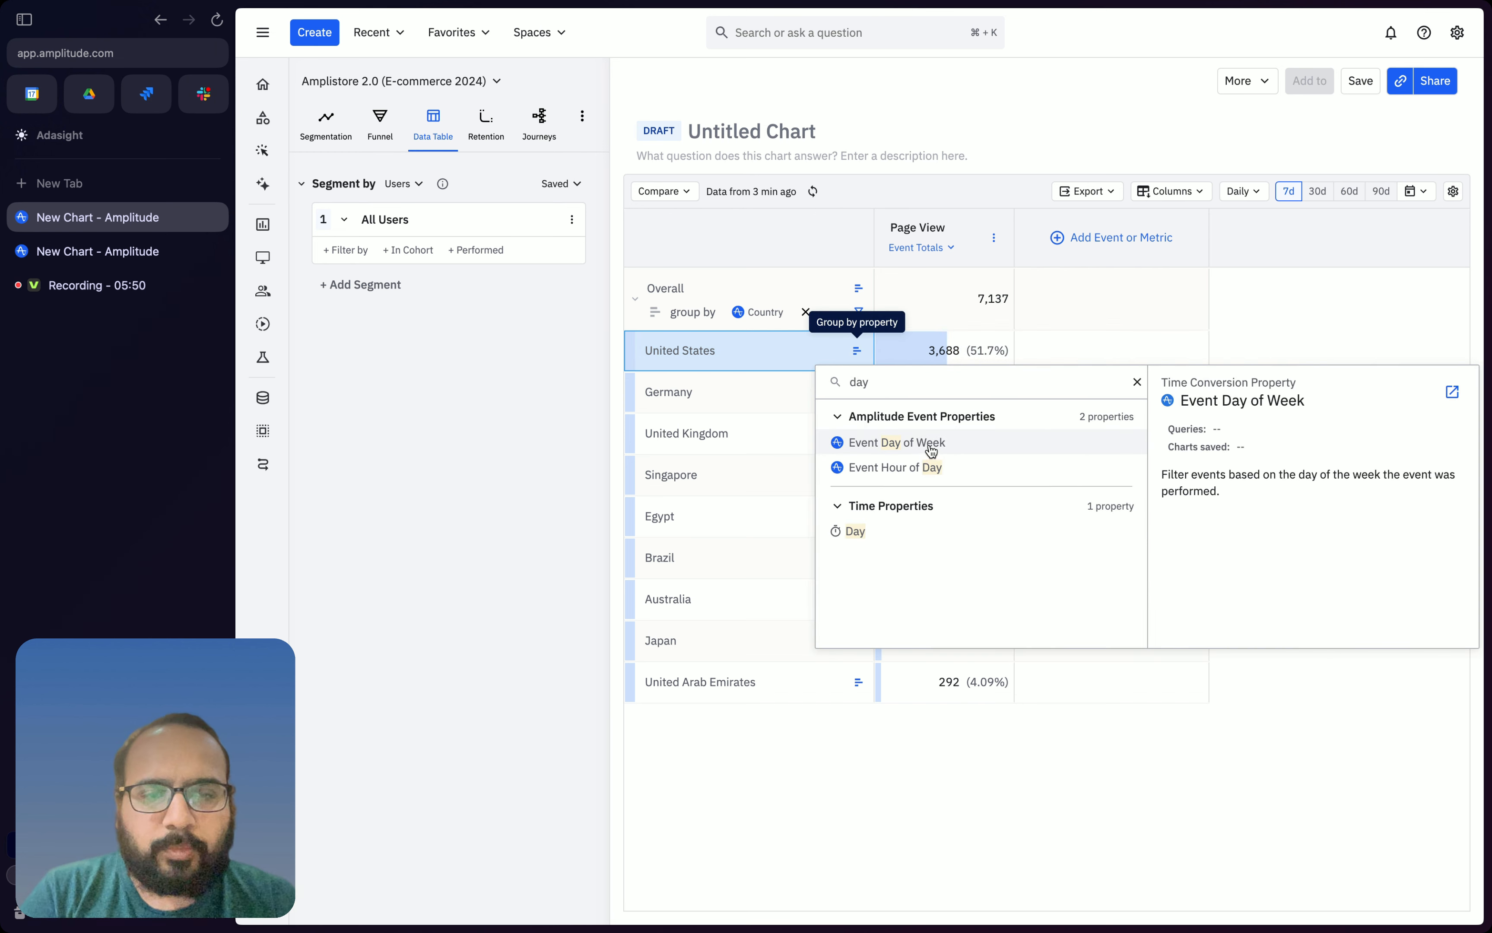
{"action": "left_click", "coordinate": [929, 448]}
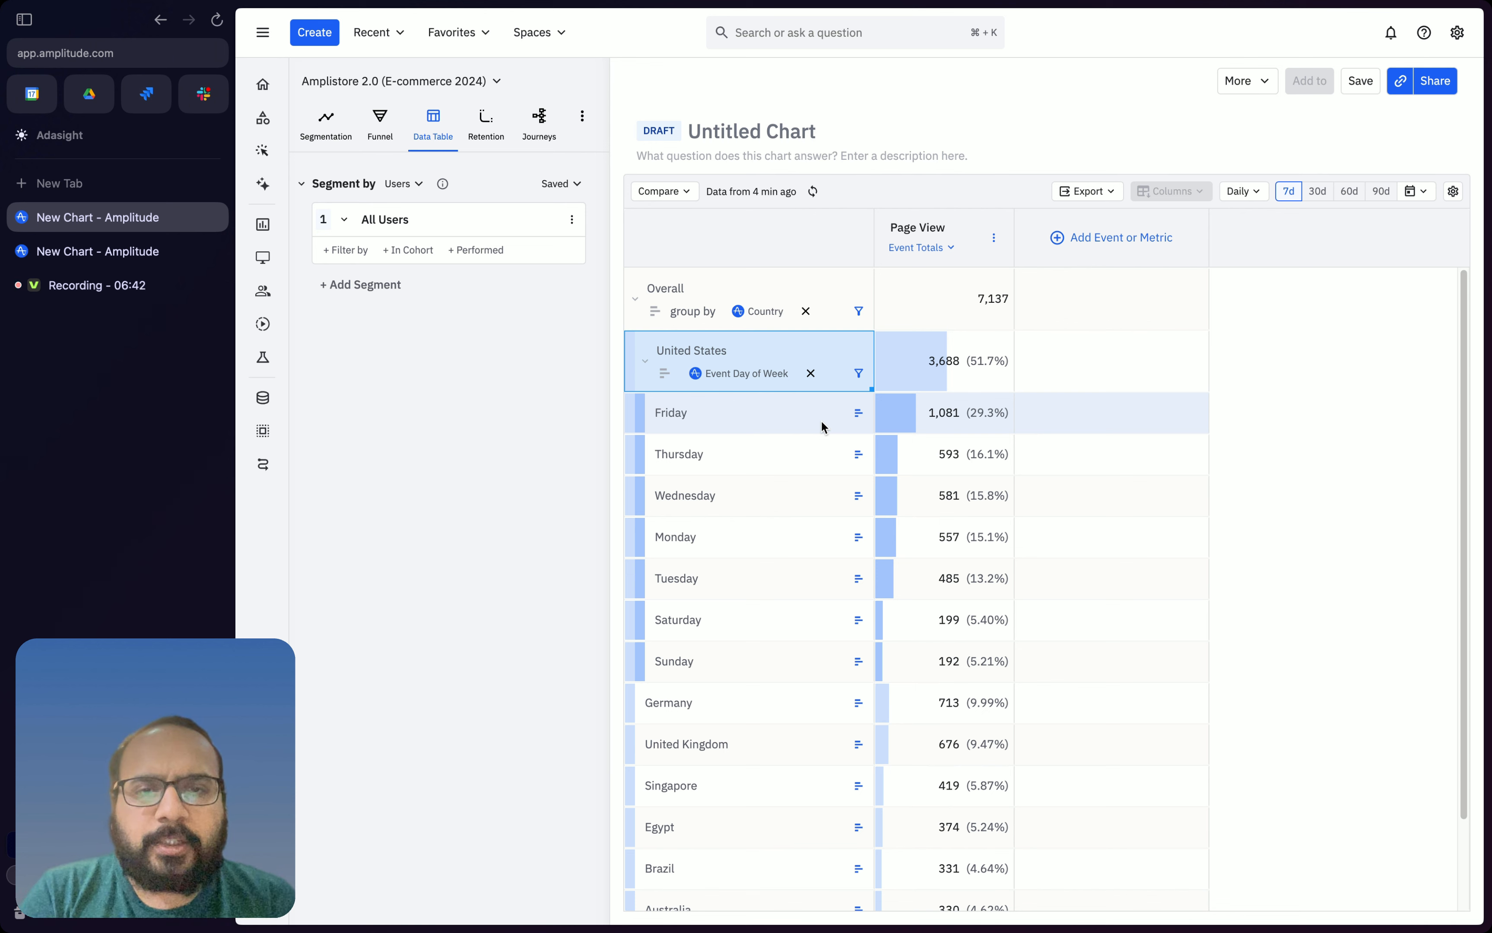
Replace the Overall row's Country grouping with utm_source.
{"action": "left_click", "coordinate": [805, 311]}
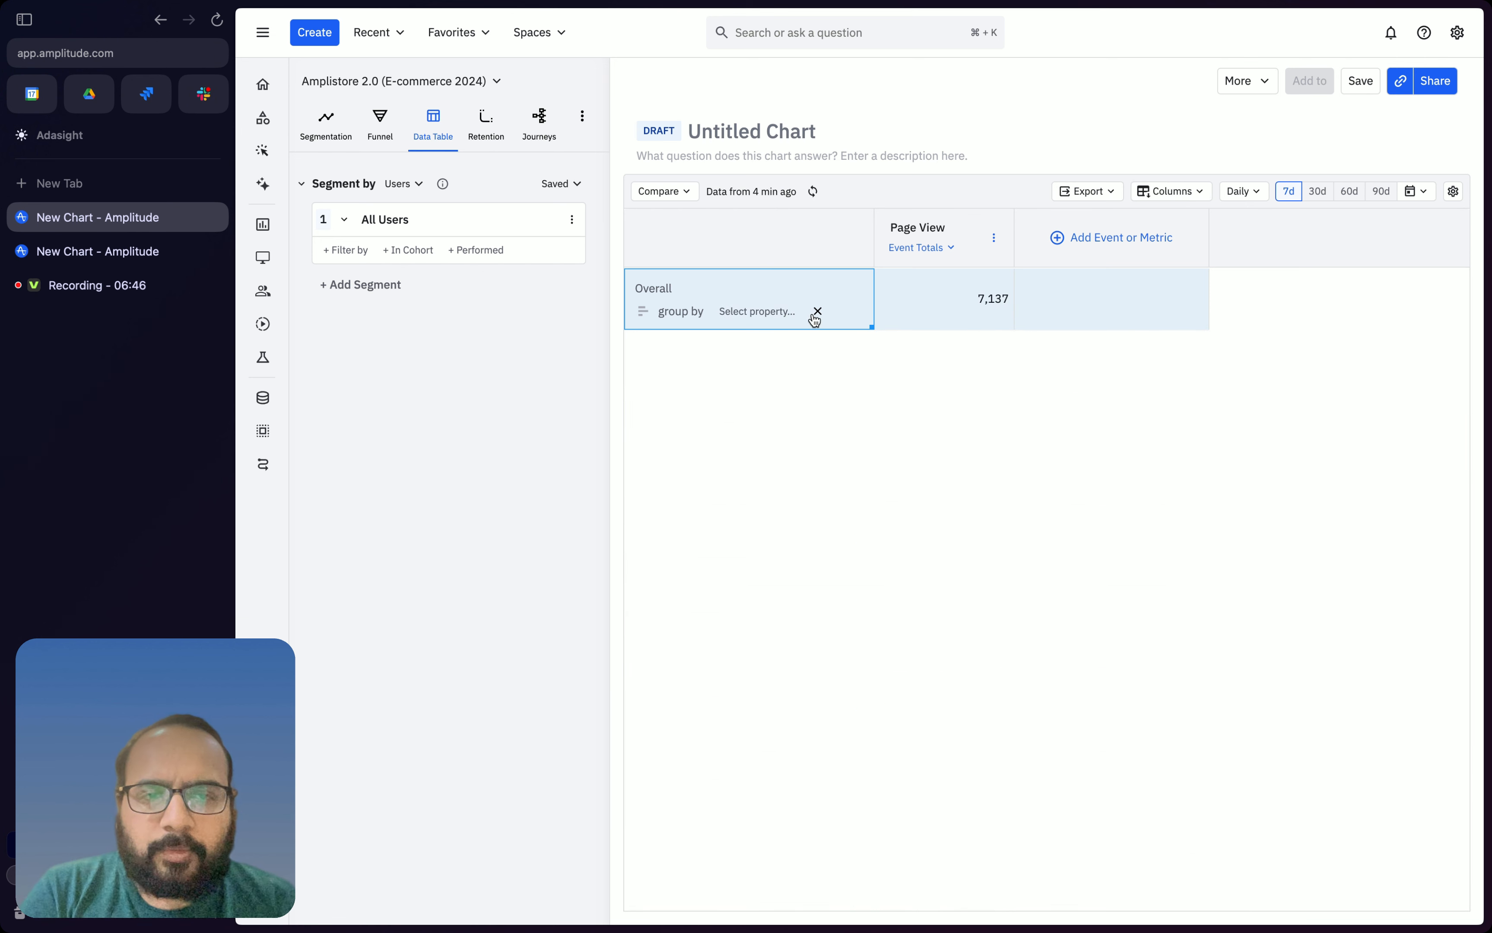
{"action": "left_click", "coordinate": [773, 311]}
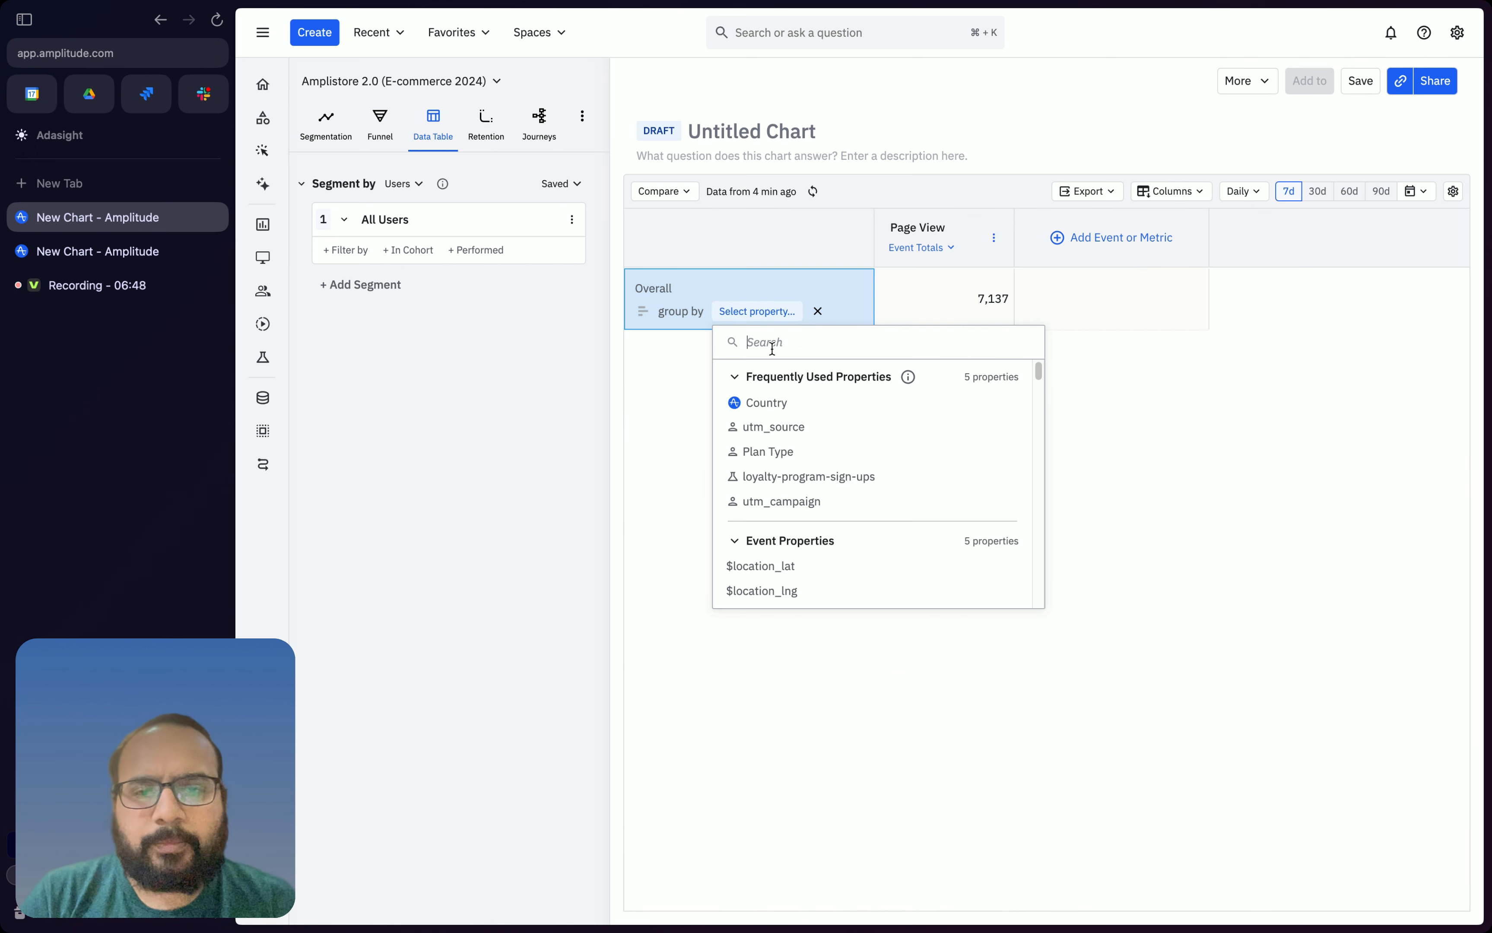
{"action": "left_click", "coordinate": [772, 428]}
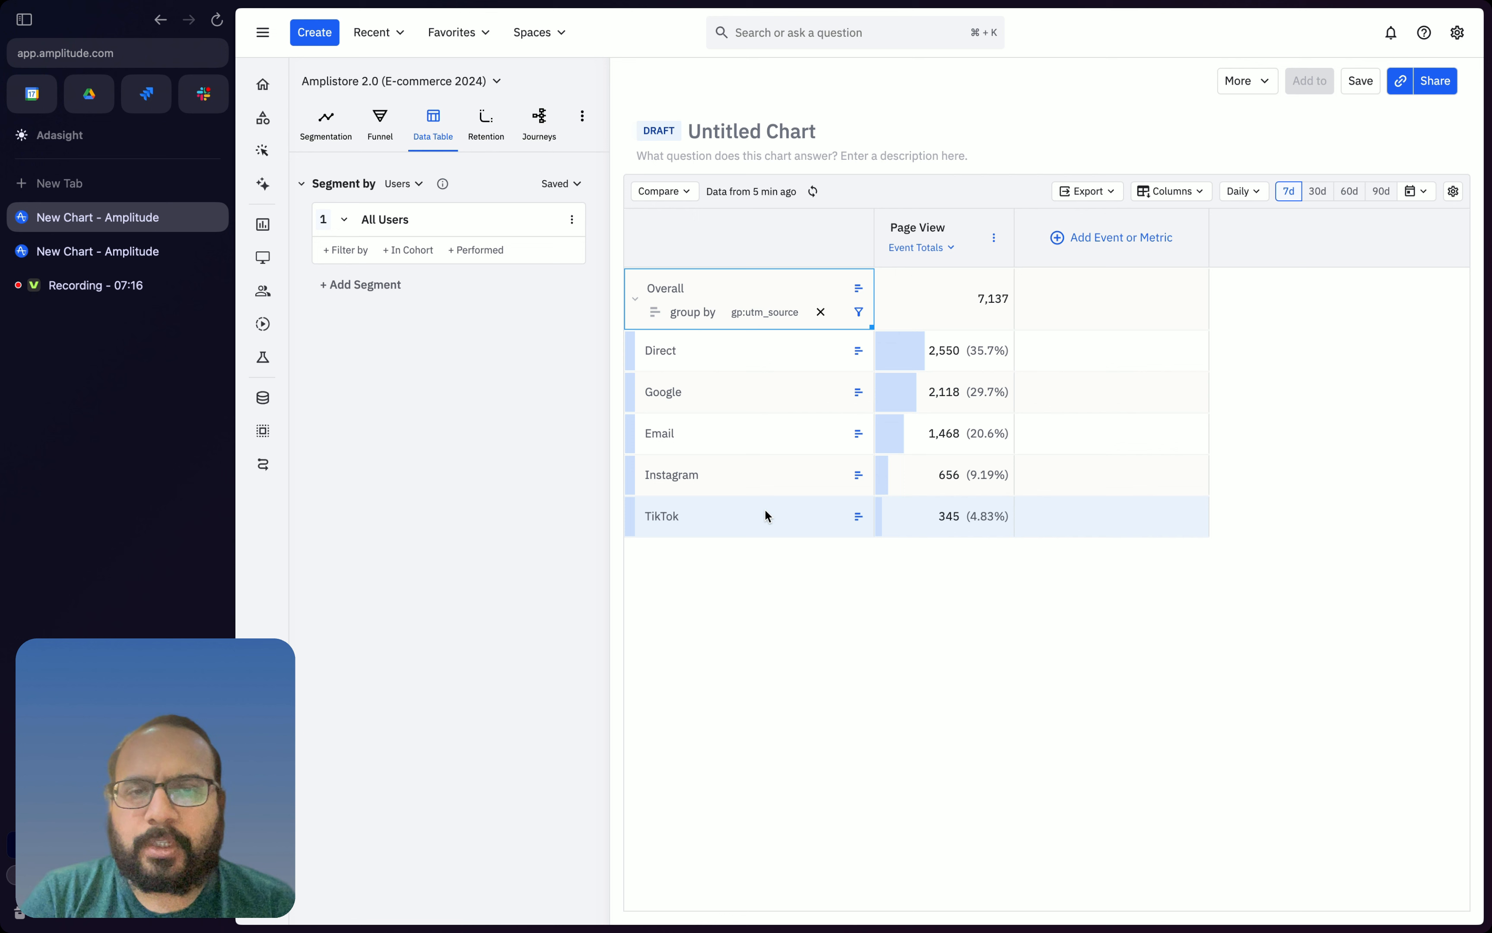
Add the Complete Purchase event as a second column and measure it by Event Totals.
{"action": "left_click", "coordinate": [1081, 240]}
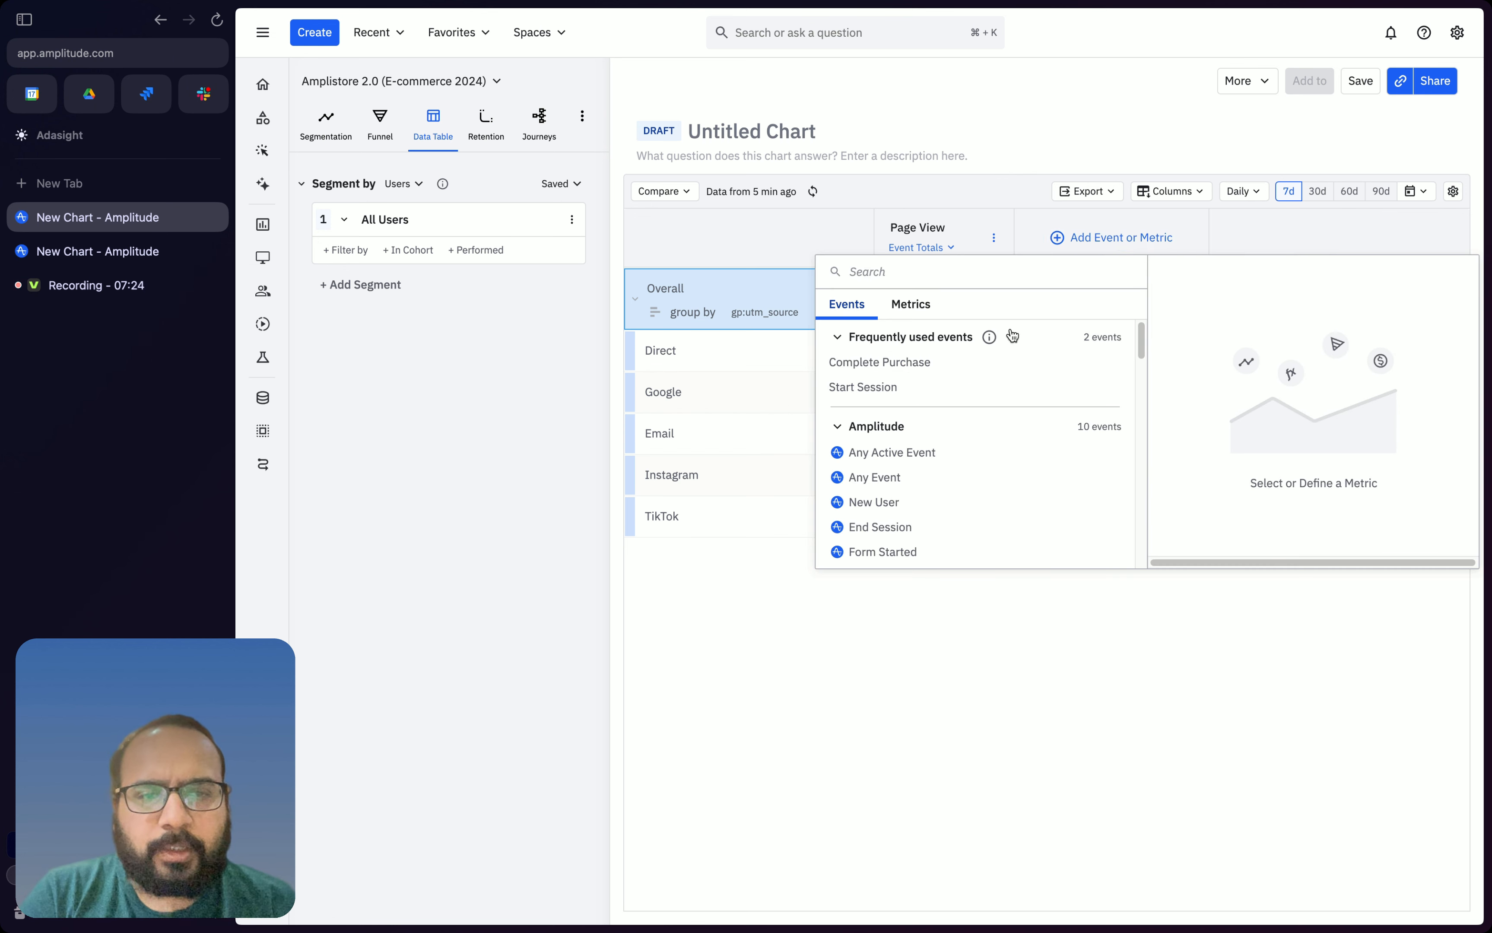
{"action": "left_click", "coordinate": [912, 367]}
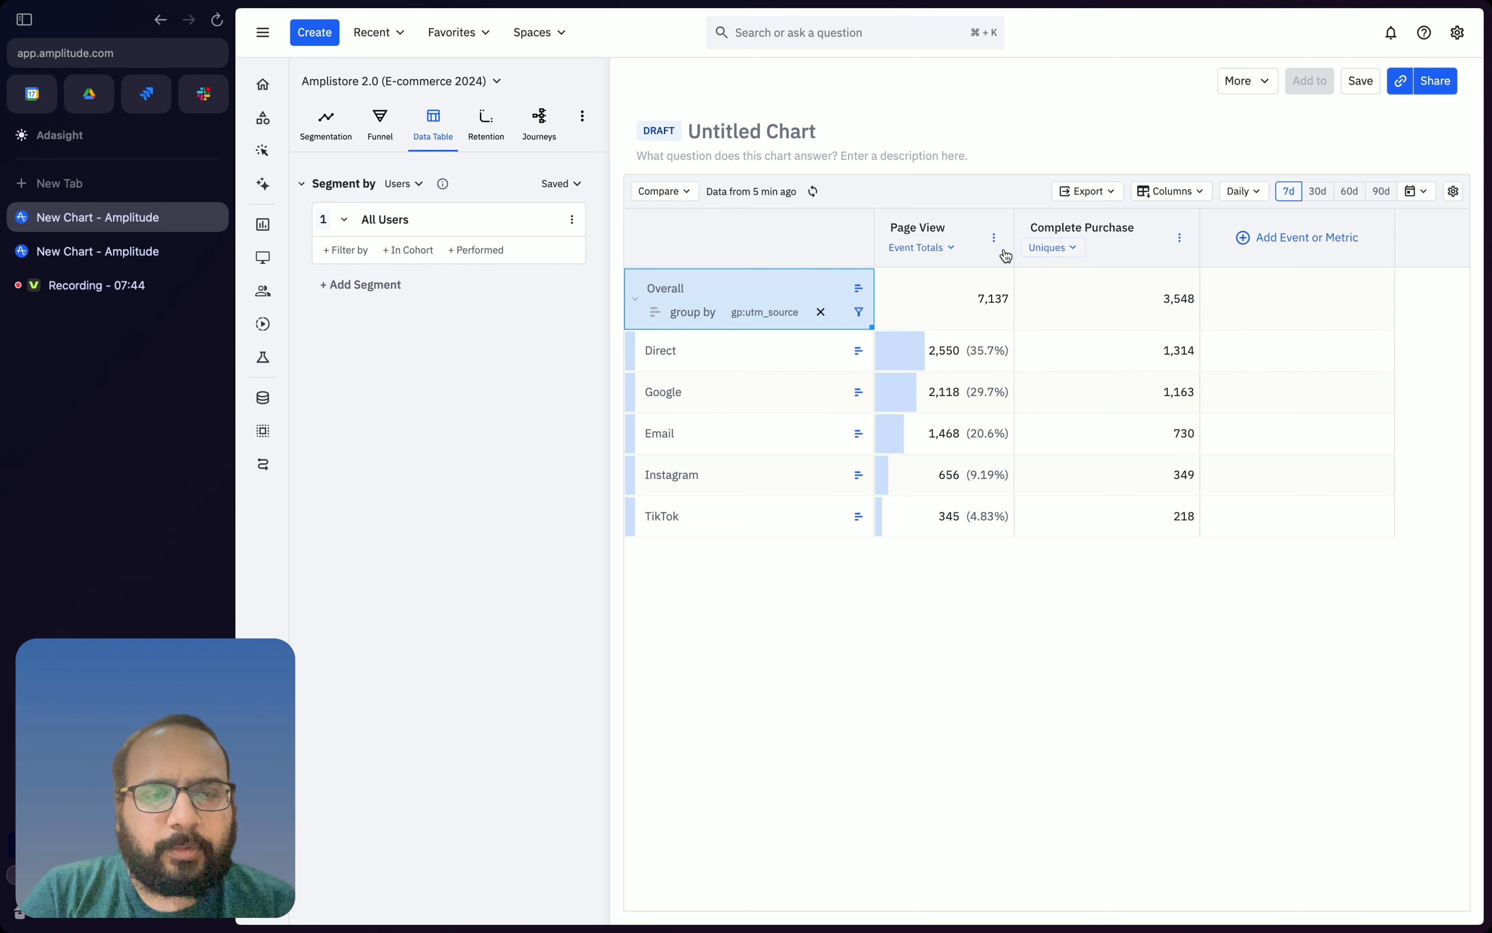
{"action": "left_click", "coordinate": [1063, 248]}
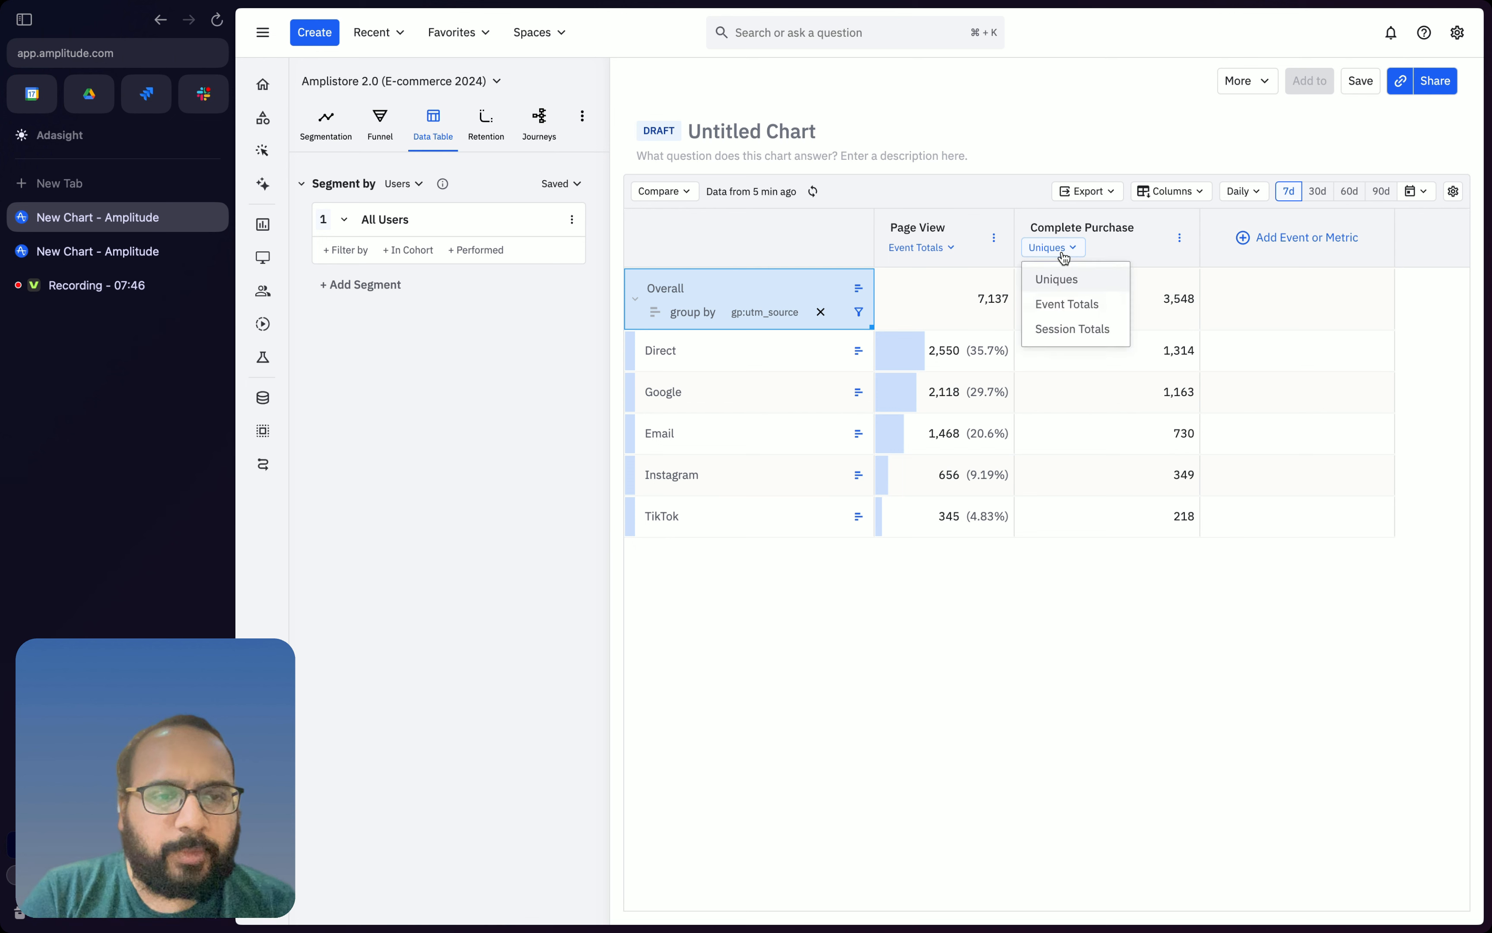
{"action": "left_click", "coordinate": [1063, 306]}
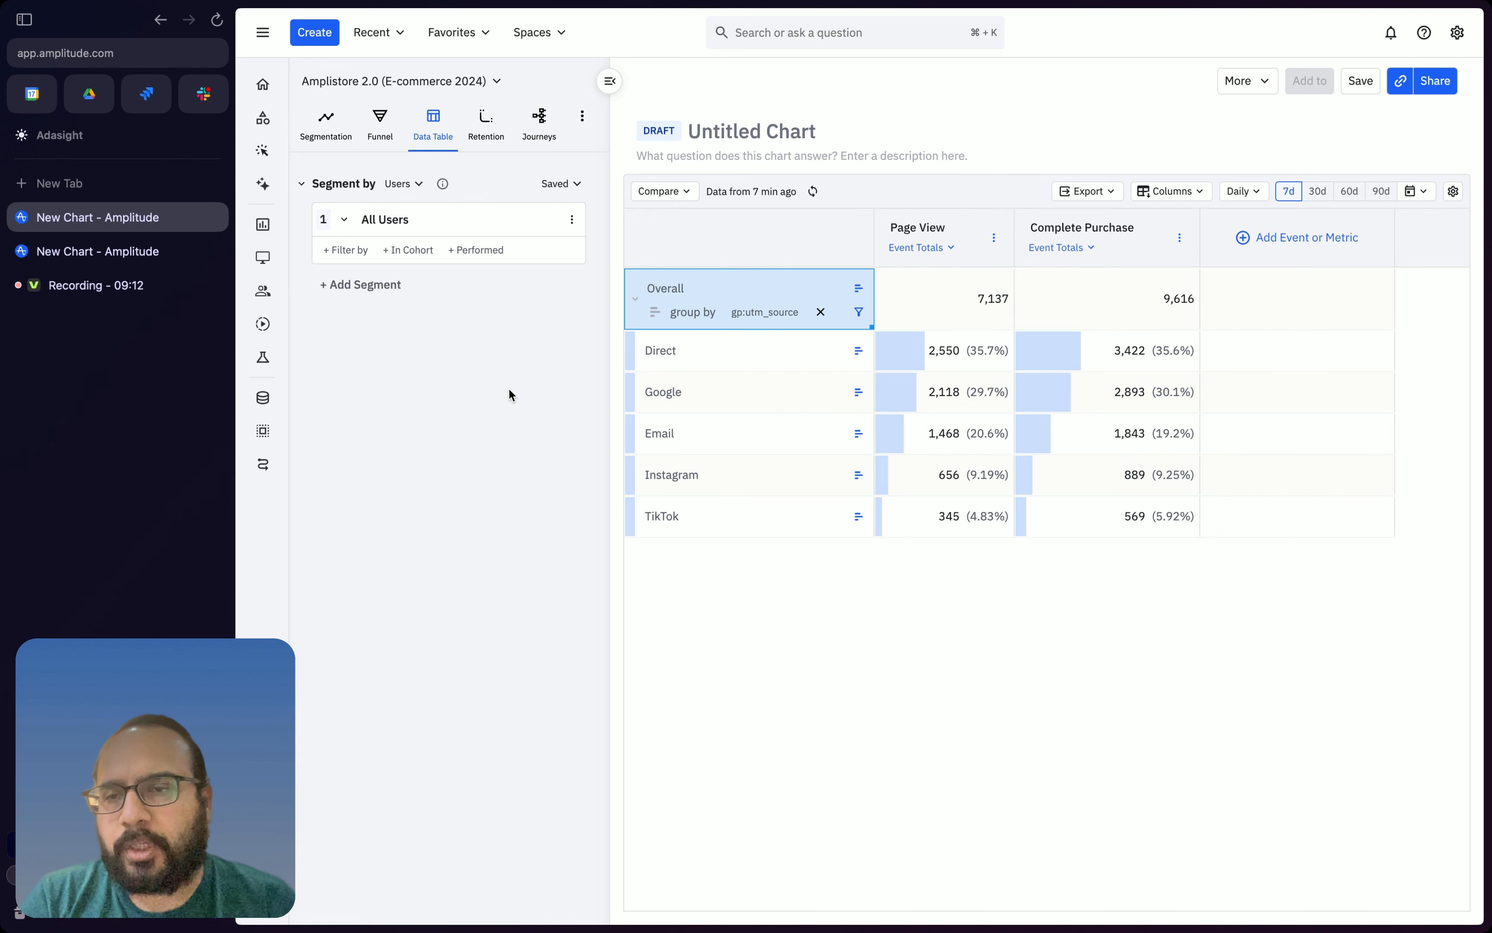
Switch to the AmpliTunes chart and limit its All Users segment to users who performed the Exposure event.
{"action": "left_click", "coordinate": [148, 253]}
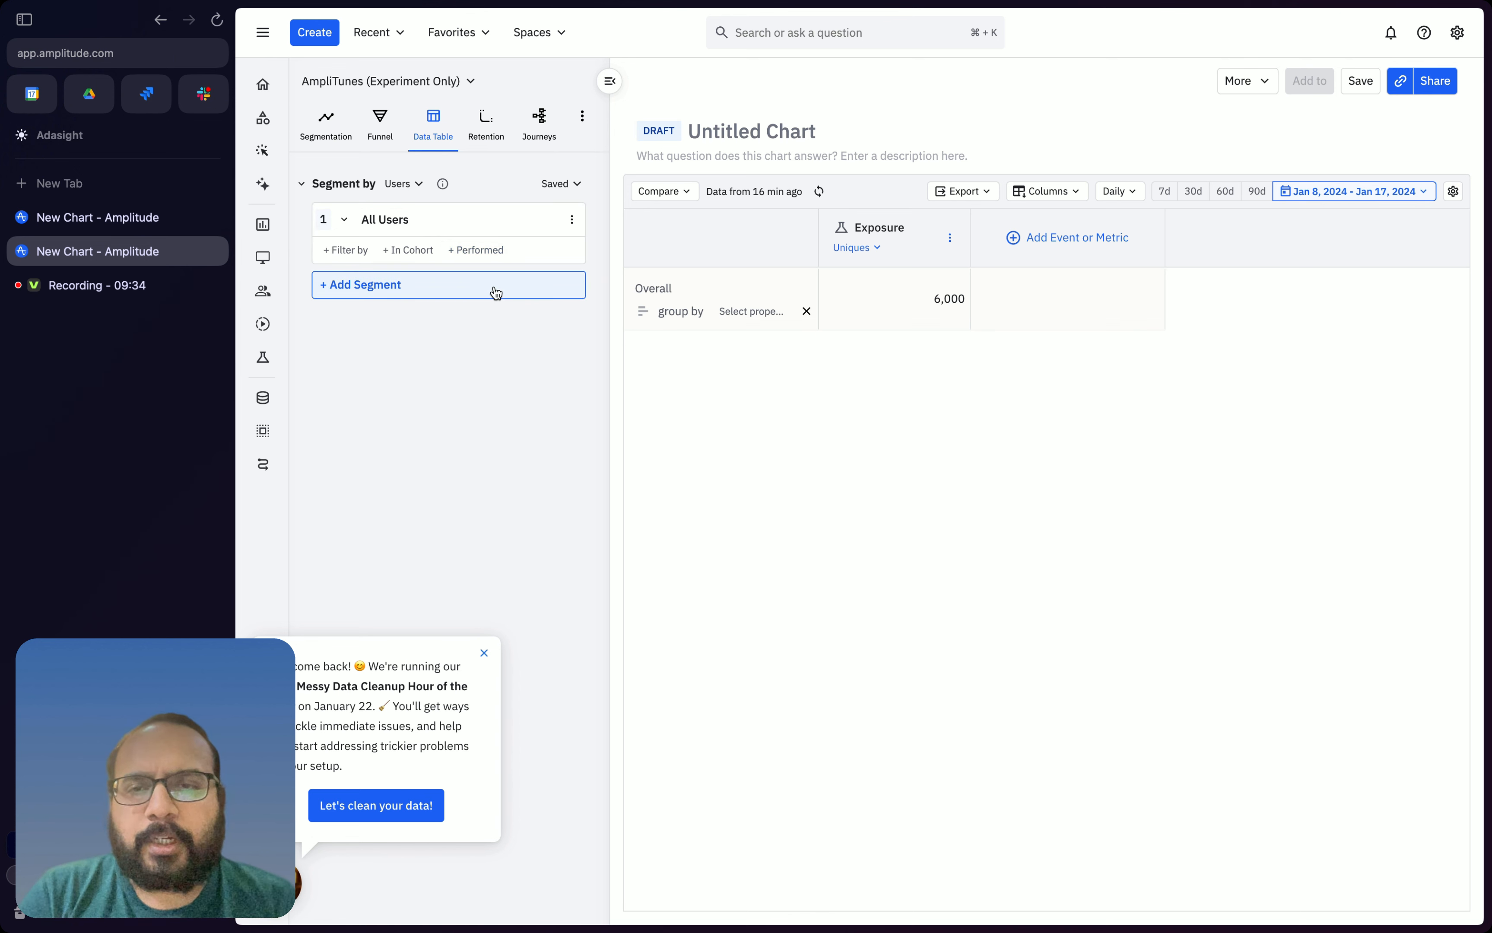
{"action": "left_click", "coordinate": [469, 252]}
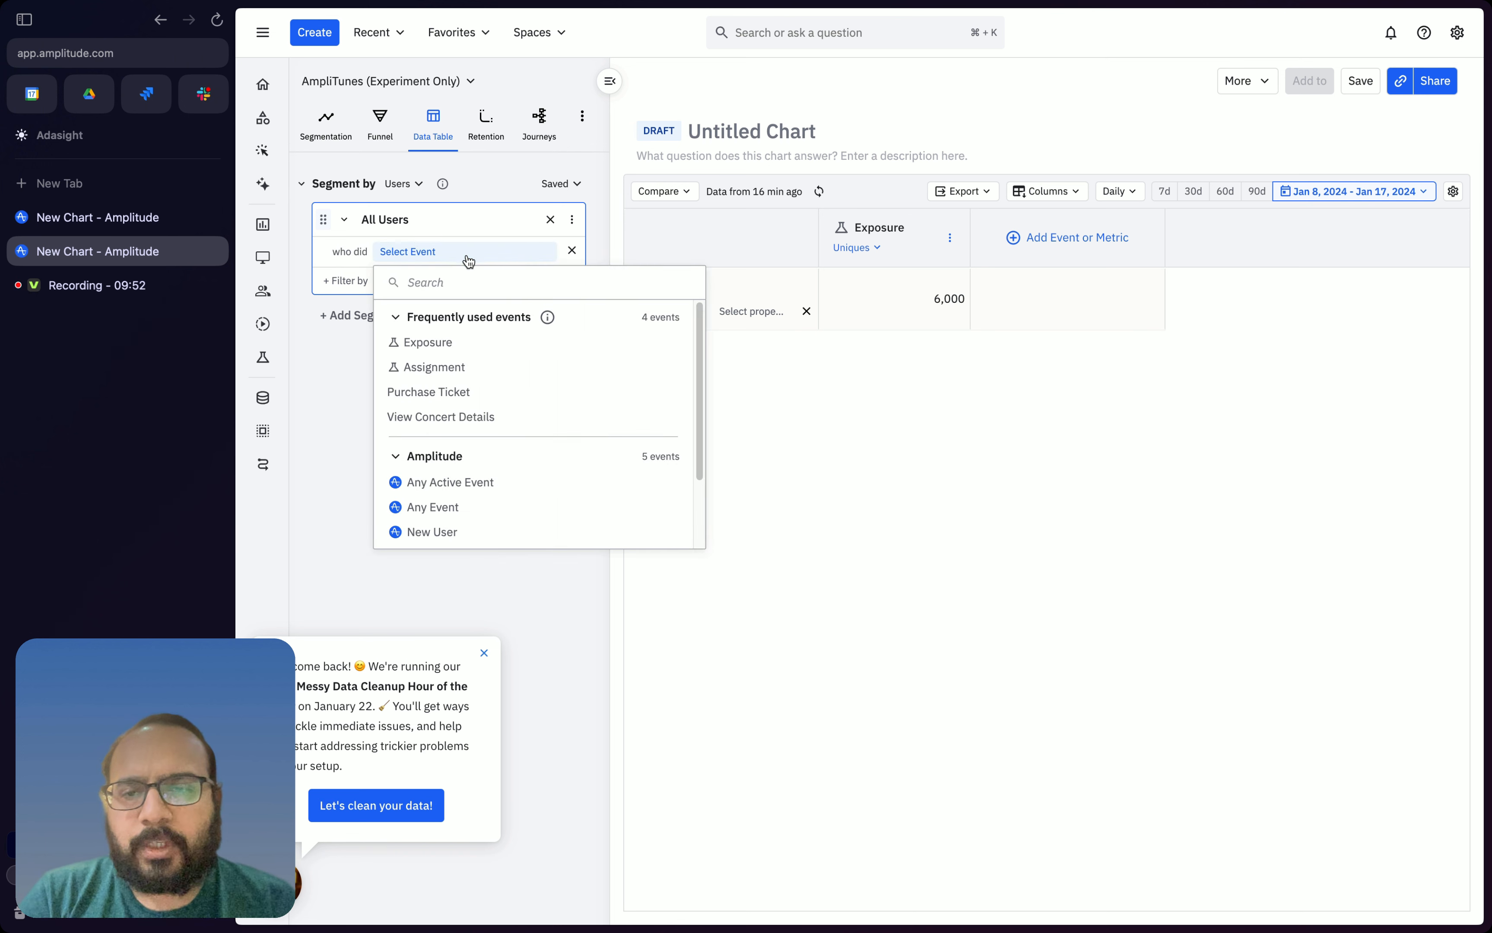
{"action": "left_click", "coordinate": [460, 344]}
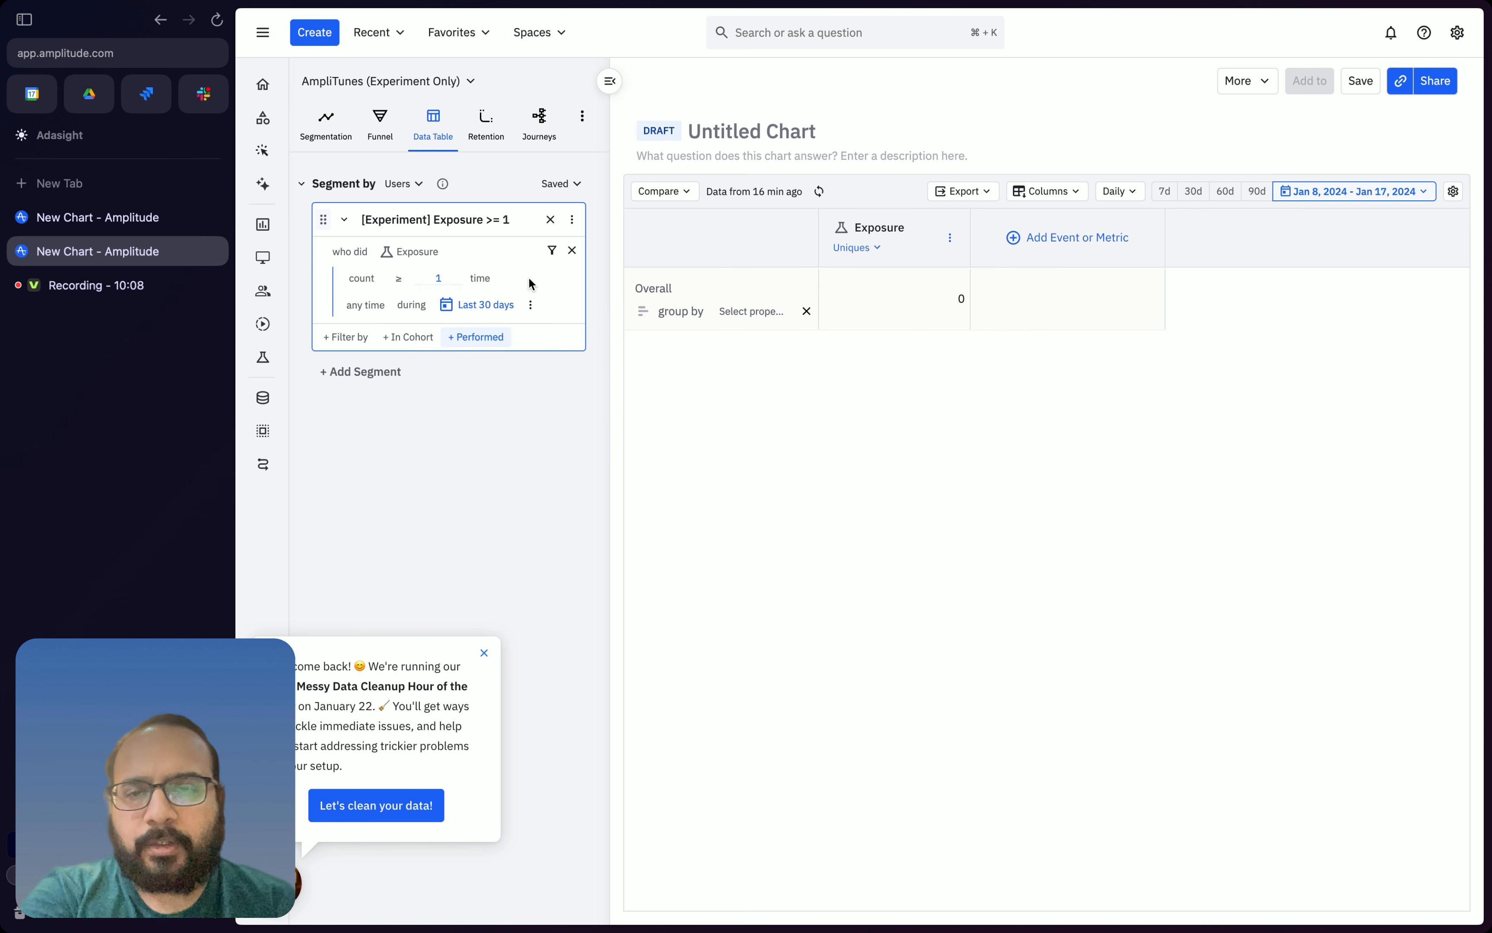
Filter the segment's Exposure condition to Flag Key notifications-to-purchase-ready-for-review and Variant control.
{"action": "left_click", "coordinate": [551, 250]}
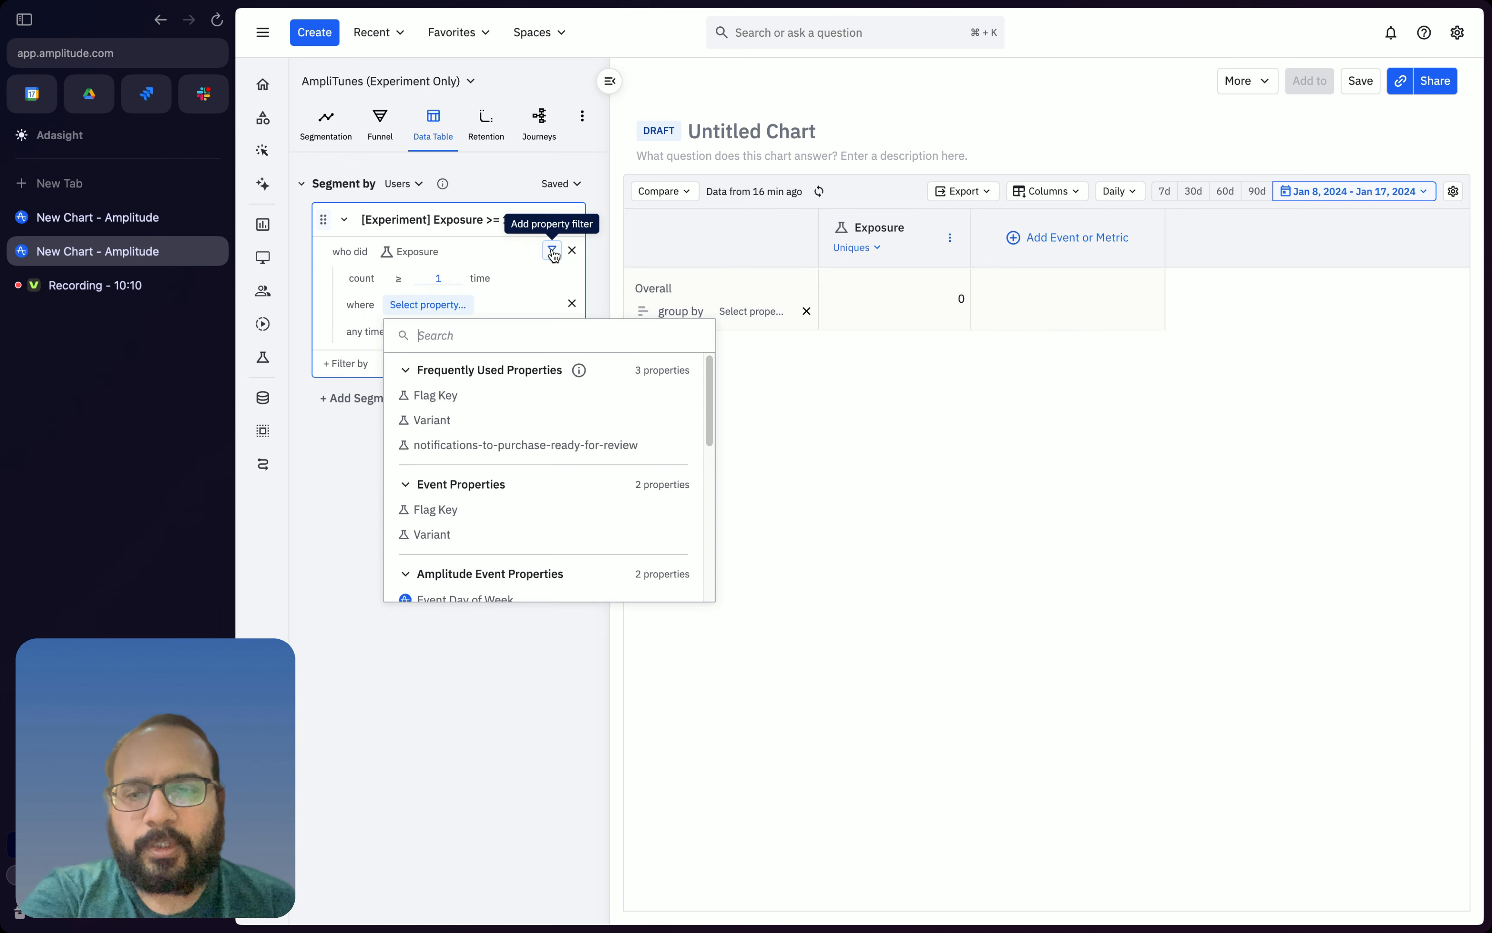
{"action": "left_click", "coordinate": [484, 404]}
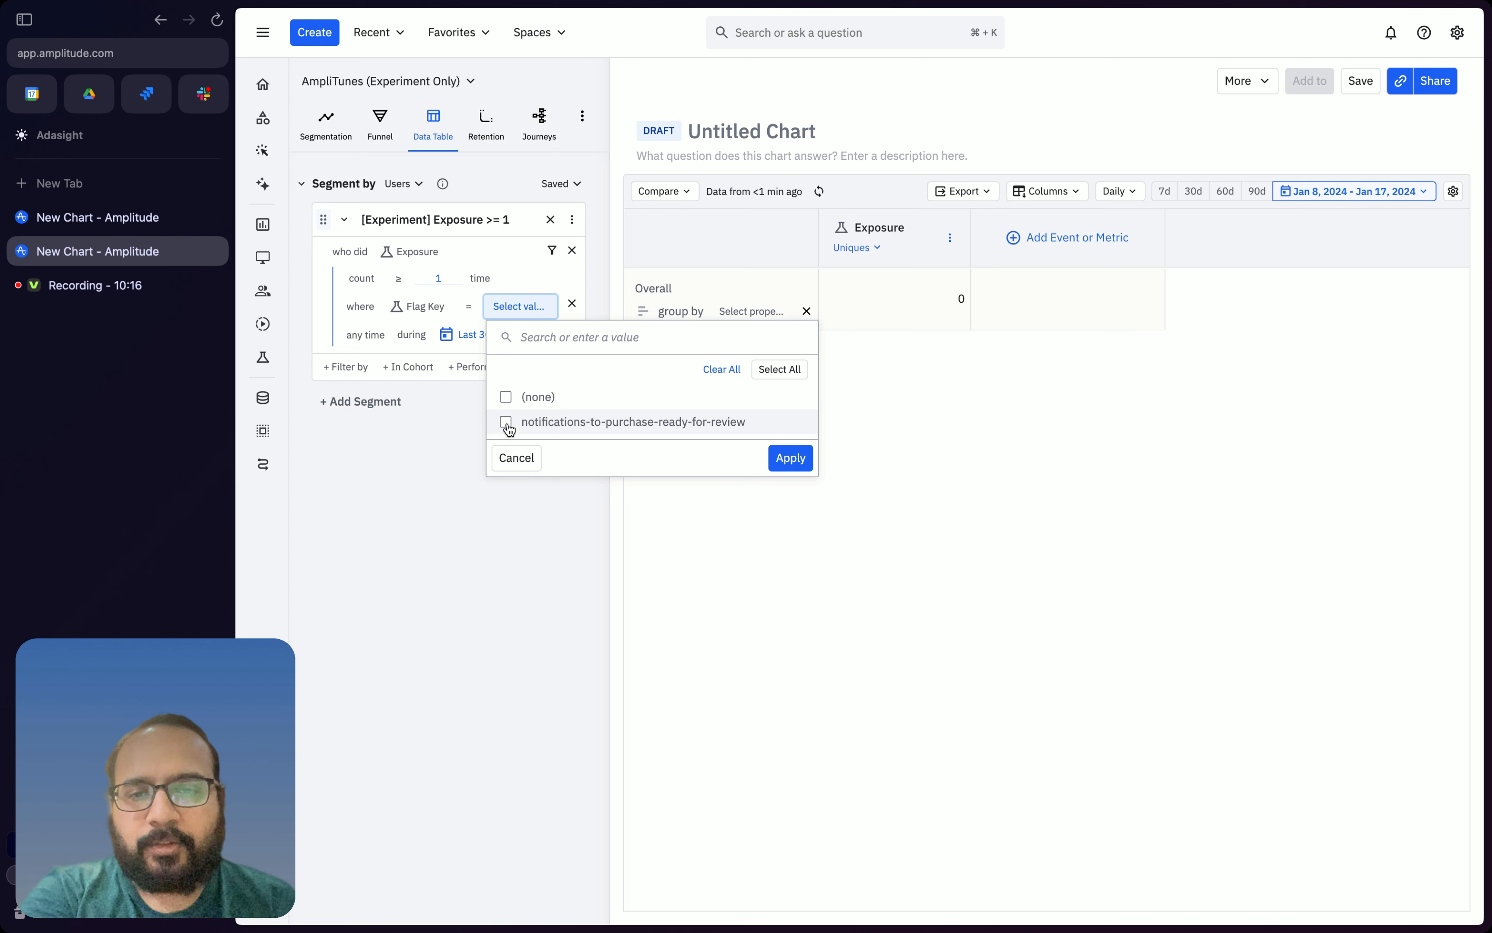
{"action": "left_click", "coordinate": [506, 422]}
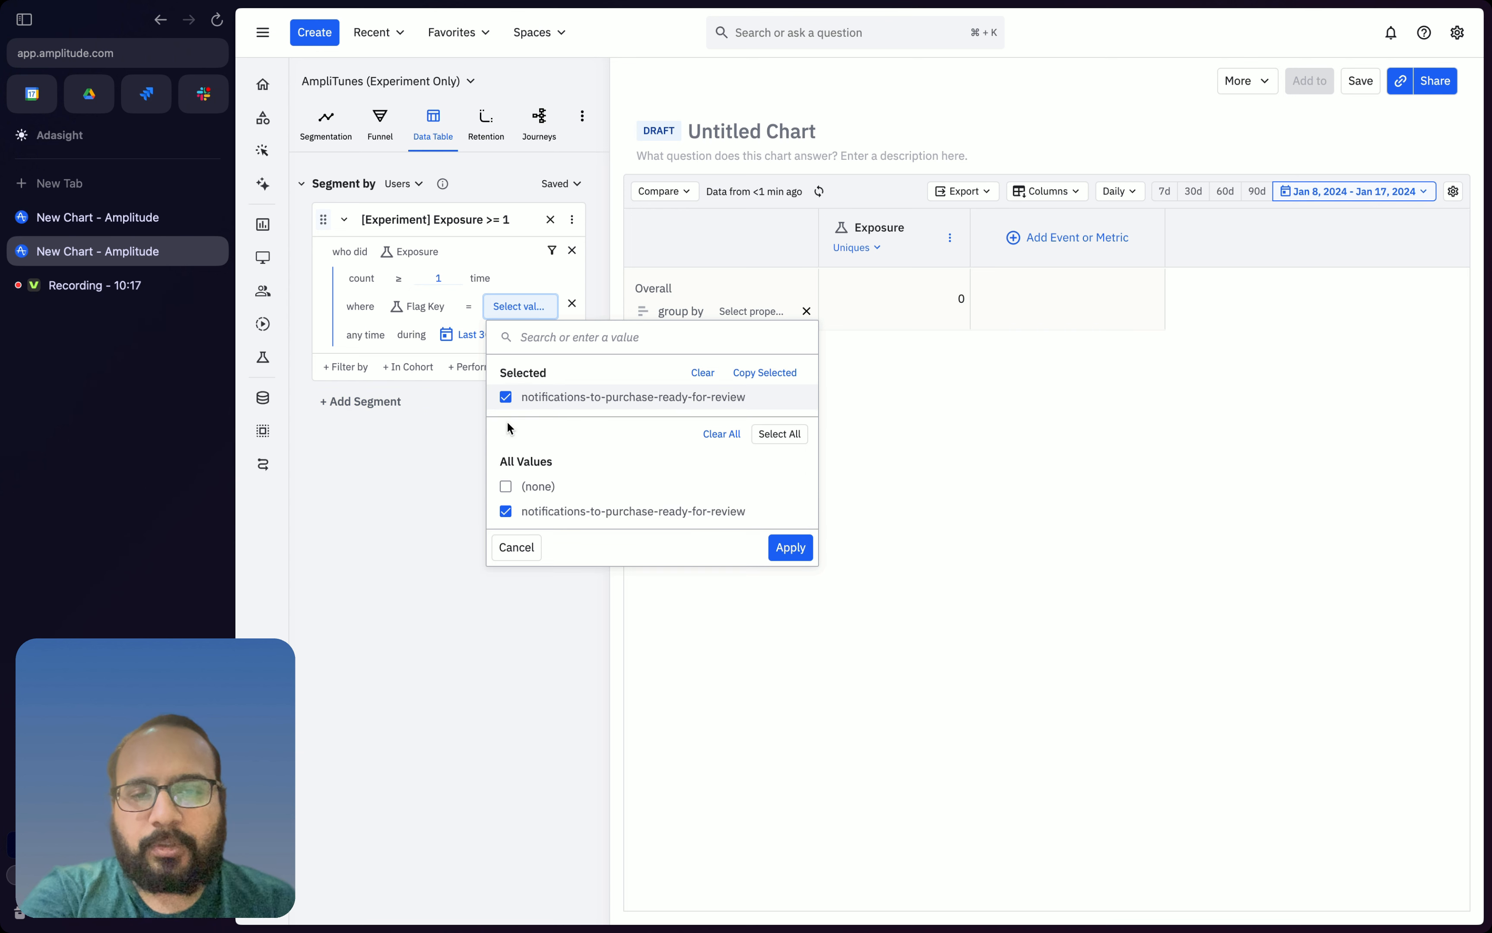
{"action": "left_click", "coordinate": [790, 549]}
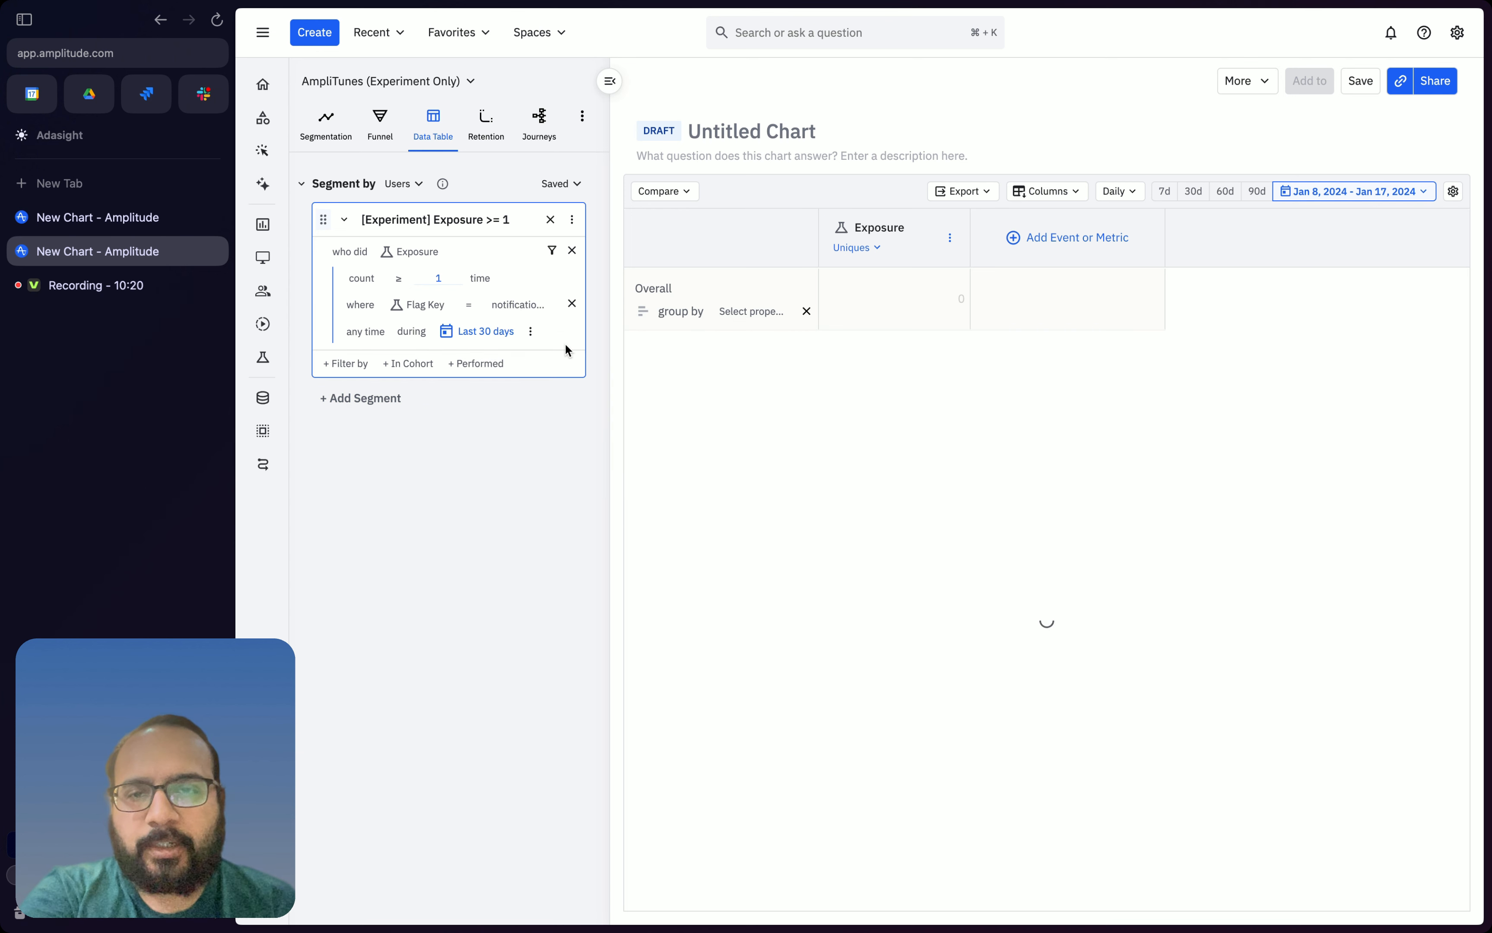
{"action": "left_click", "coordinate": [552, 251]}
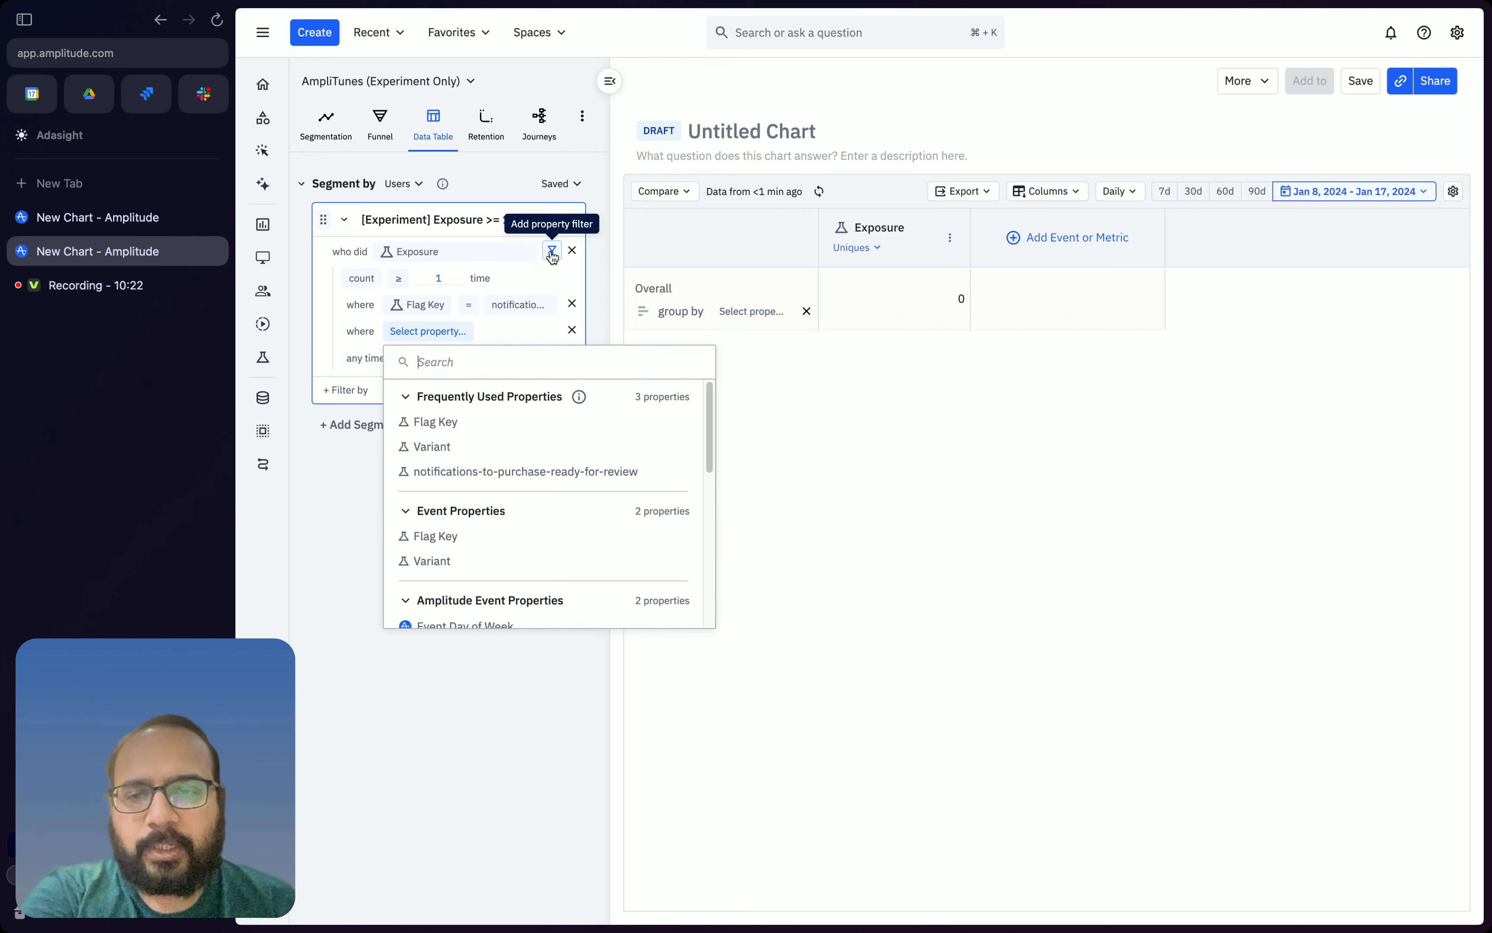
{"action": "left_click", "coordinate": [491, 448]}
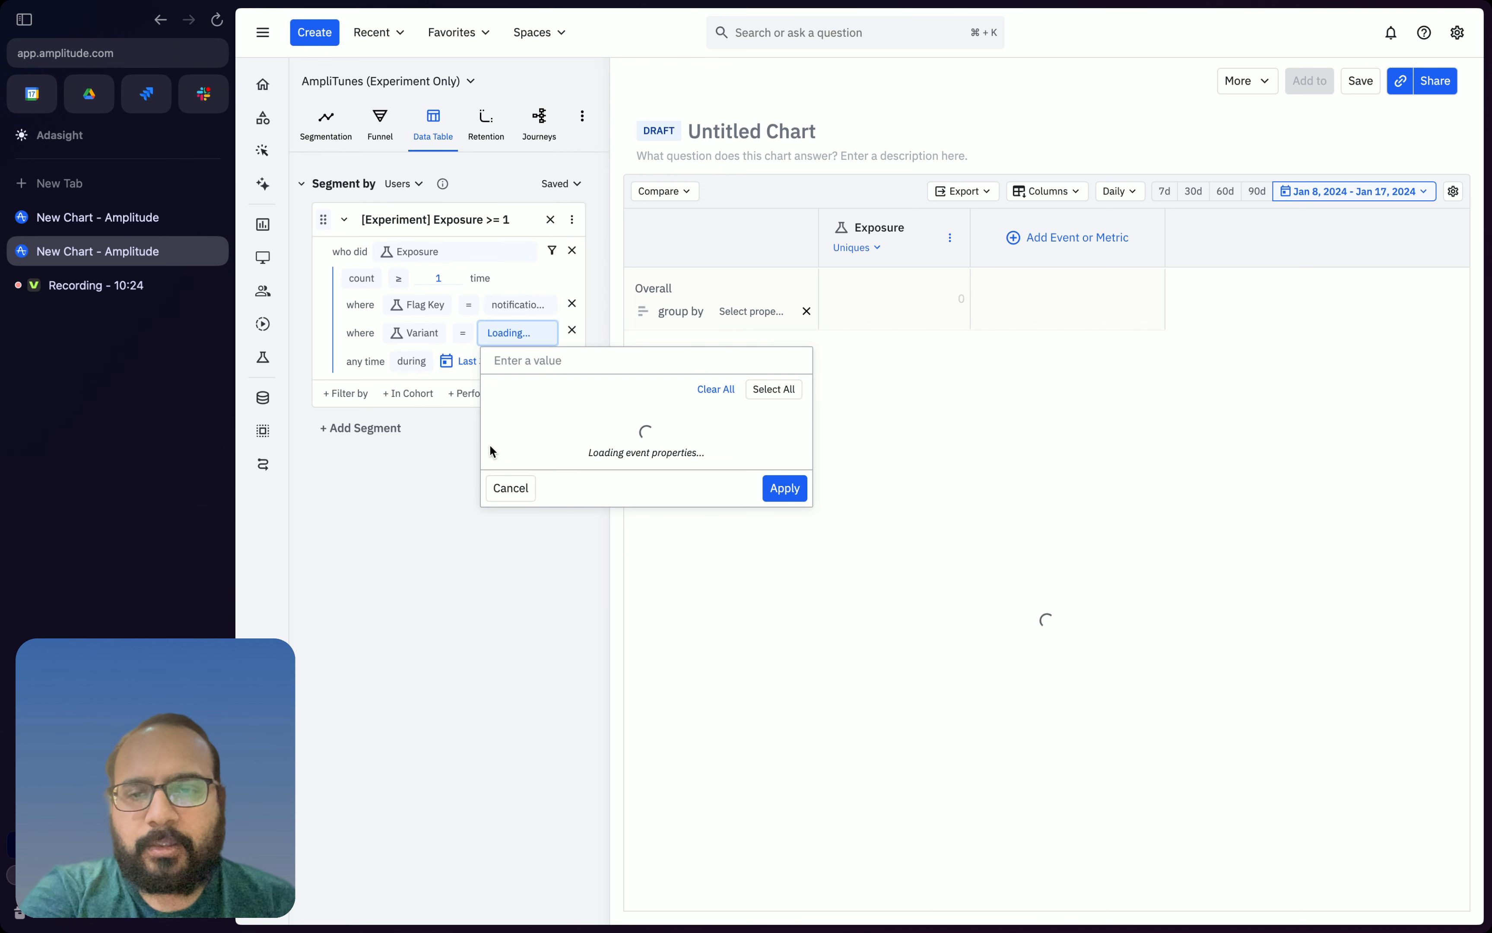
{"action": "left_click", "coordinate": [499, 448]}
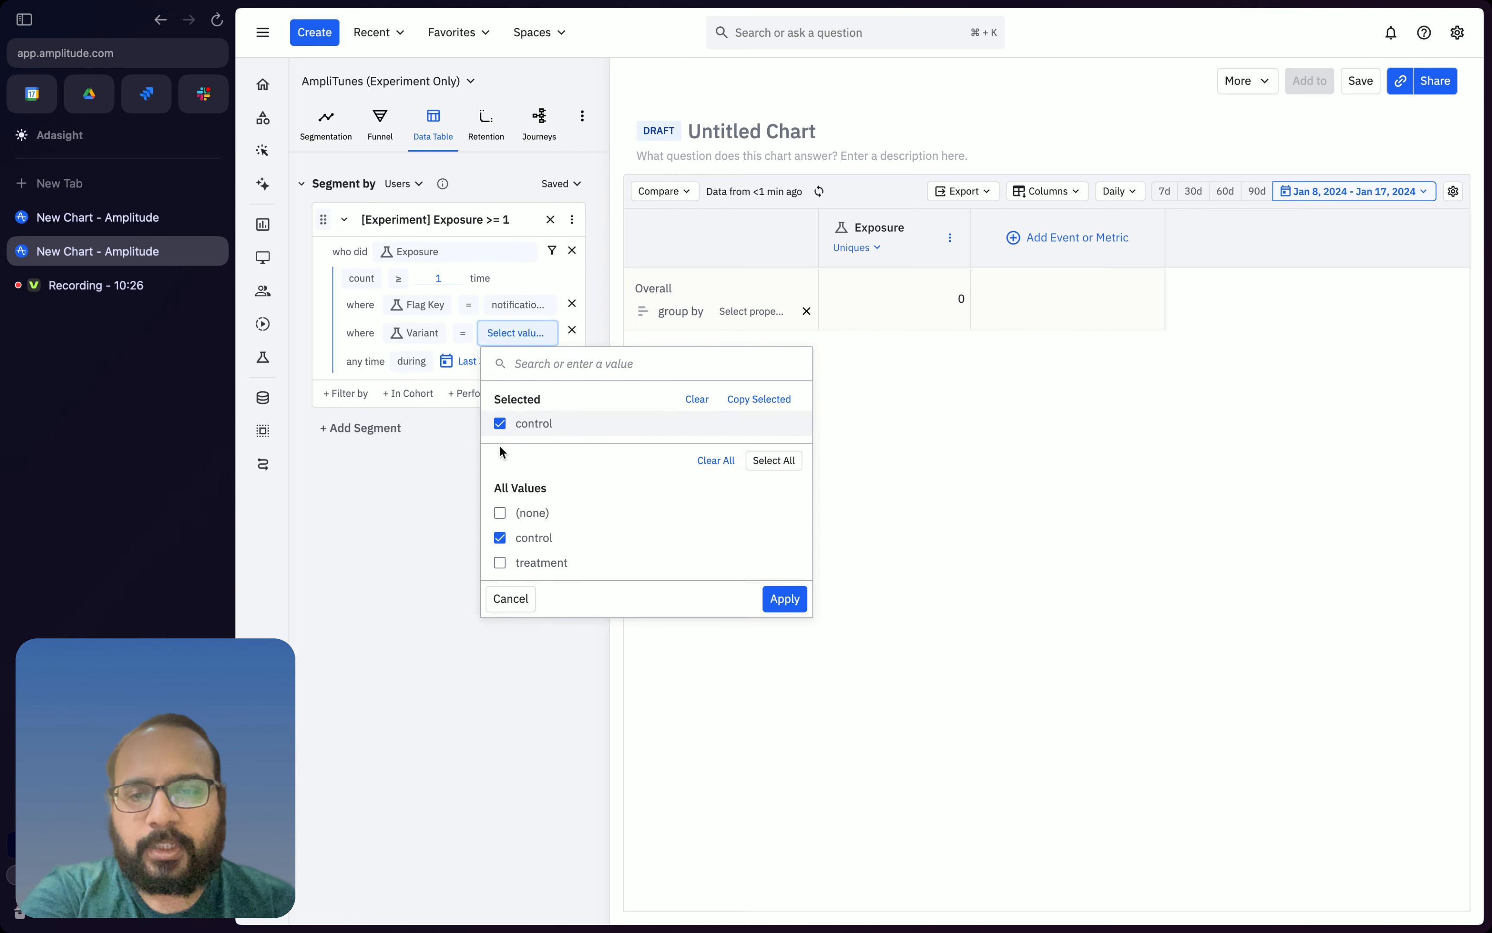
{"action": "left_click", "coordinate": [779, 600]}
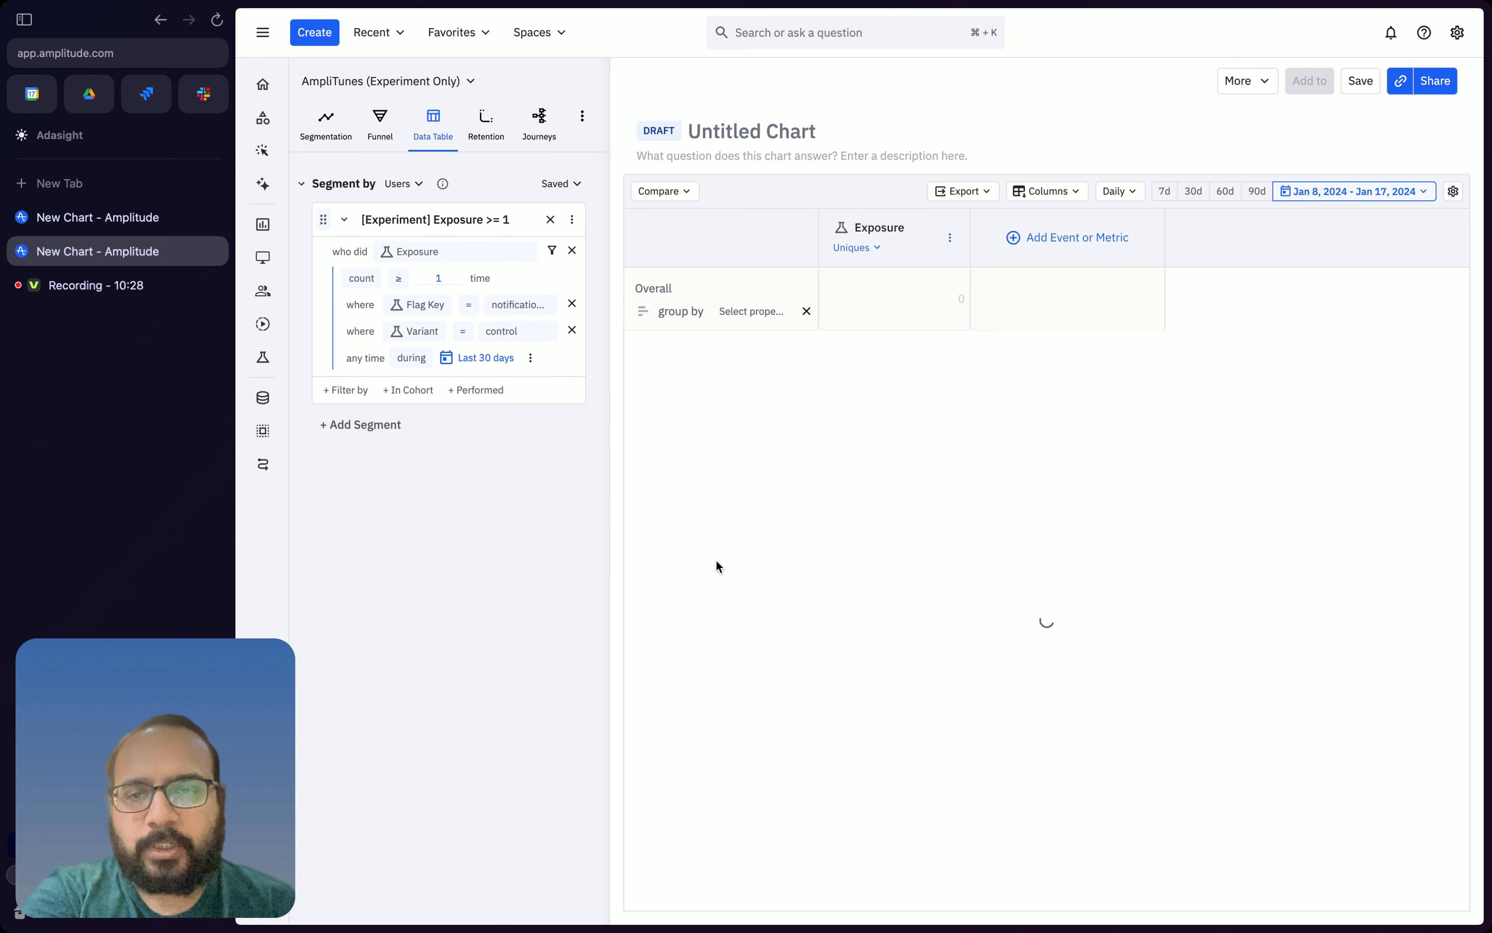
Set the date range of the segment's Exposure condition to between 01/08/2024 and 01/17/2024.
{"action": "left_click", "coordinate": [486, 359]}
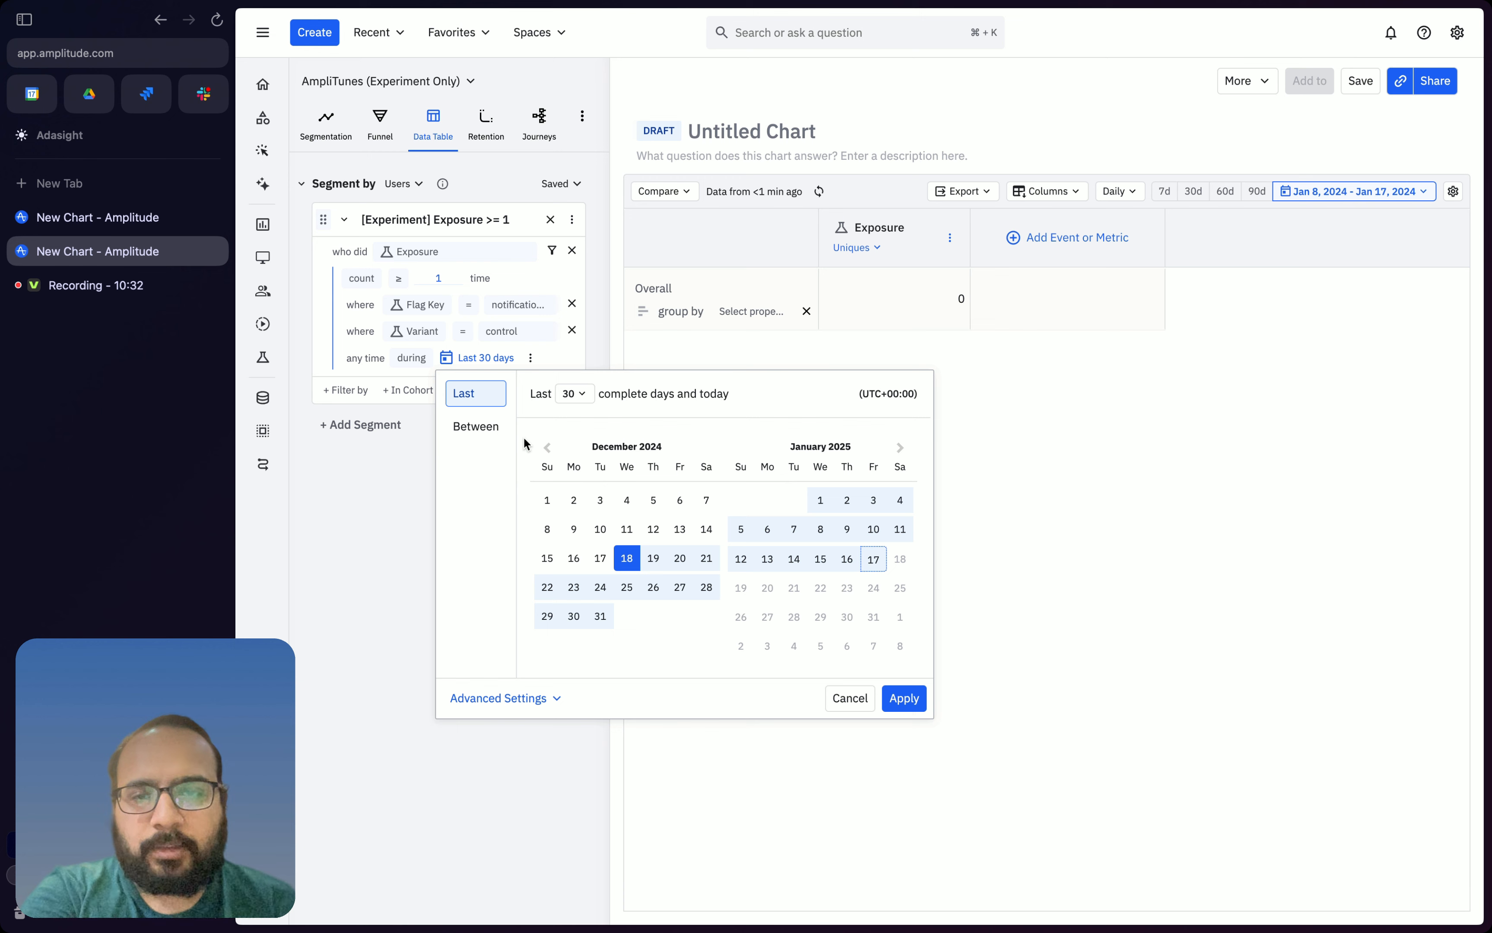
{"action": "left_click", "coordinate": [475, 426]}
{"action": "left_click", "coordinate": [547, 448]}
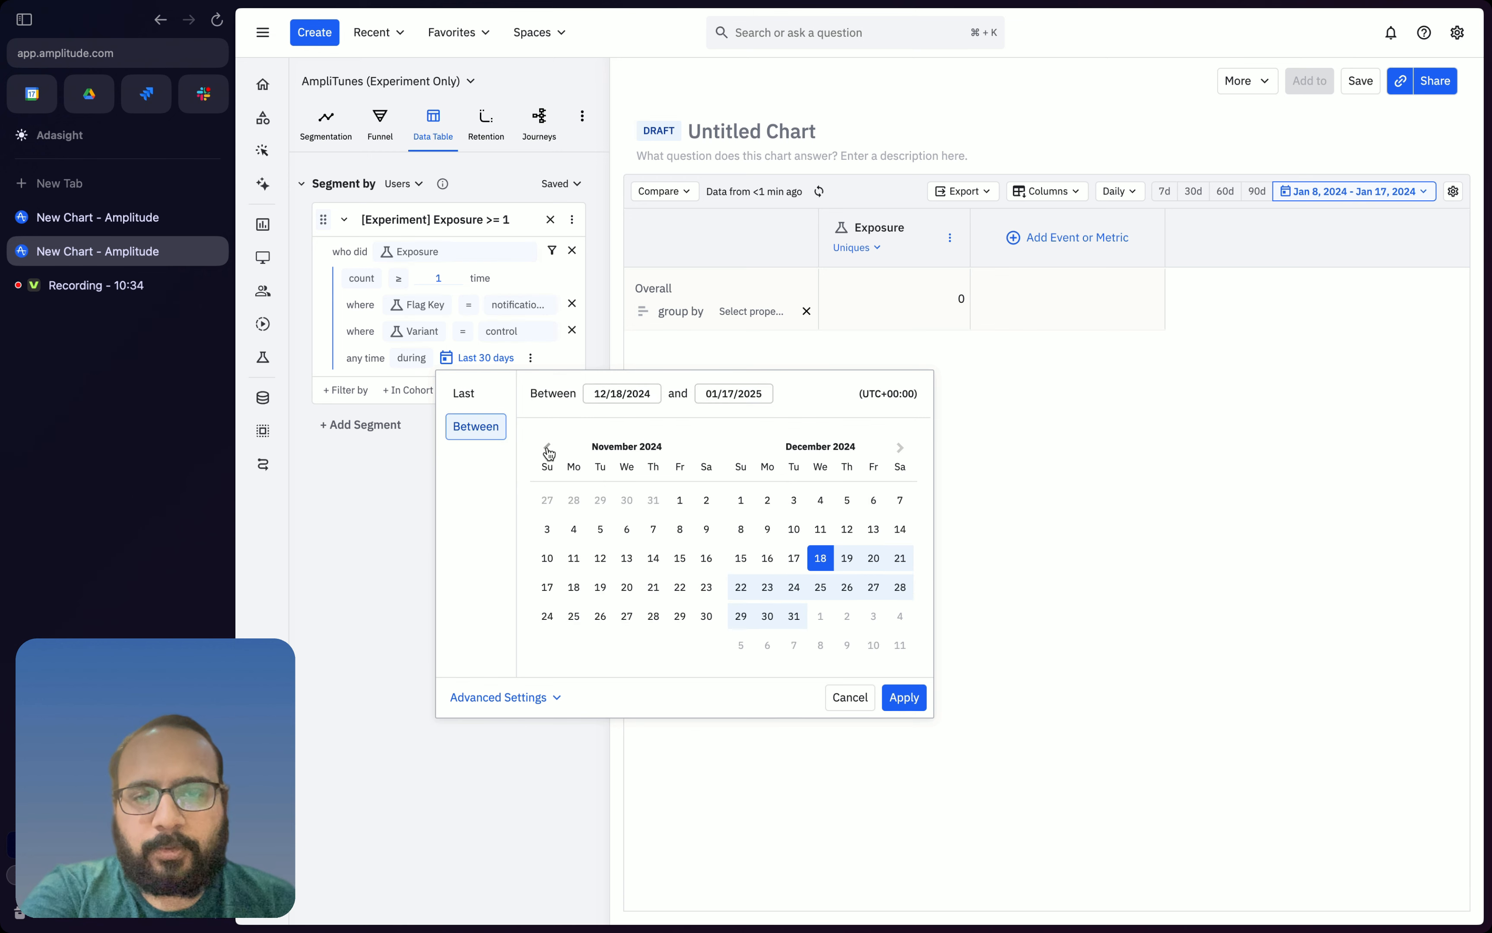
{"action": "left_click", "coordinate": [547, 448]}
{"action": "left_click", "coordinate": [547, 448]}
{"action": "left_click", "coordinate": [548, 448]}
{"action": "left_click", "coordinate": [547, 448]}
{"action": "left_click", "coordinate": [548, 448]}
{"action": "left_click", "coordinate": [547, 448]}
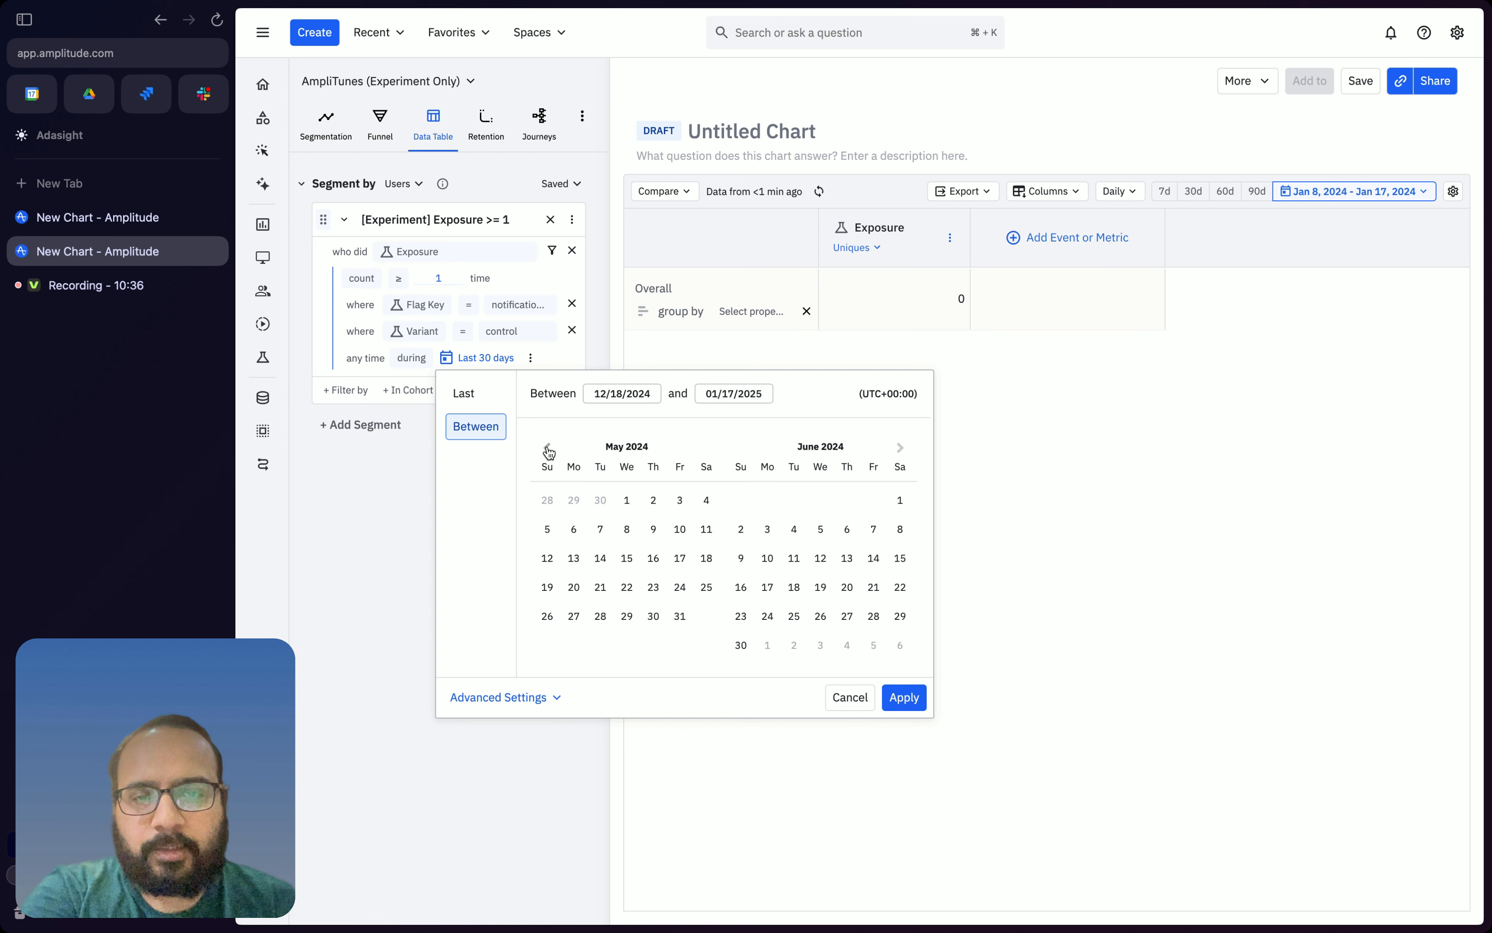
{"action": "left_click", "coordinate": [547, 448]}
{"action": "left_click", "coordinate": [547, 448]}
{"action": "left_click", "coordinate": [547, 448]}
{"action": "left_click", "coordinate": [548, 448]}
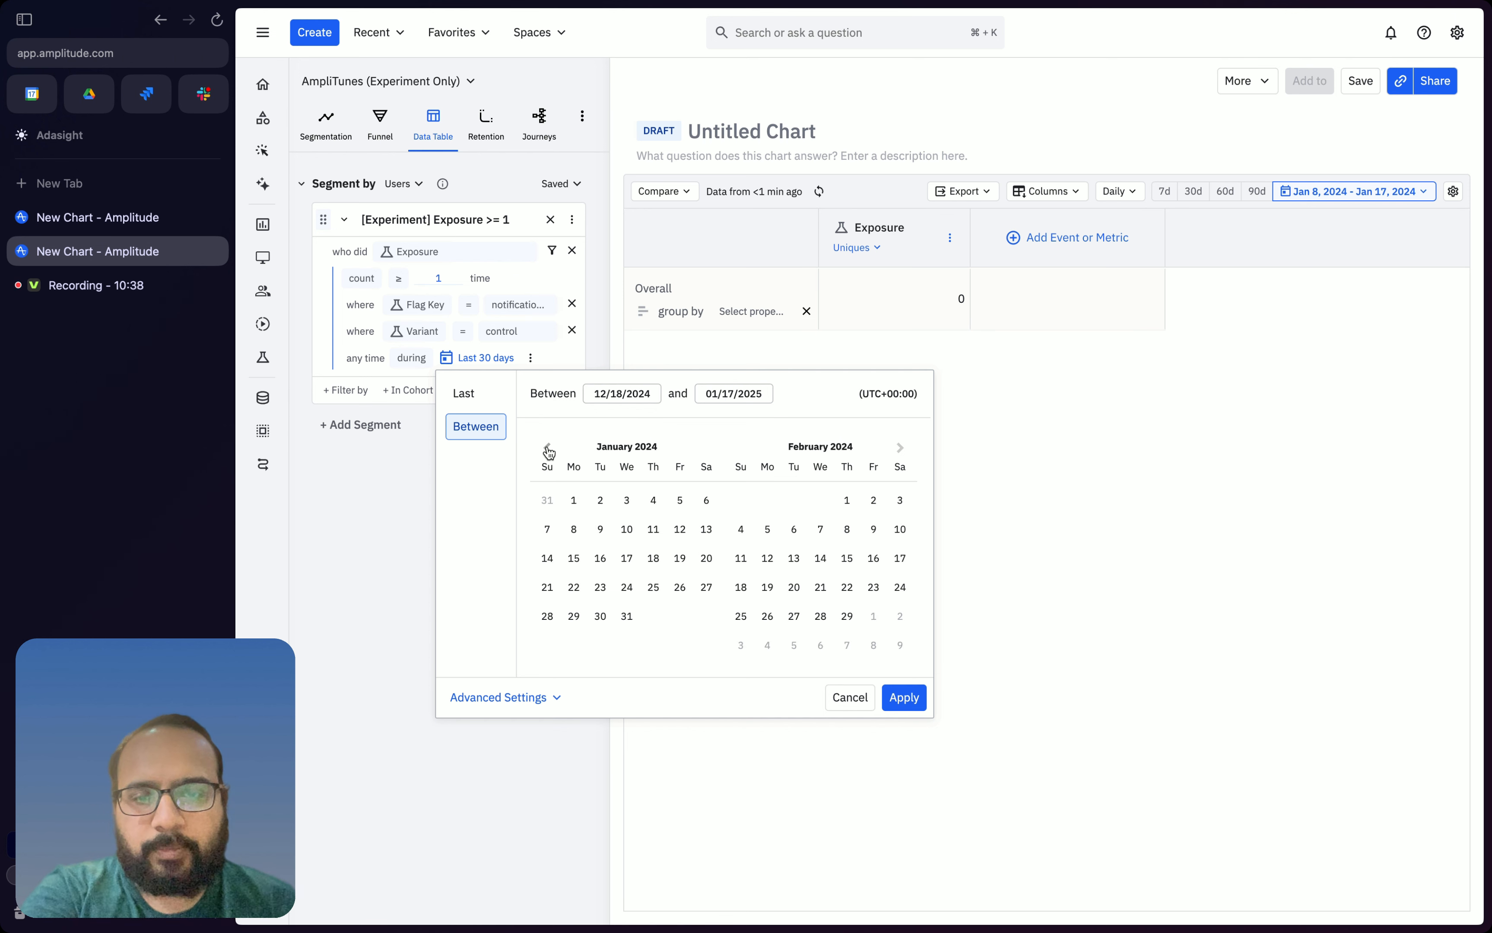
{"action": "left_click", "coordinate": [573, 529]}
{"action": "left_click", "coordinate": [627, 558]}
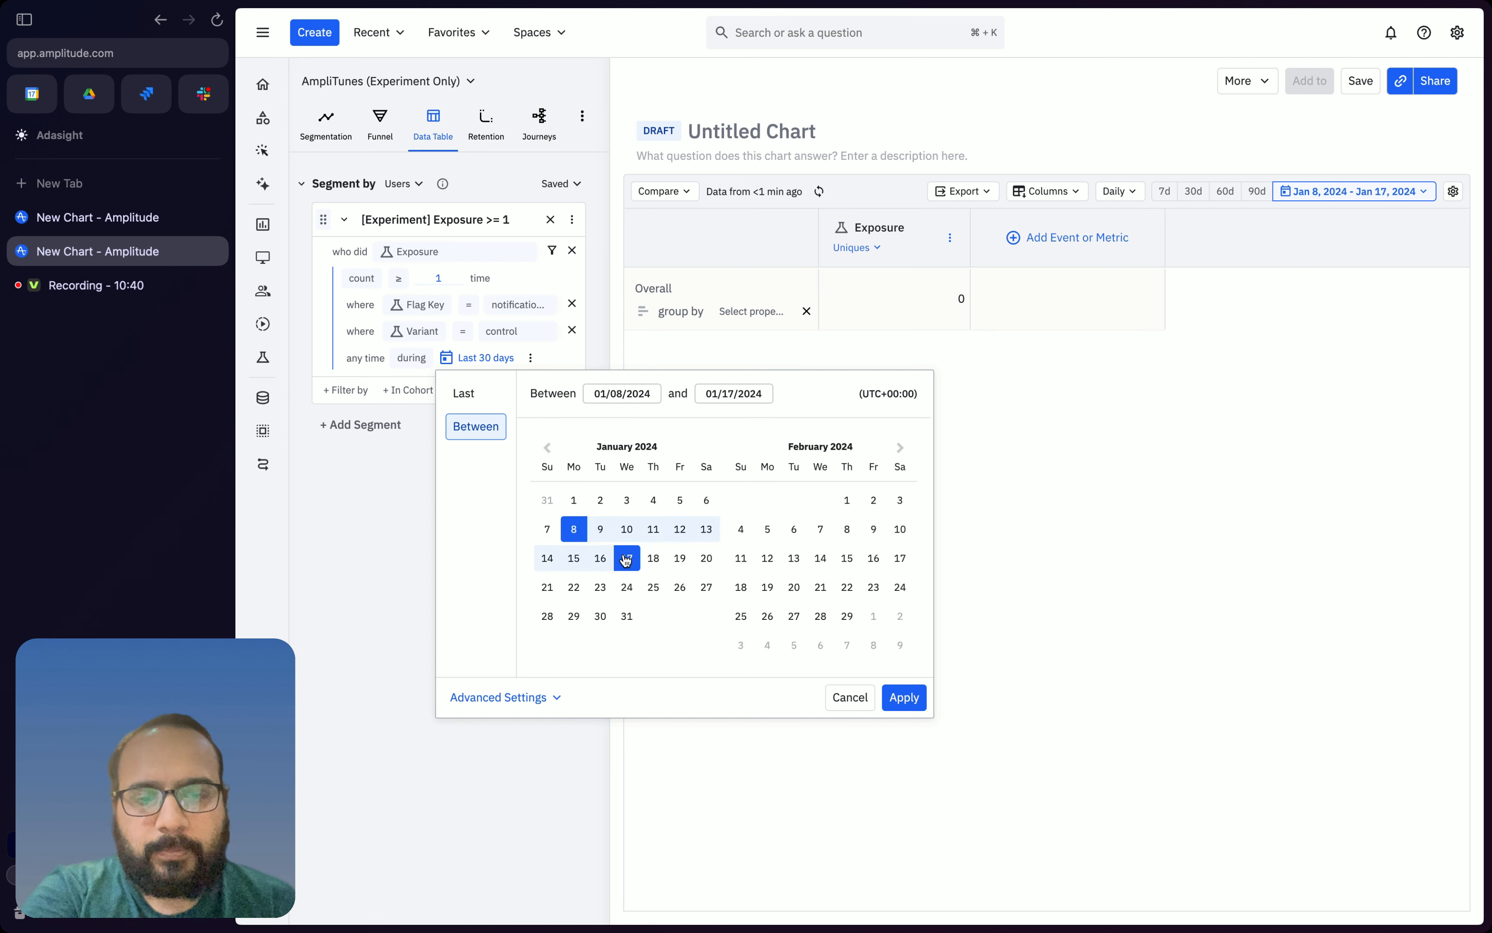
{"action": "left_click", "coordinate": [903, 697]}
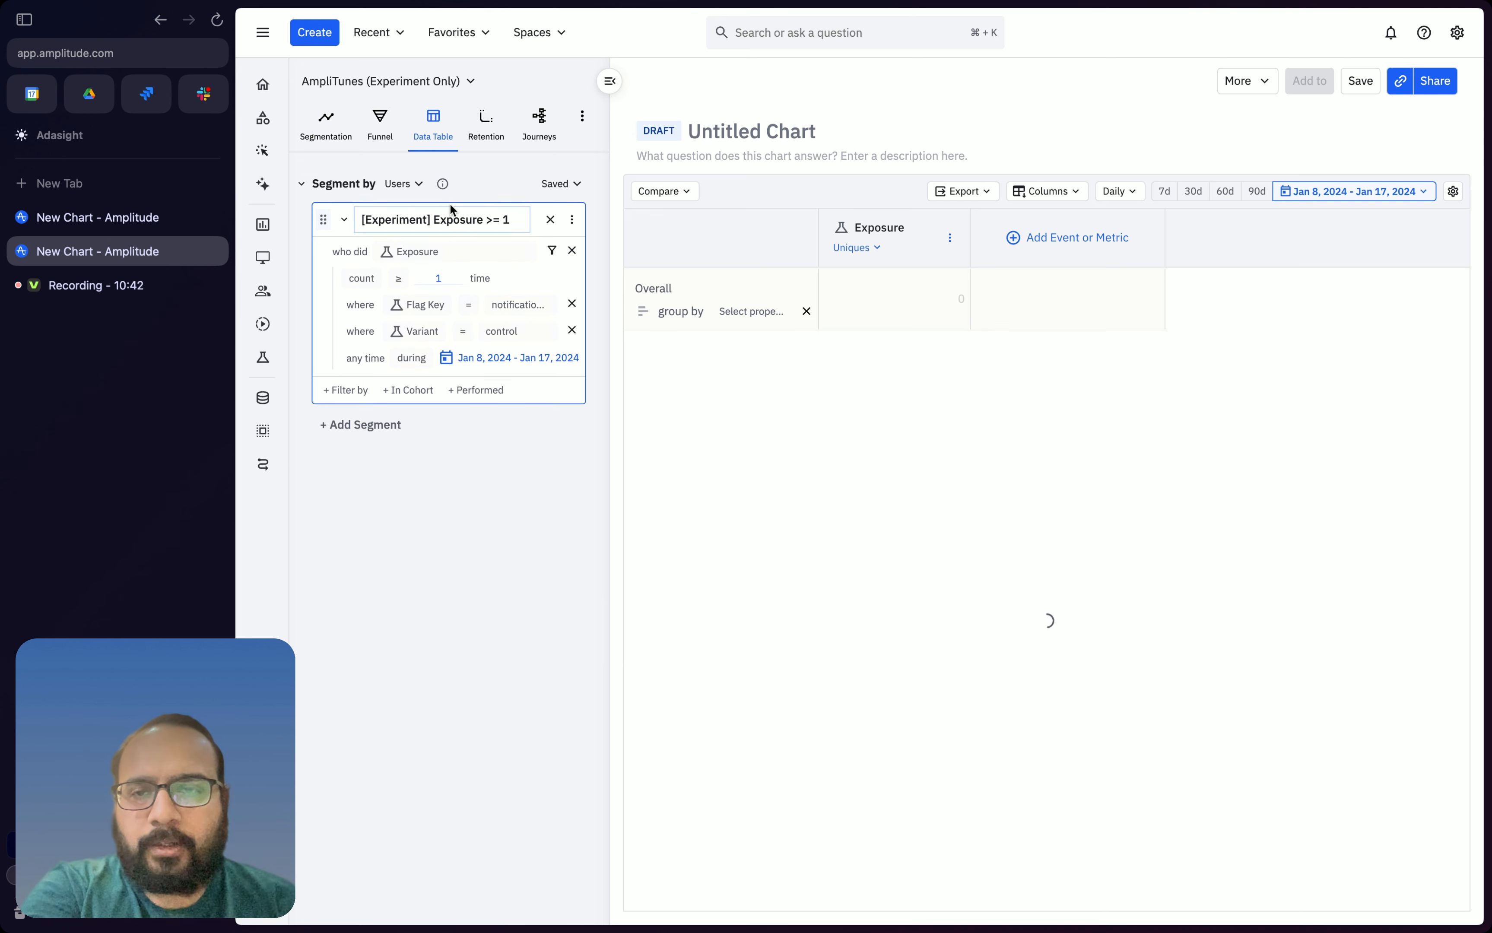
Rename the segment as Control Group.
{"action": "triple_click", "coordinate": [431, 220]}
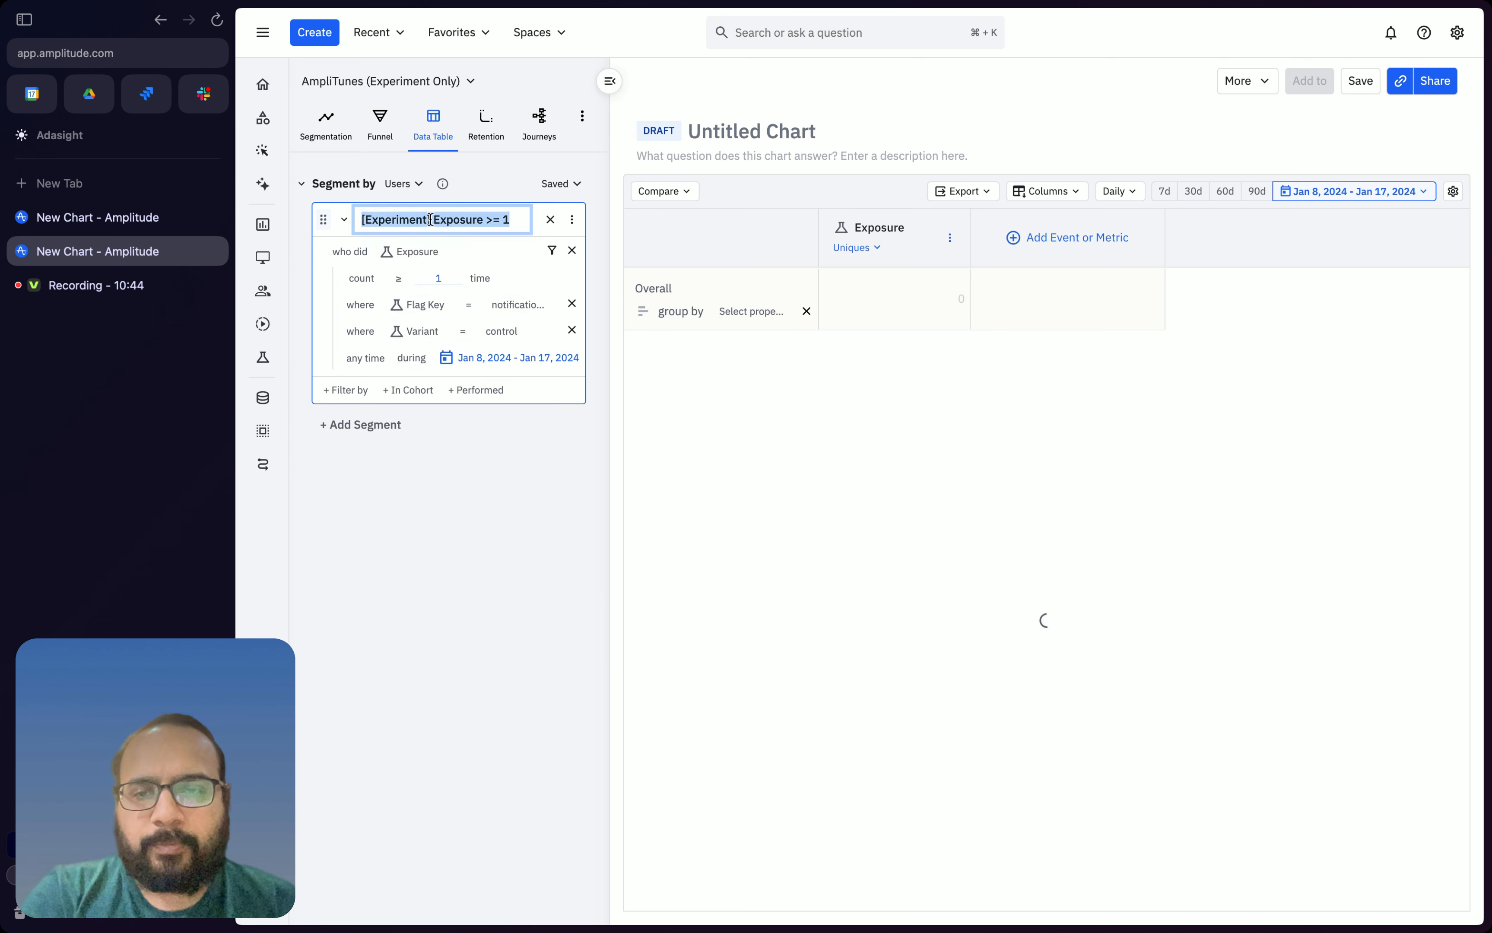
{"action": "type", "text": "C"}
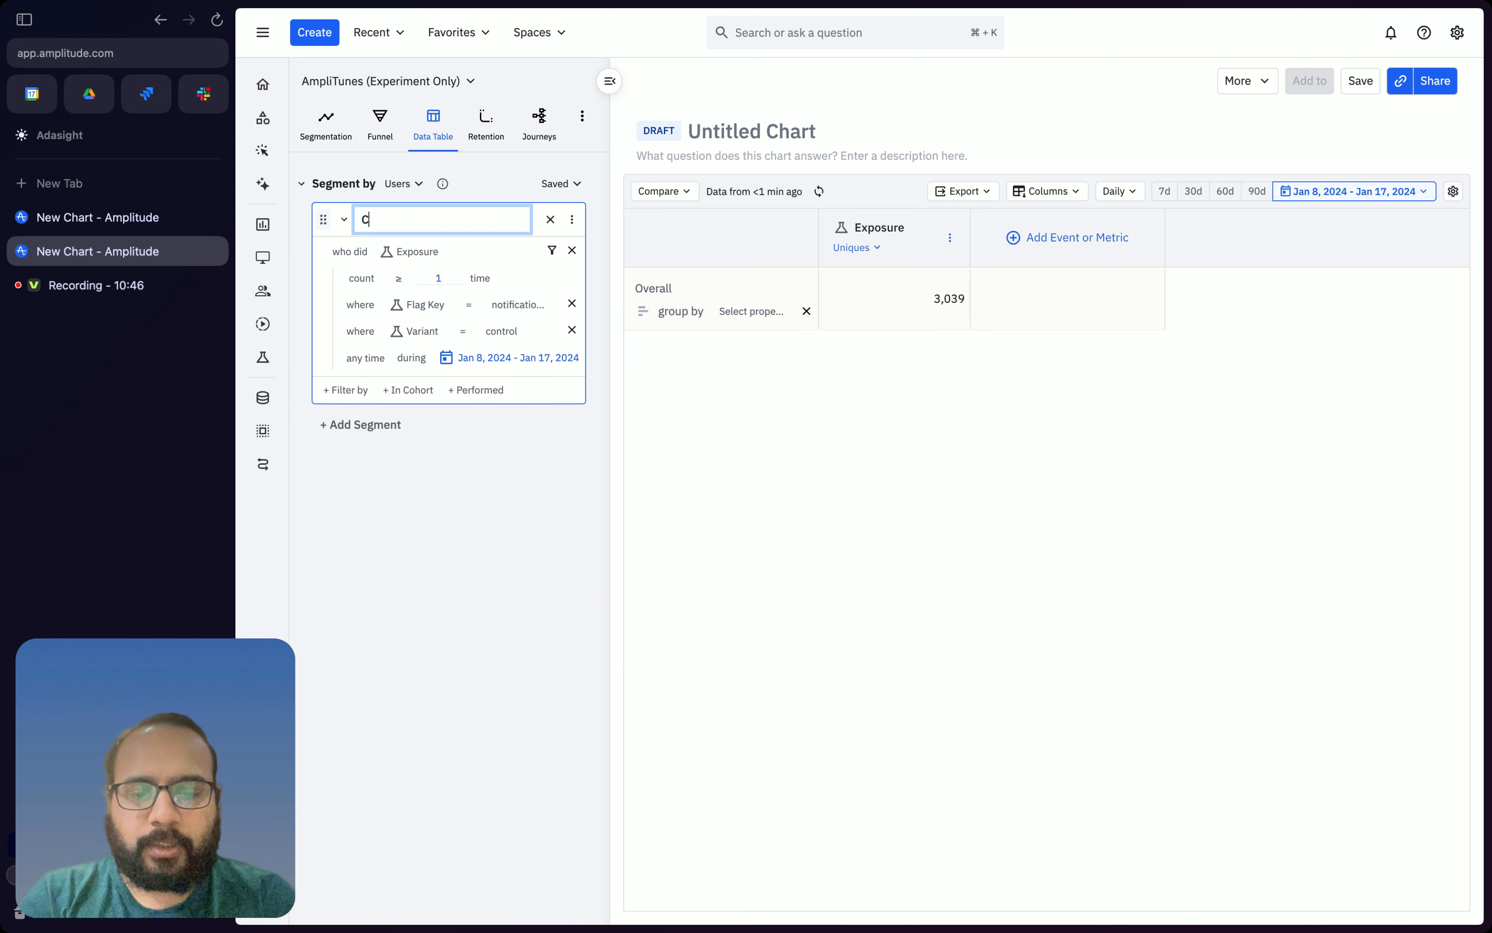
{"action": "type", "text": "ontrol "}
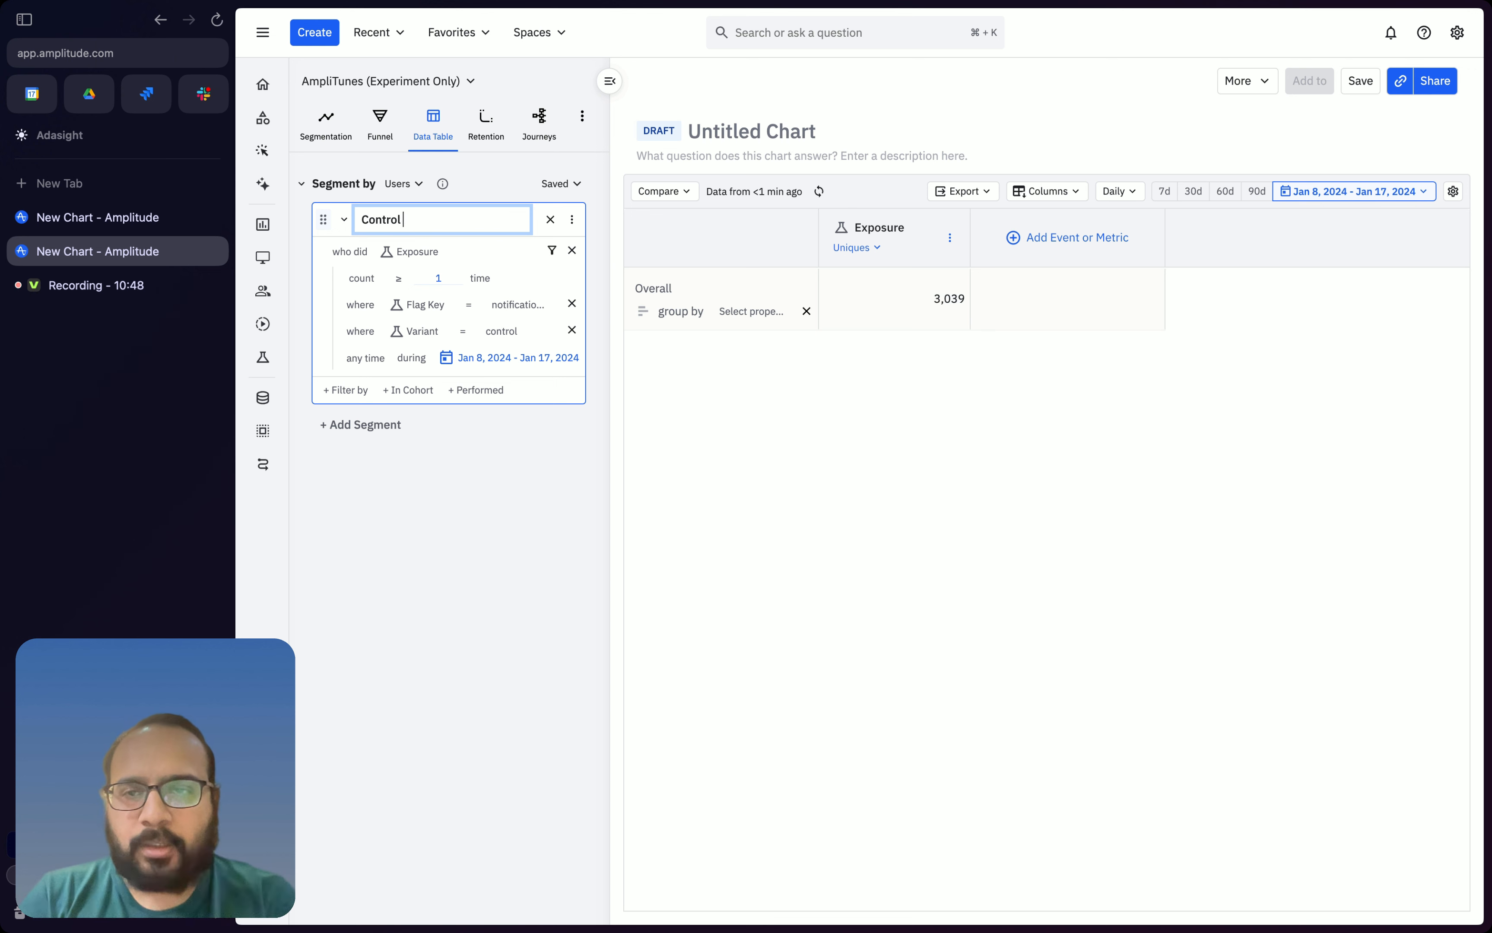
{"action": "type", "text": "G"}
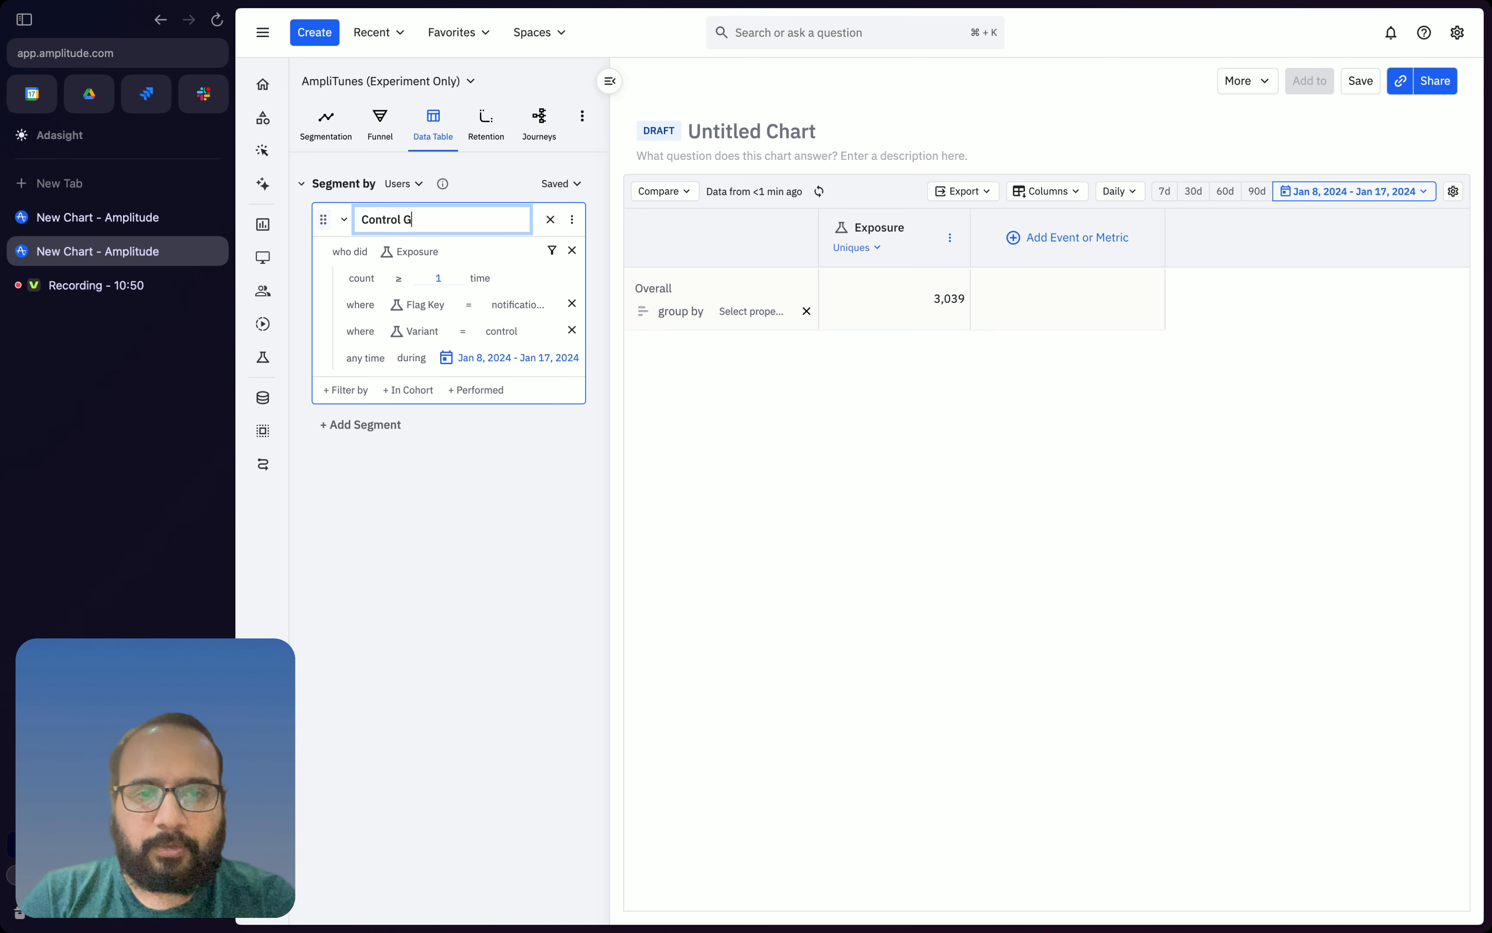
{"action": "type", "text": "roup"}
{"action": "left_click", "coordinate": [492, 491]}
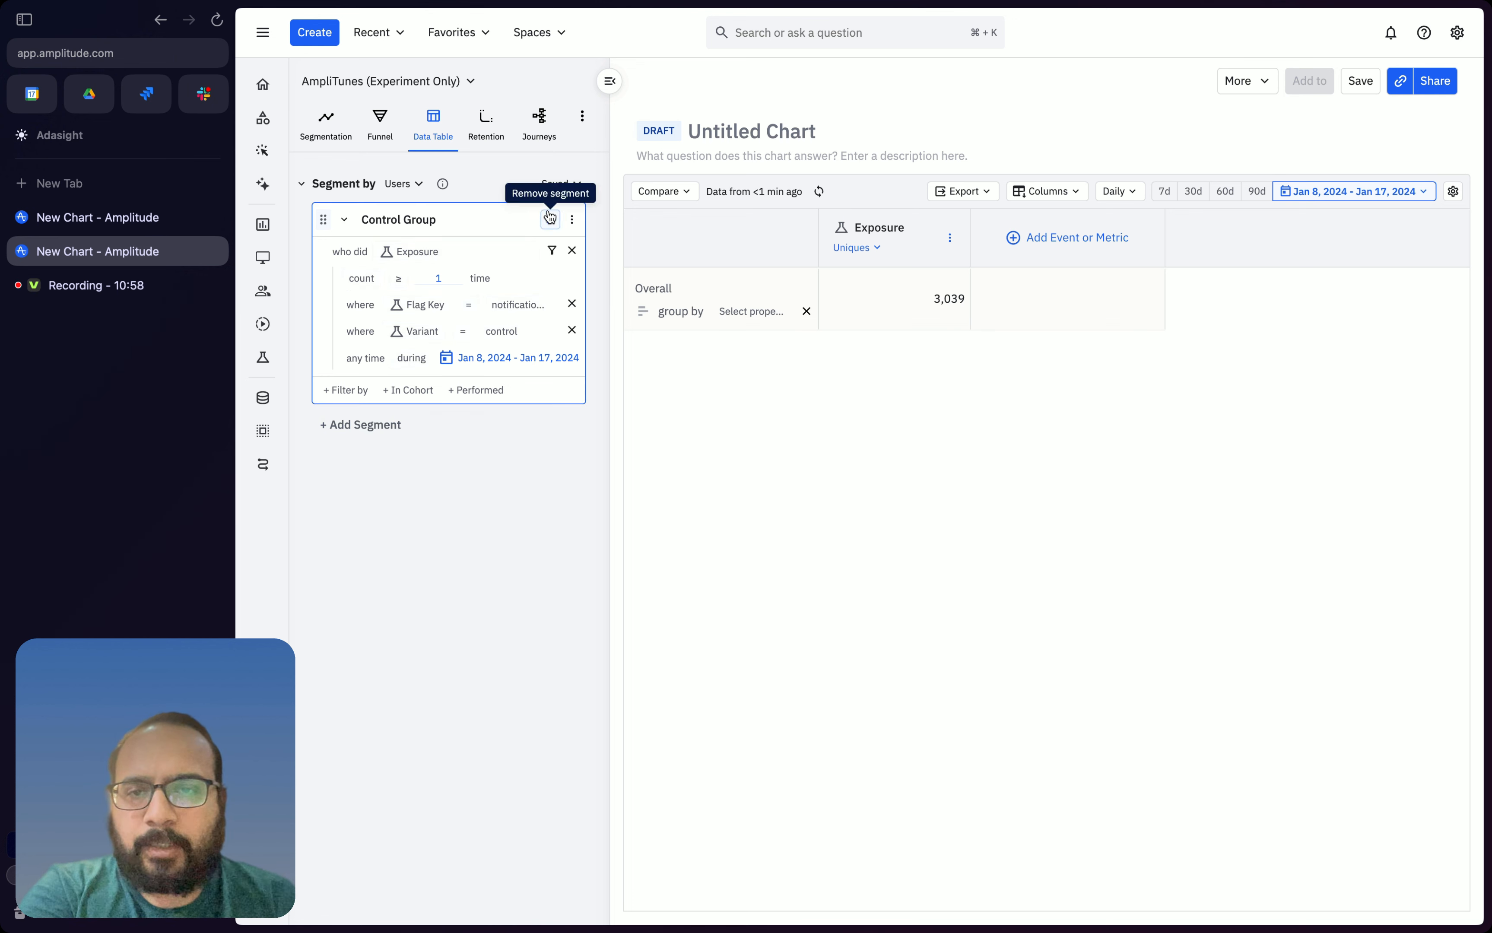
Duplicate the Control Group segment and set the copy's Variant filter to treatment only.
{"action": "left_click", "coordinate": [572, 222]}
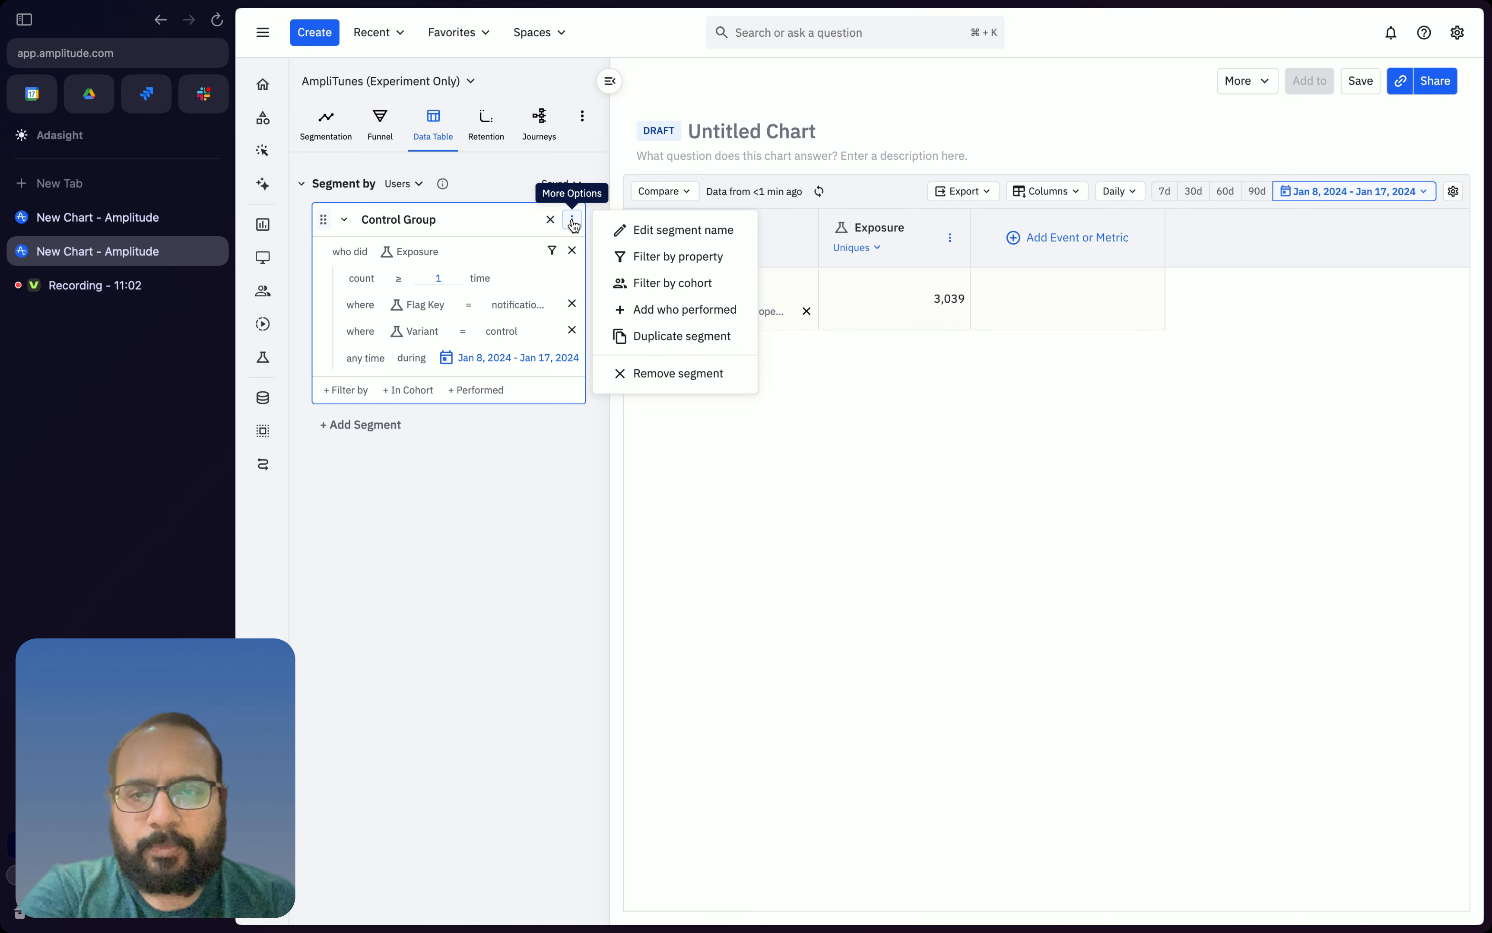
{"action": "left_click", "coordinate": [650, 338]}
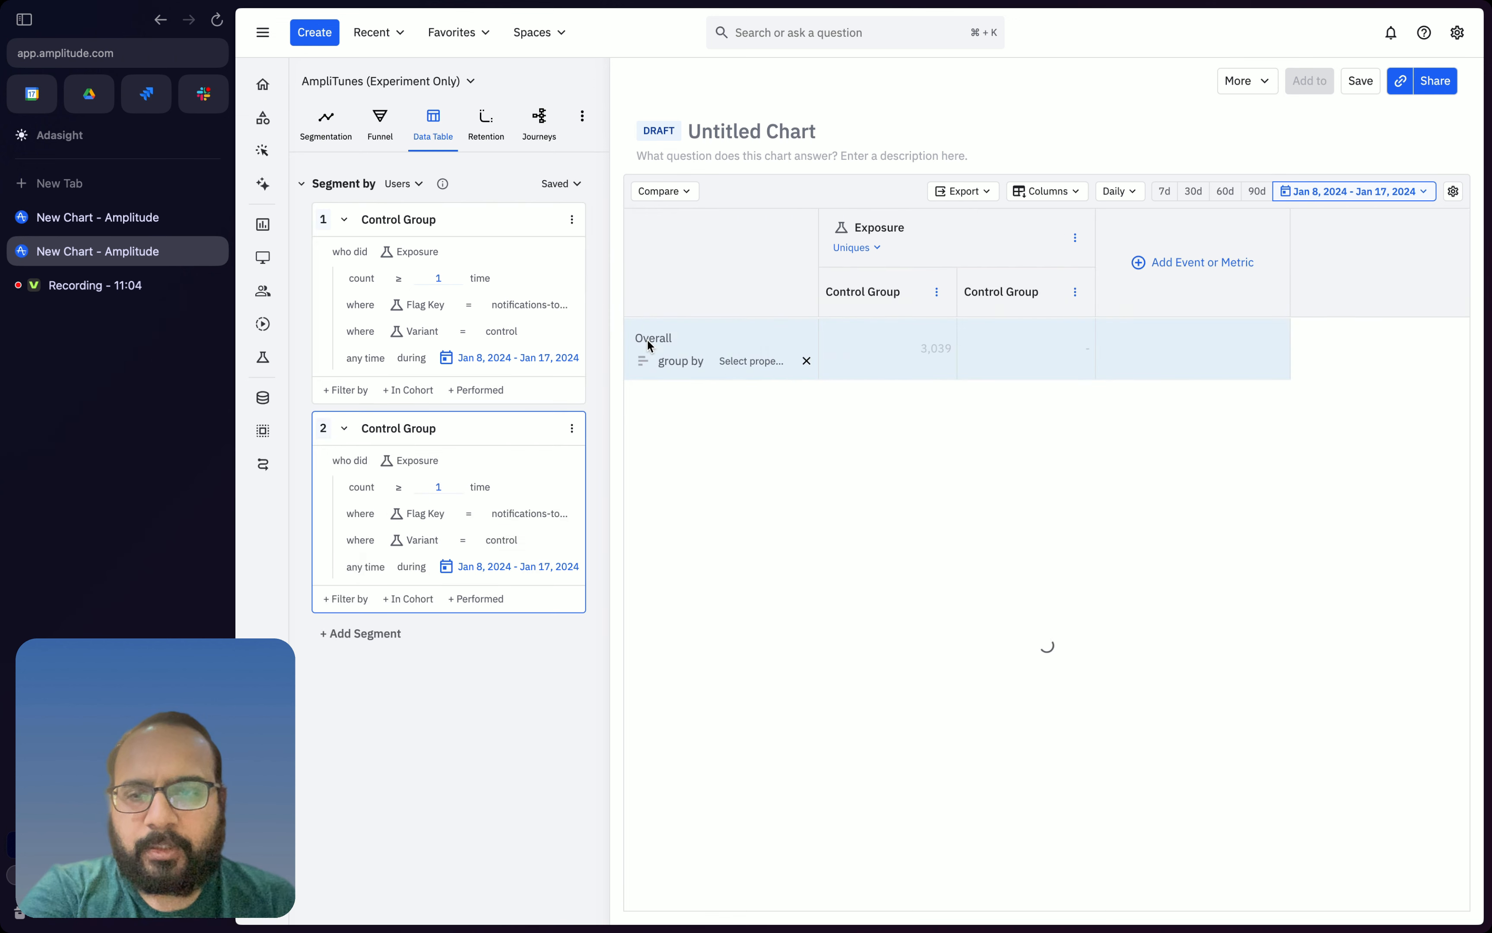
{"action": "left_click", "coordinate": [520, 542]}
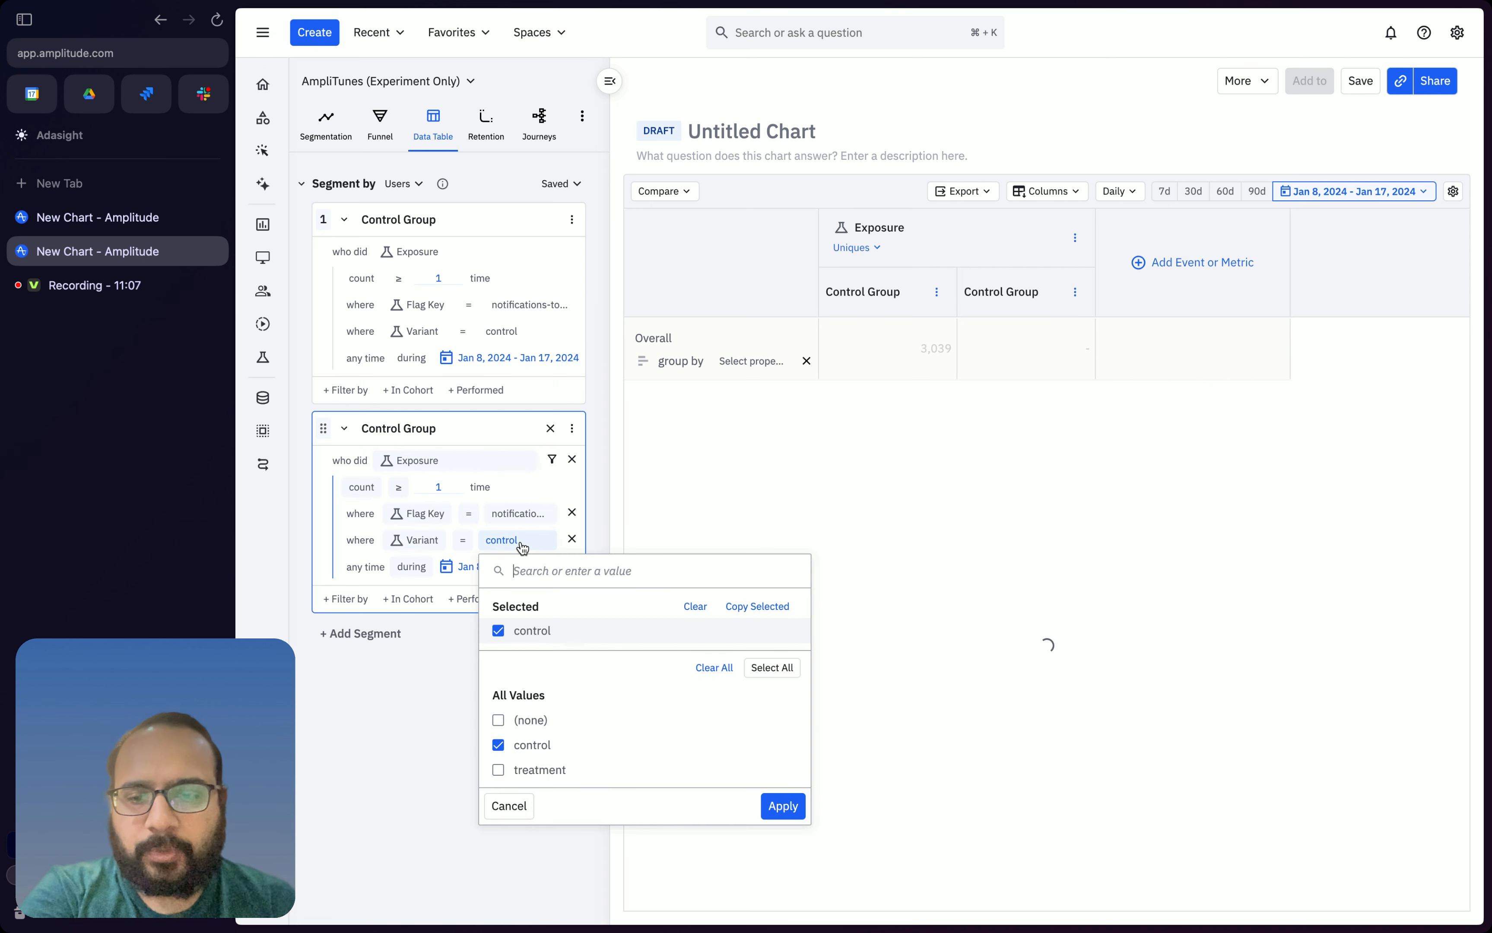
{"action": "left_click", "coordinate": [498, 746]}
{"action": "left_click", "coordinate": [499, 680]}
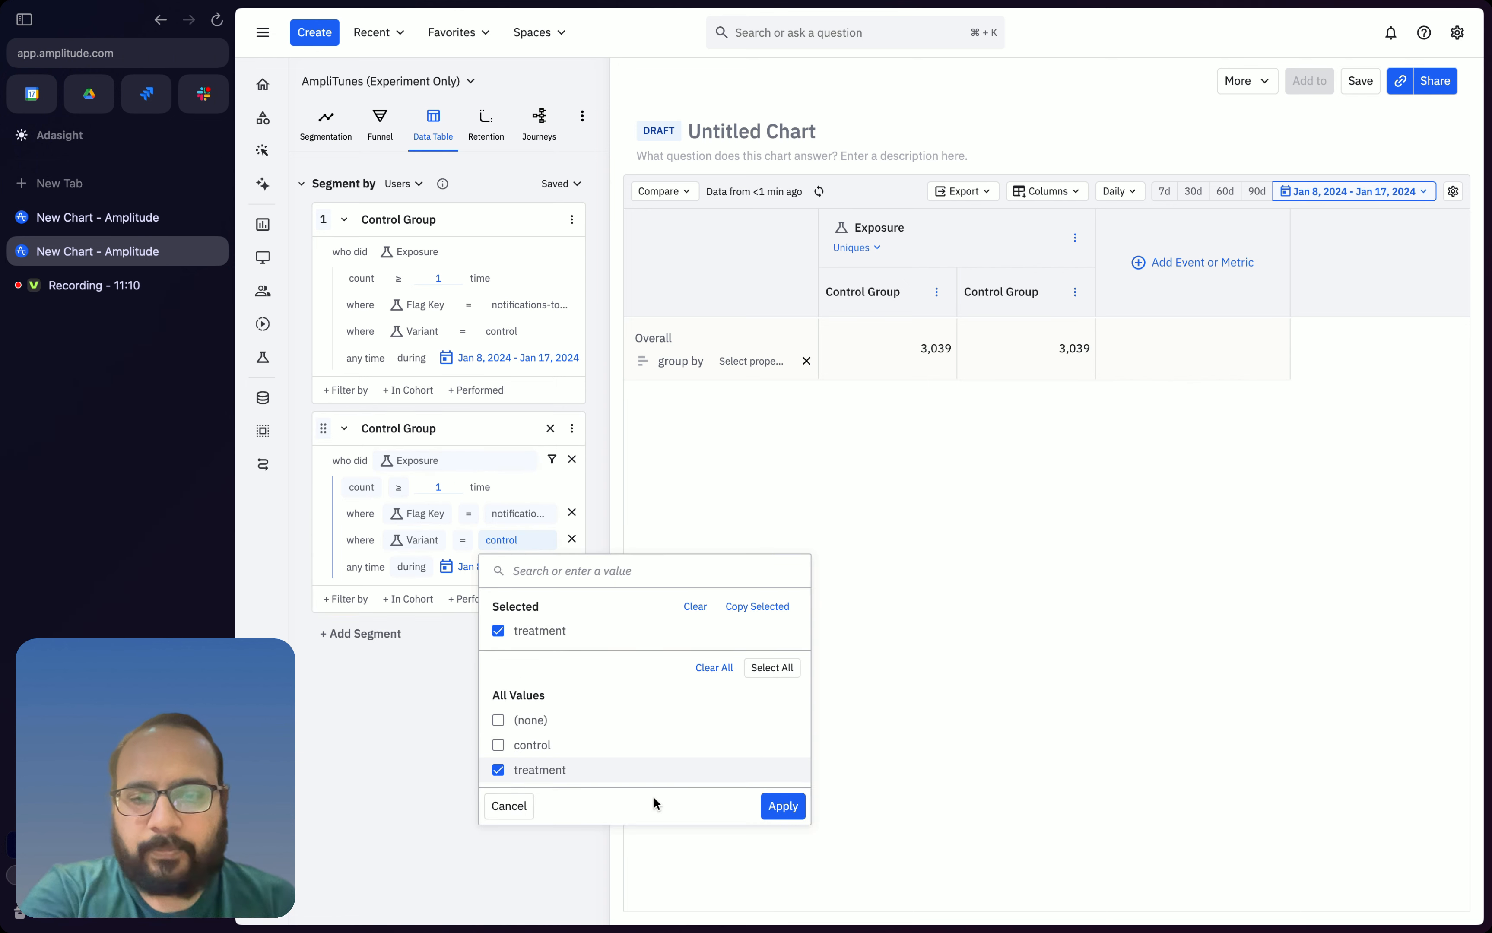
{"action": "left_click", "coordinate": [783, 804]}
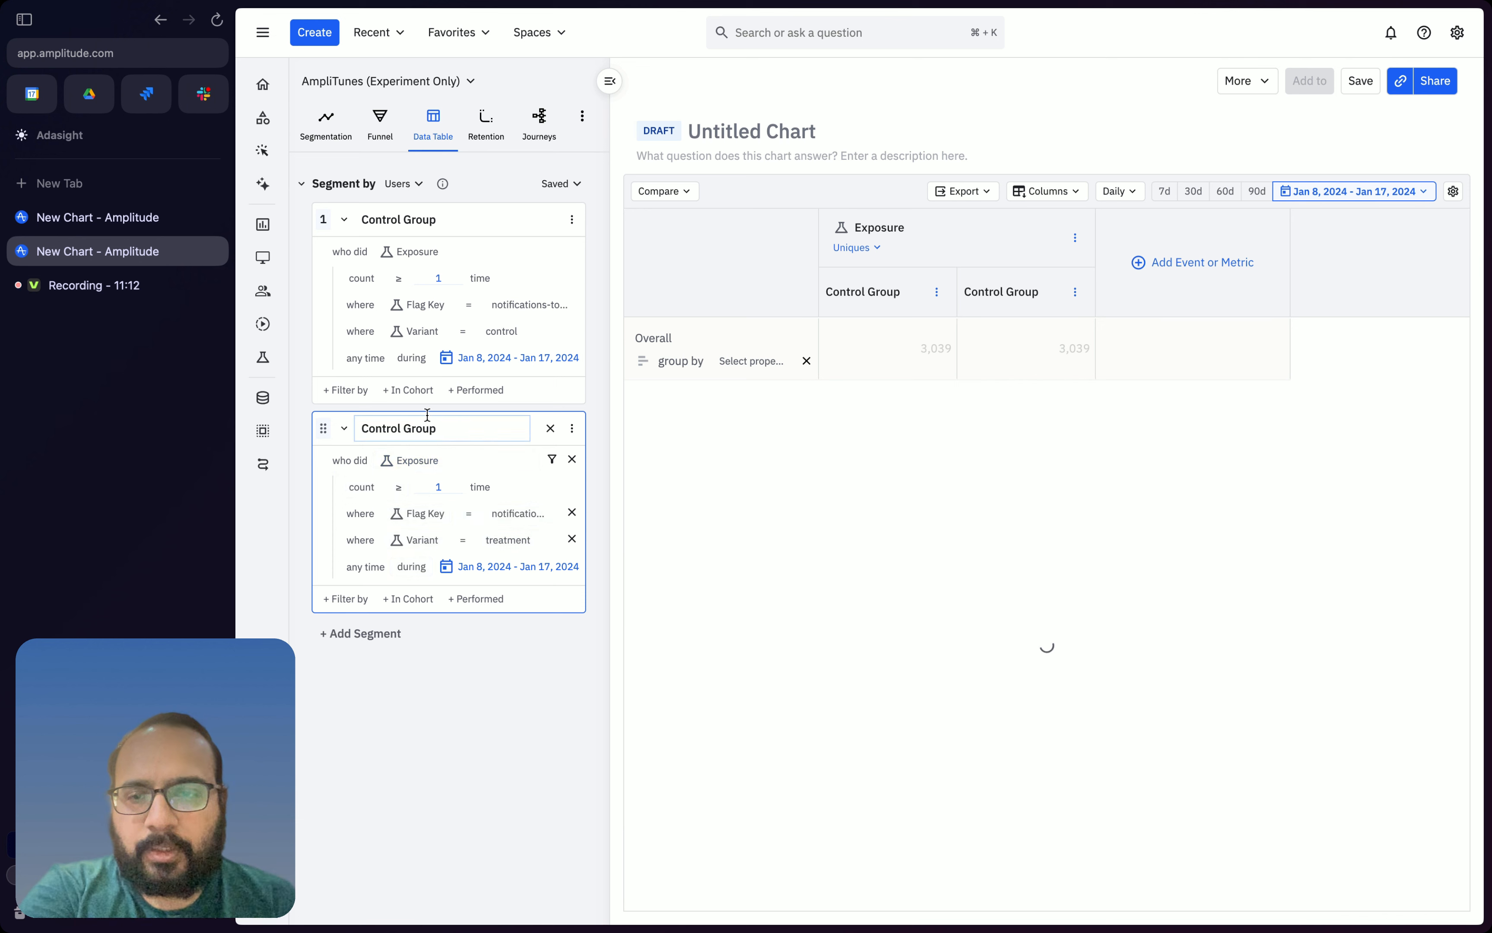
Rename the duplicated segment as Tretment Group.
{"action": "left_click", "coordinate": [401, 429]}
{"action": "left_click", "coordinate": [401, 429]}
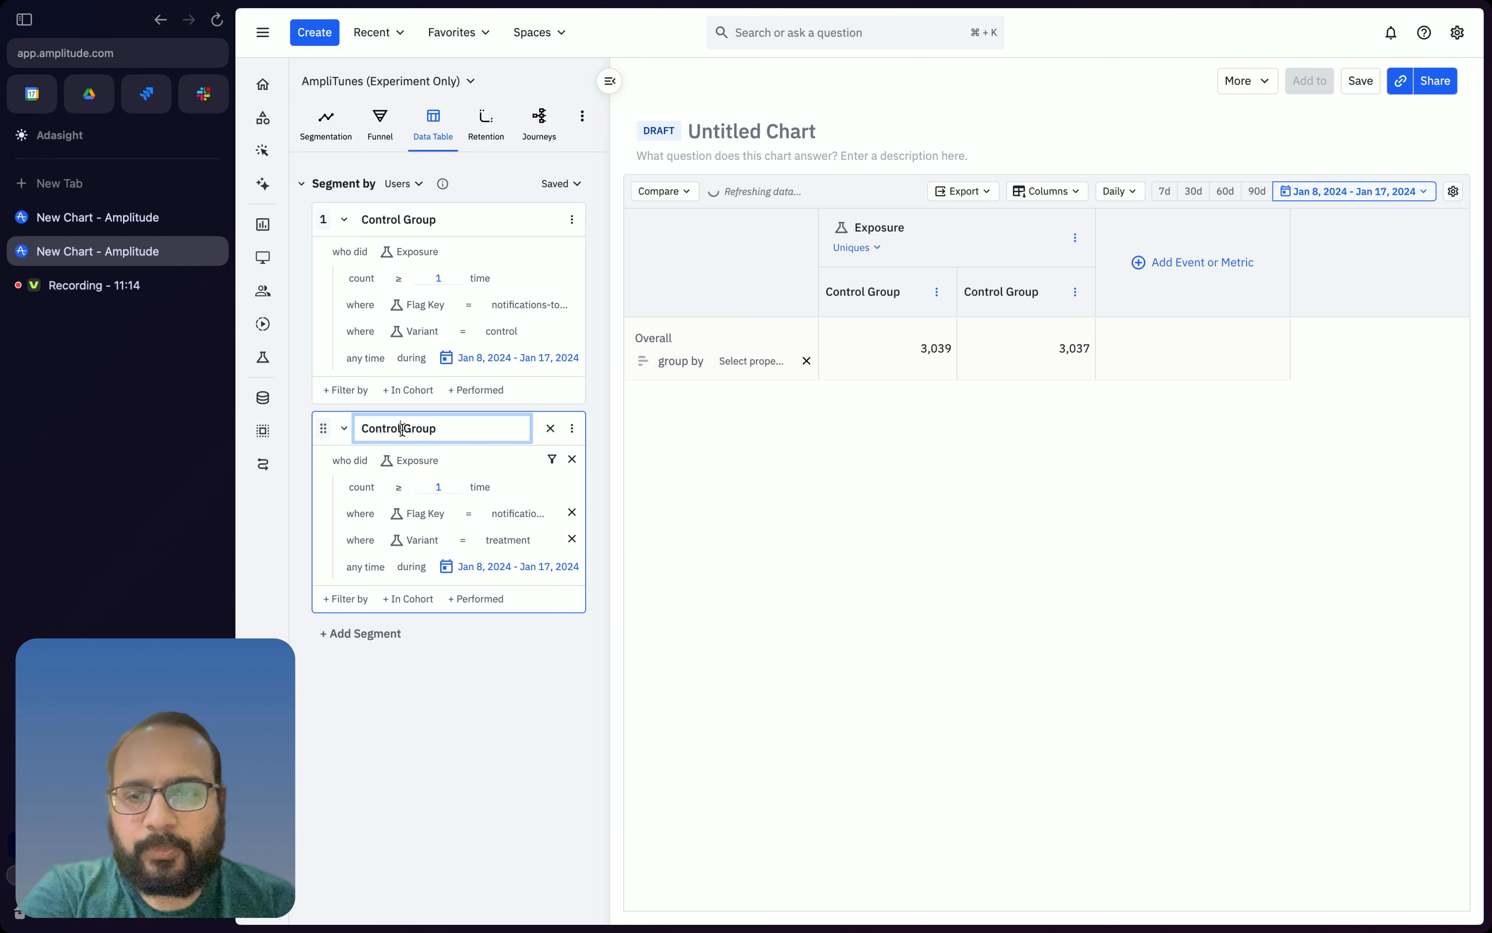
{"action": "key", "text": "shift+Left"}
{"action": "key", "text": "shift+Left"}
{"action": "key", "text": "shift+Left"}
{"action": "key", "text": "shift+Left"}
{"action": "key", "text": "shift+Left"}
{"action": "key", "text": "shift+Left"}
{"action": "key", "text": "shift+Left"}
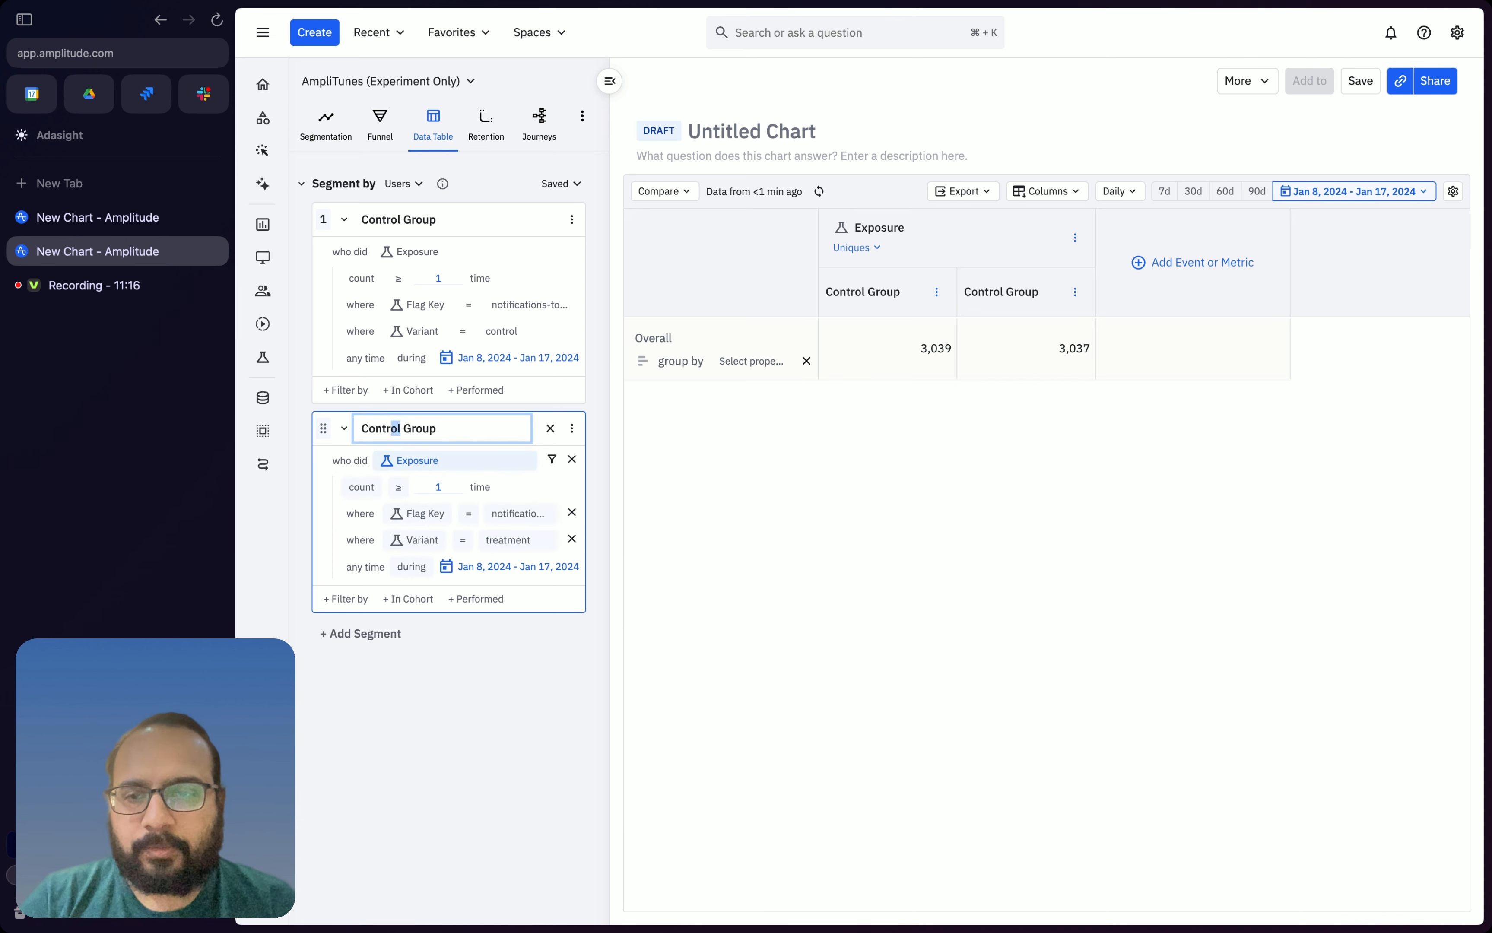
{"action": "type", "text": "Tretment"}
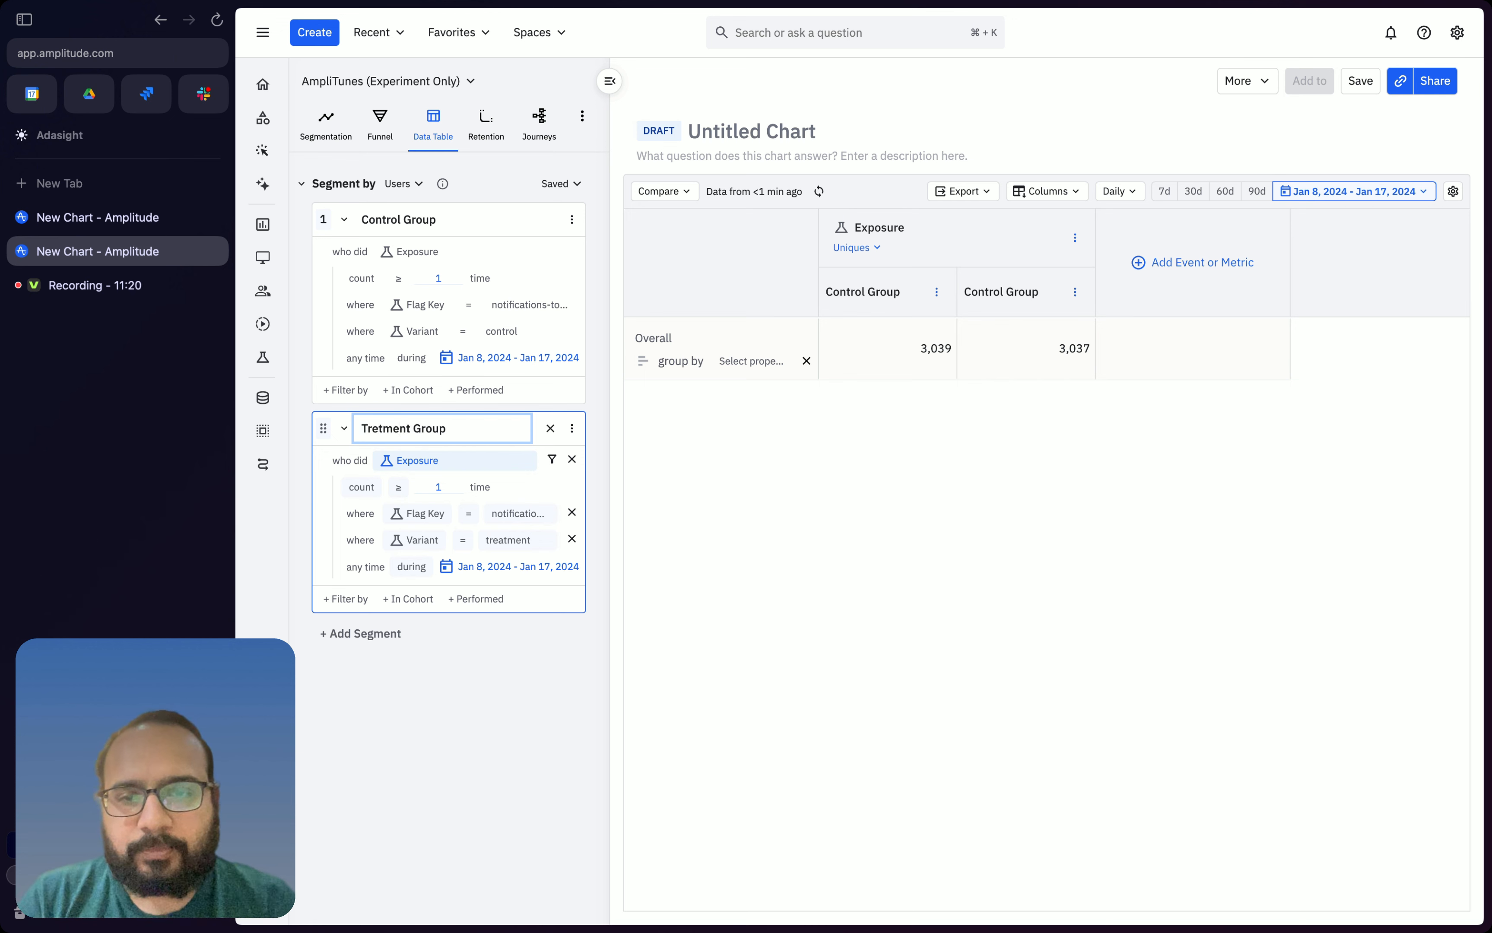
{"action": "left_click", "coordinate": [527, 701]}
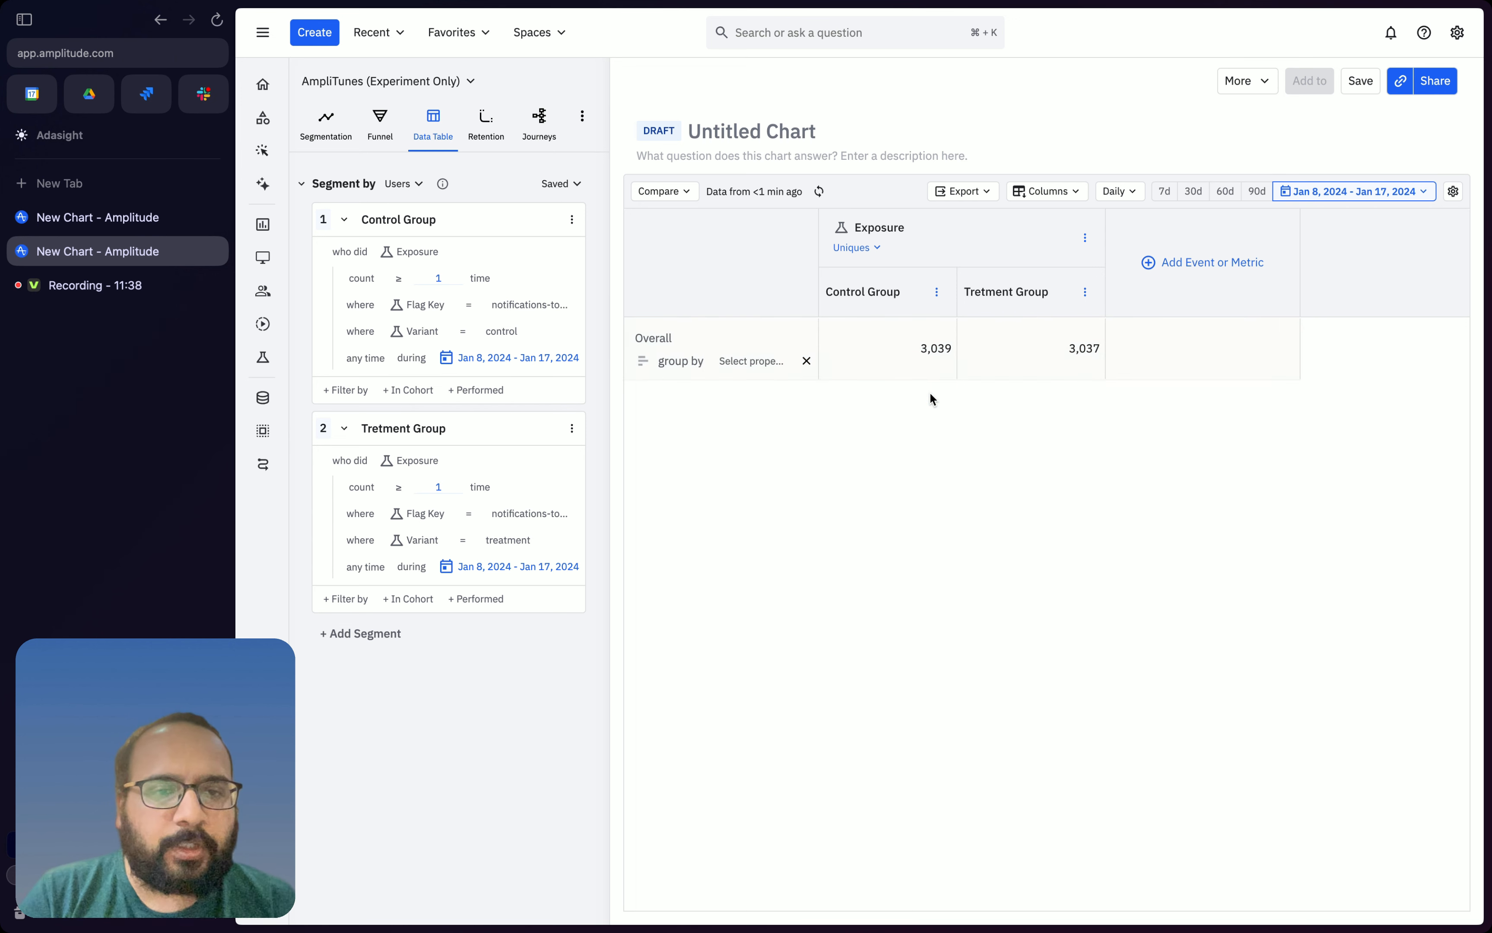
Add the Purchase Ticket event to the data table beside the Exposure event.
{"action": "left_click", "coordinate": [1158, 270]}
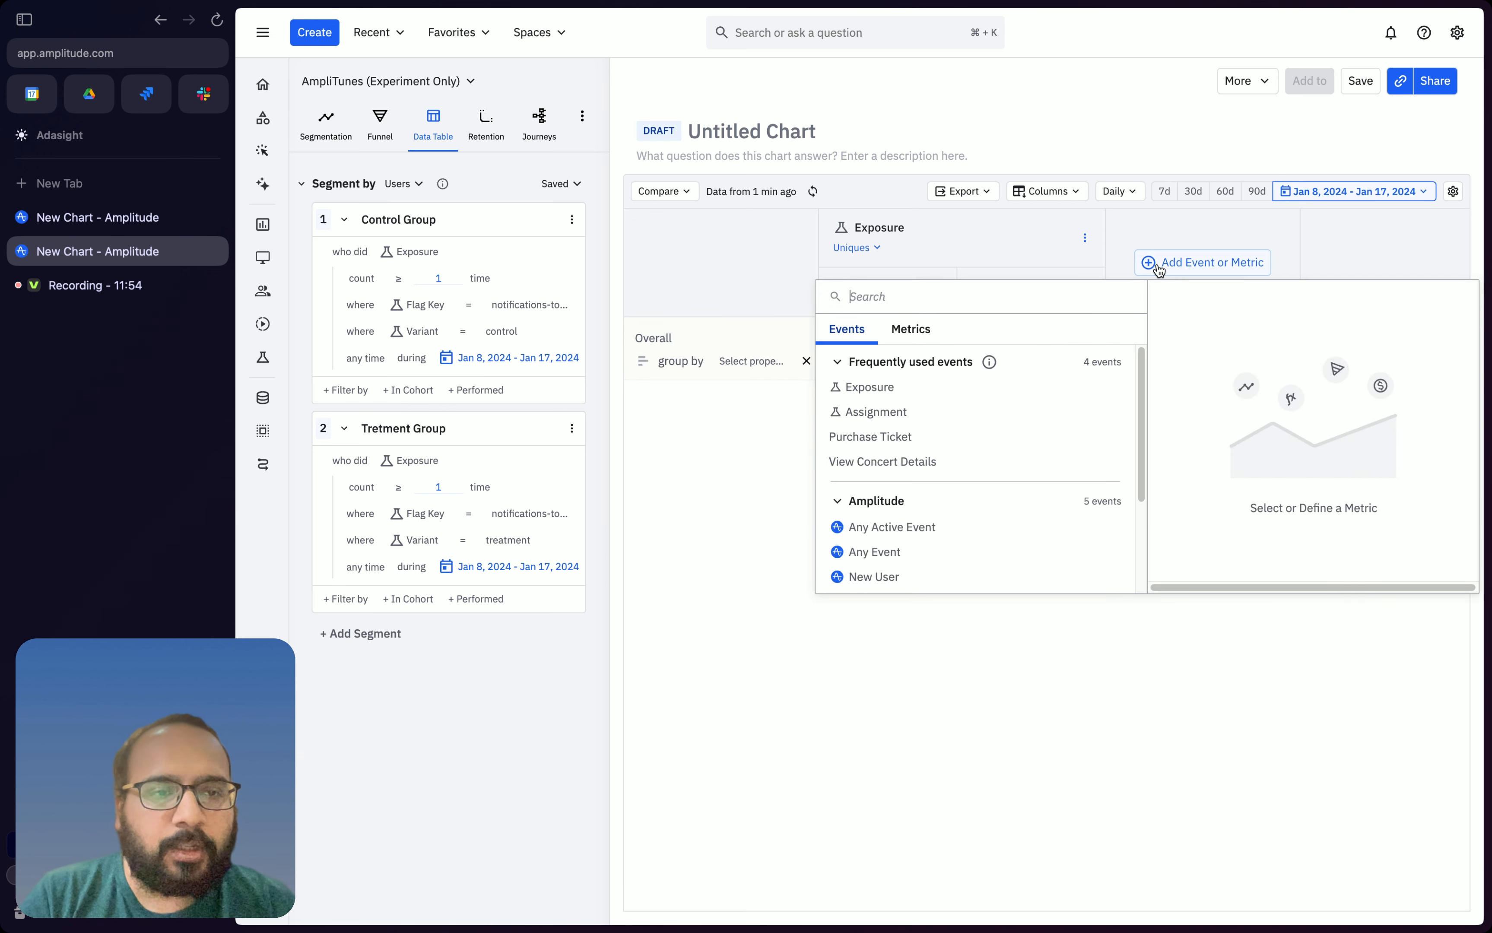
{"action": "left_click", "coordinate": [883, 439]}
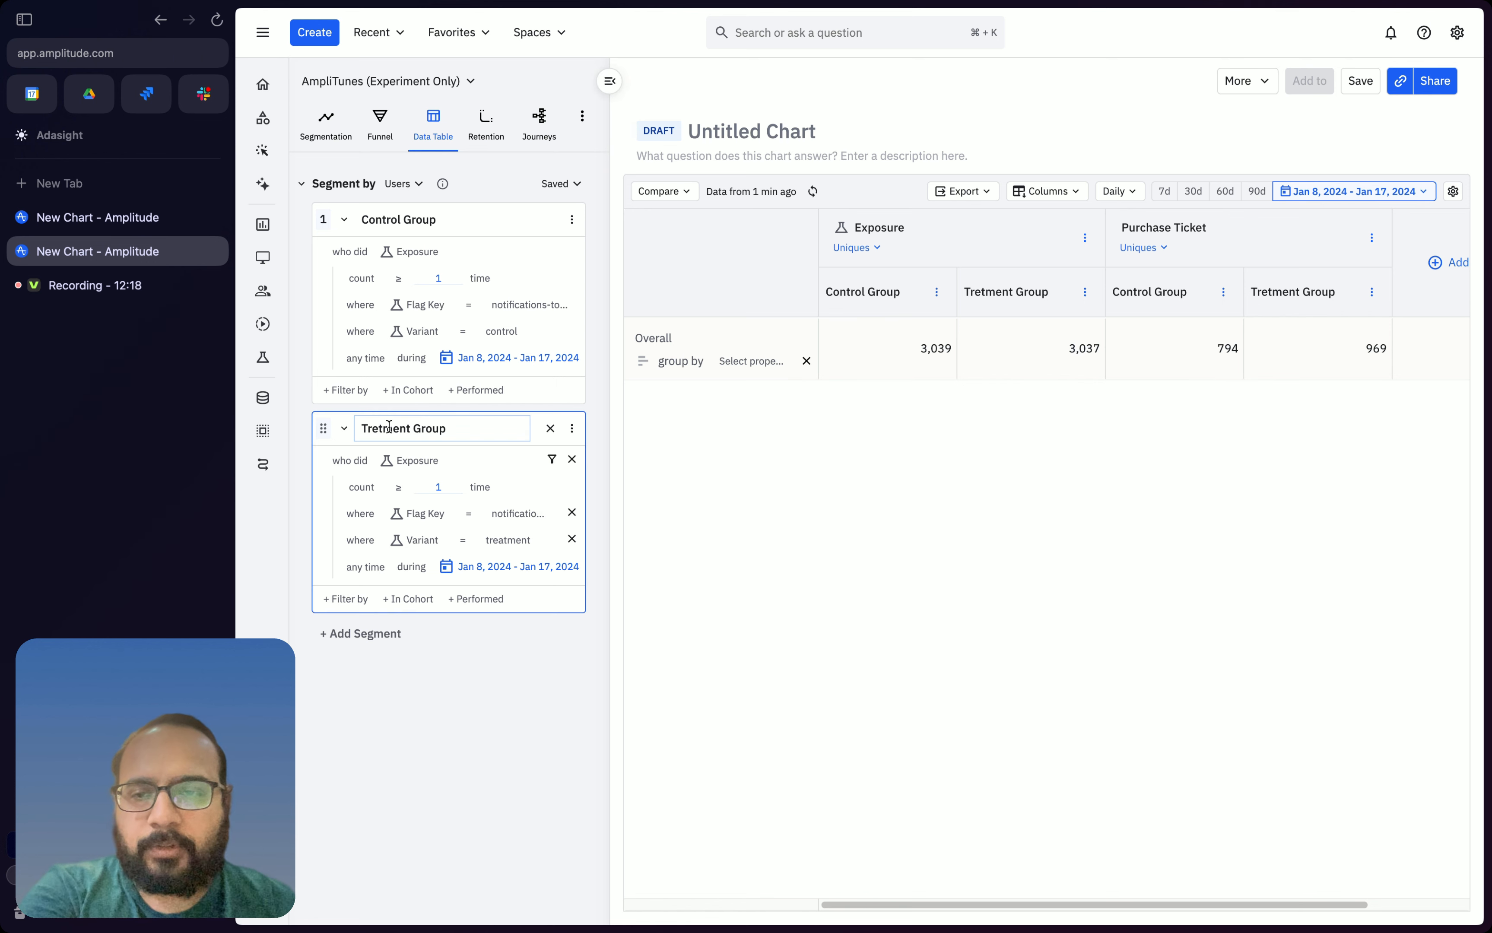
Correct the spelling of the second segment's name to Treatment Group.
{"action": "left_click", "coordinate": [376, 427]}
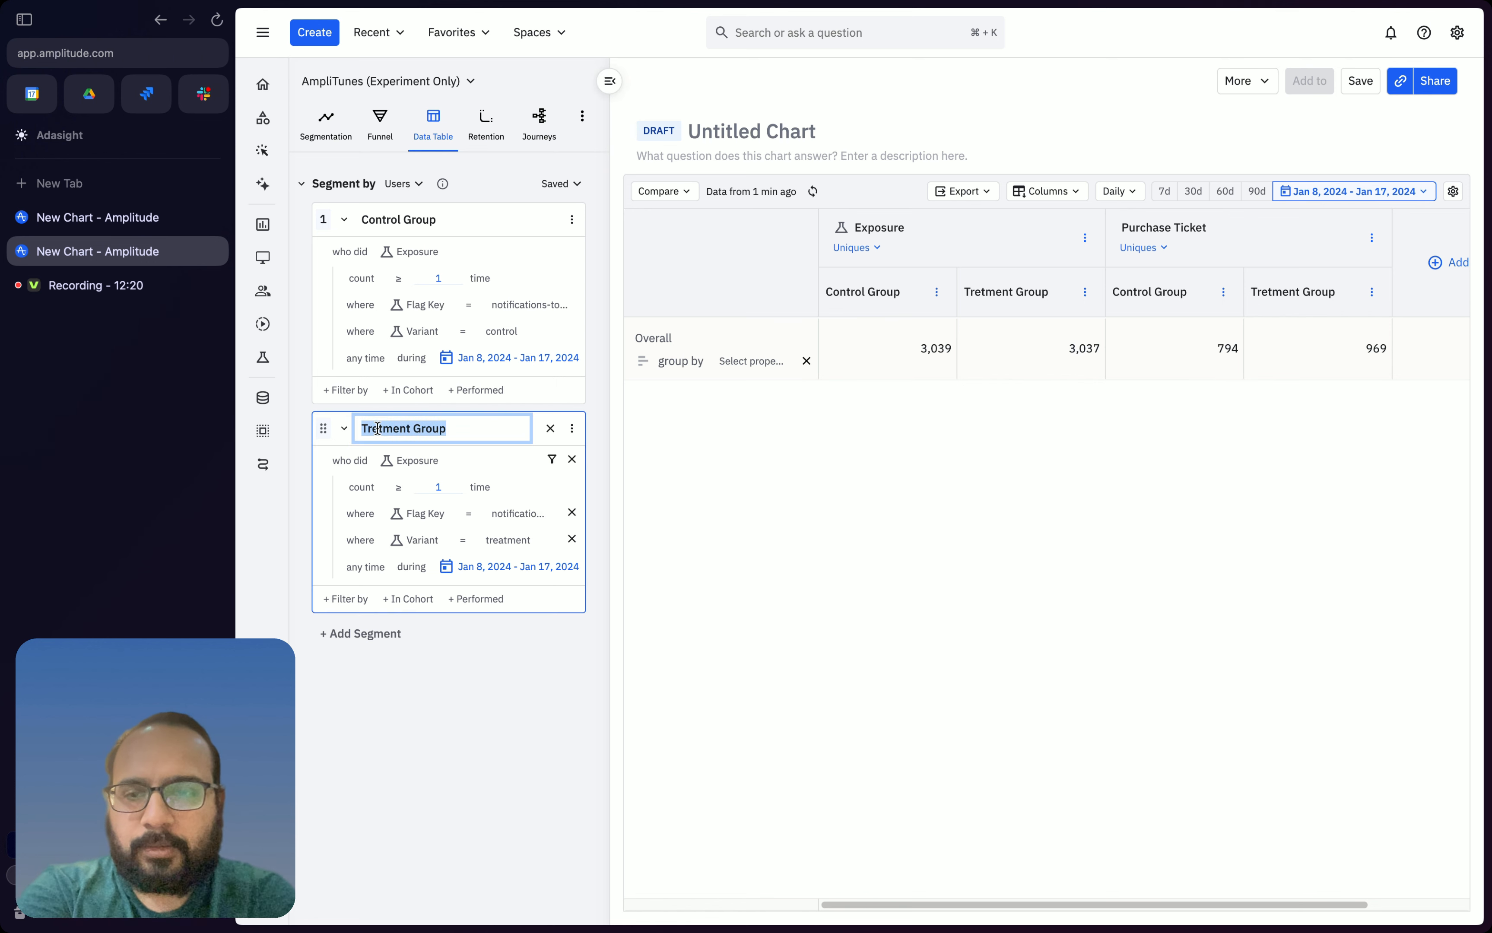
{"action": "left_click", "coordinate": [377, 428]}
{"action": "type", "text": "a"}
{"action": "key", "text": "Return"}
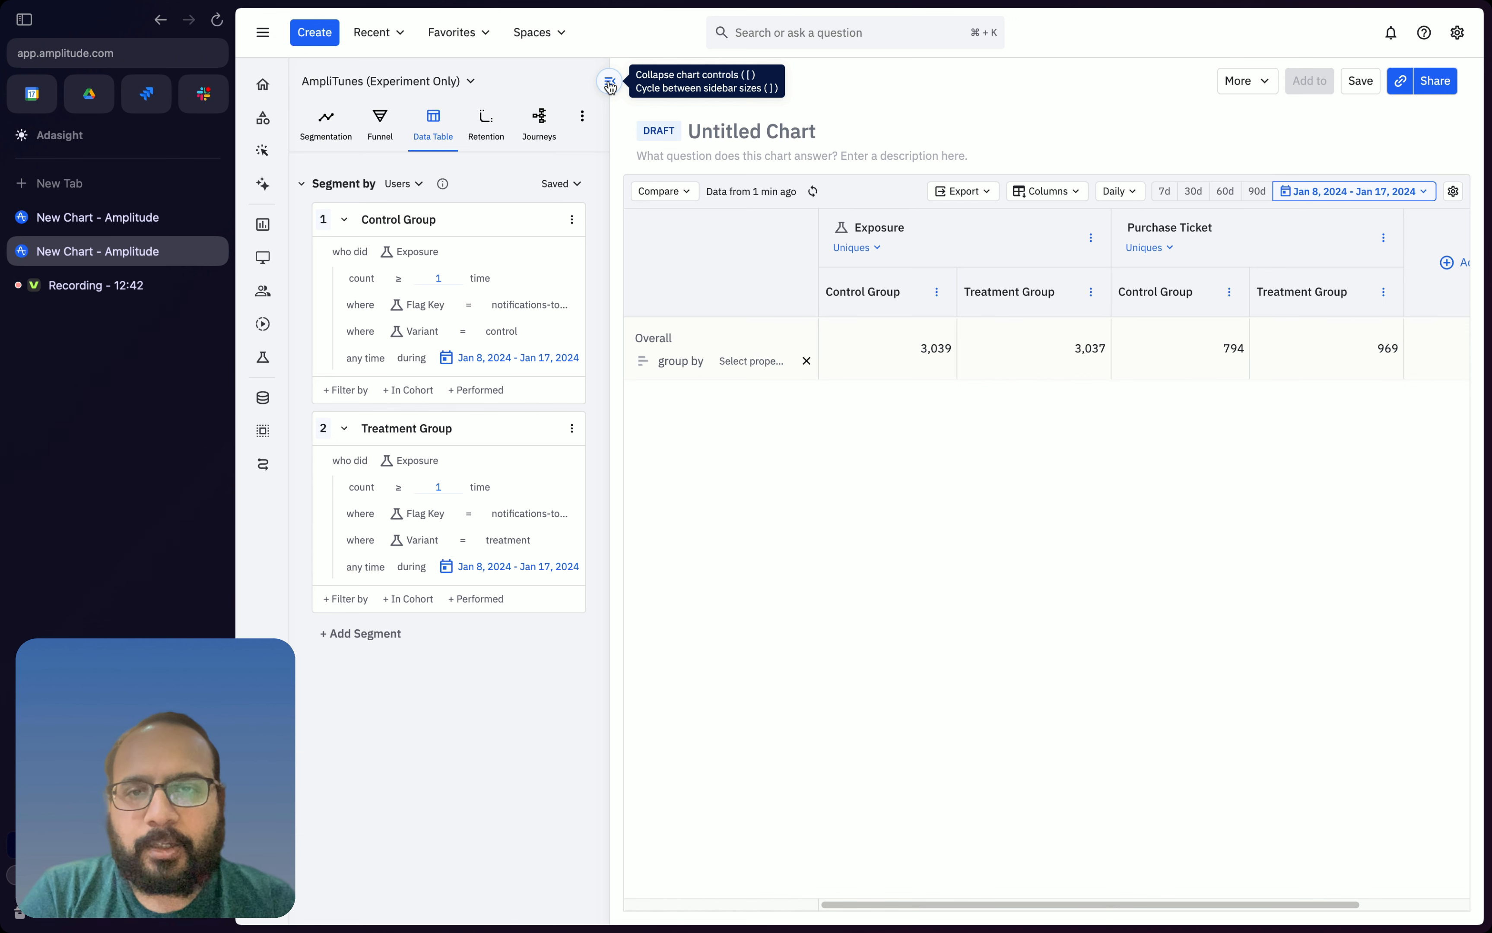
Collapse the chart controls and define a new metric for the data table with Formula as its metric type.
{"action": "left_click", "coordinate": [610, 83]}
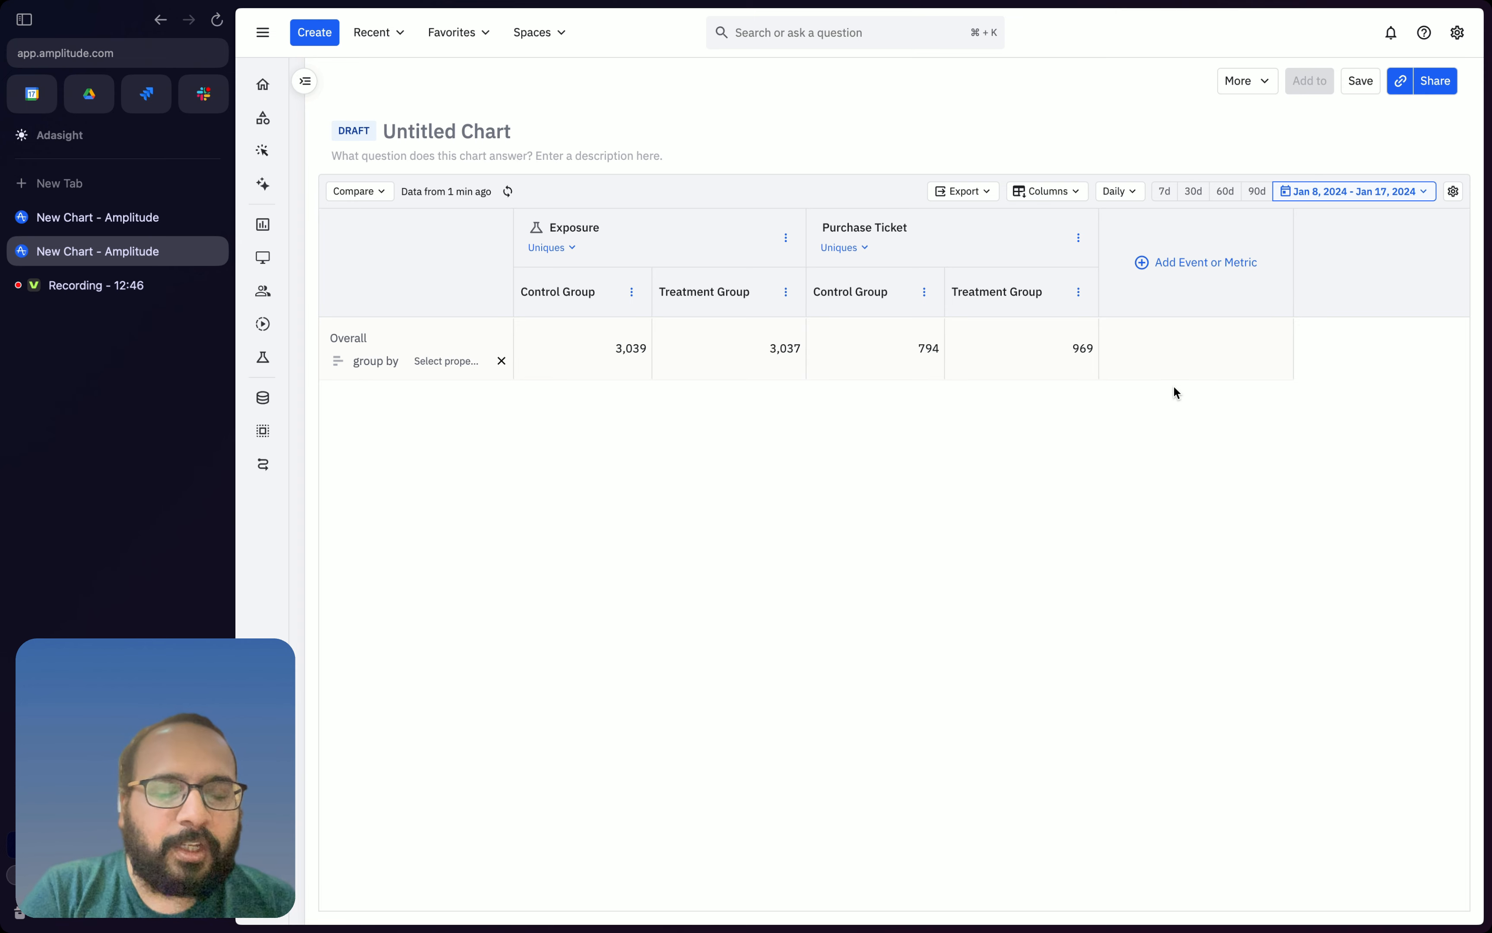
{"action": "left_click", "coordinate": [1149, 268]}
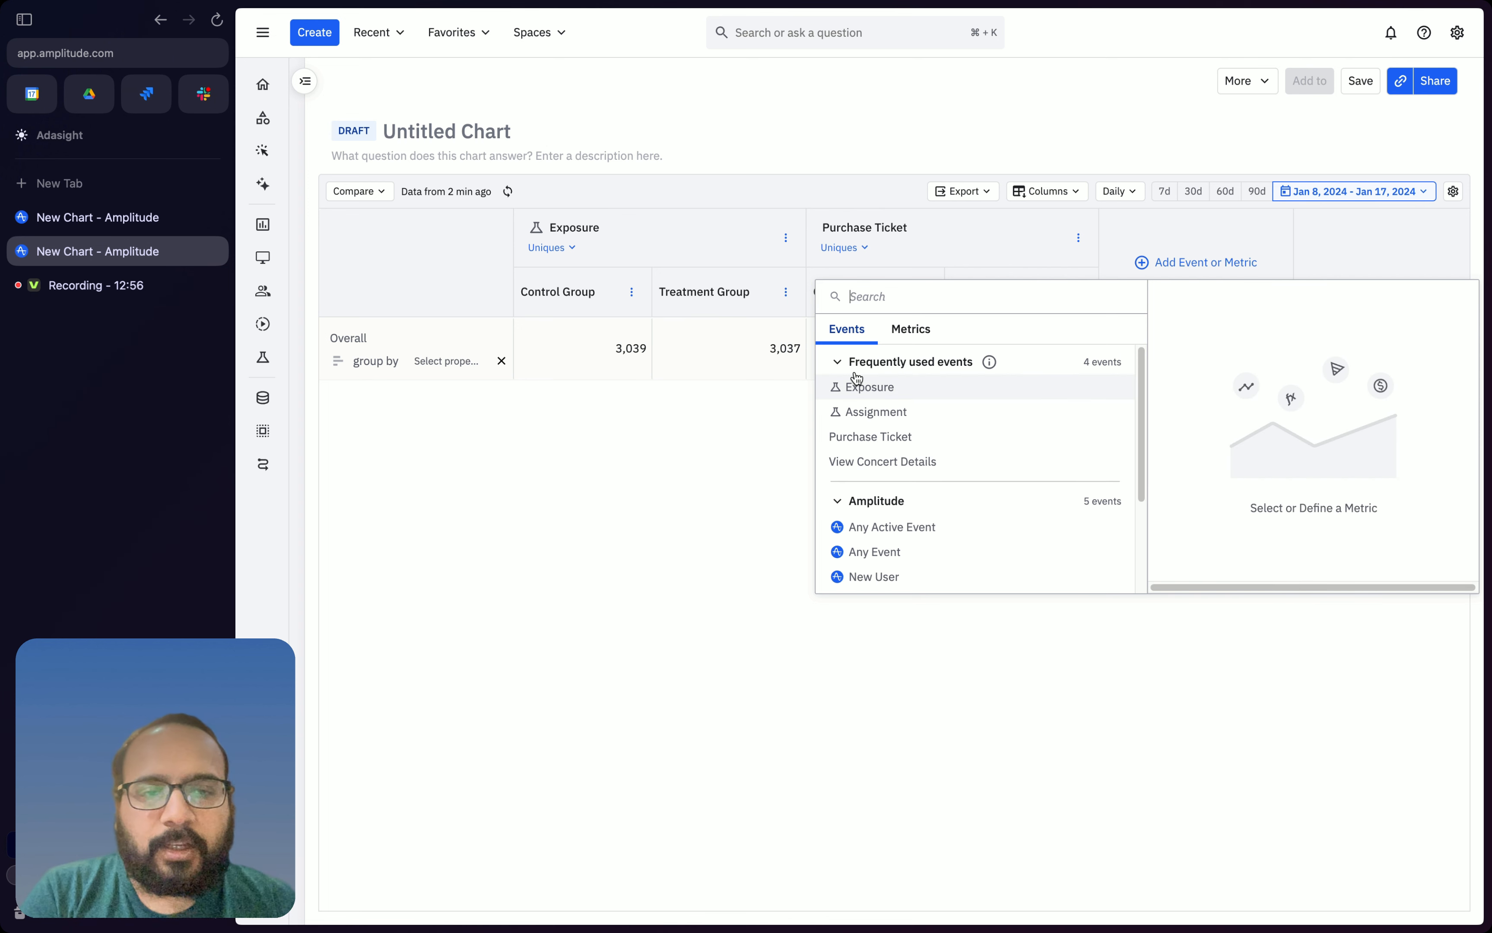
{"action": "left_click", "coordinate": [906, 333]}
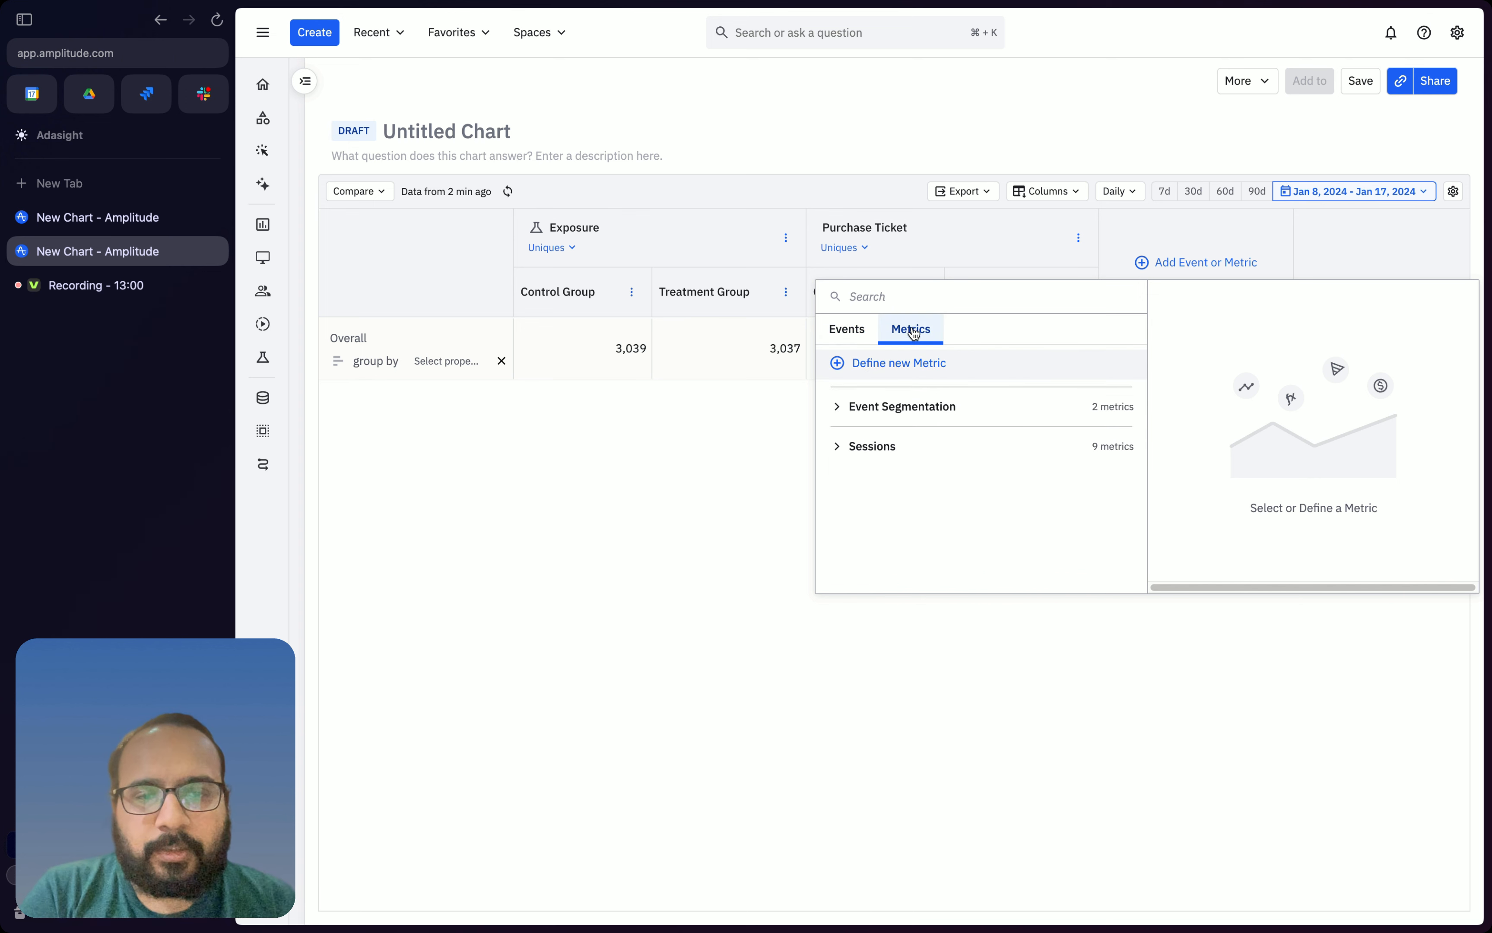
{"action": "left_click", "coordinate": [891, 368]}
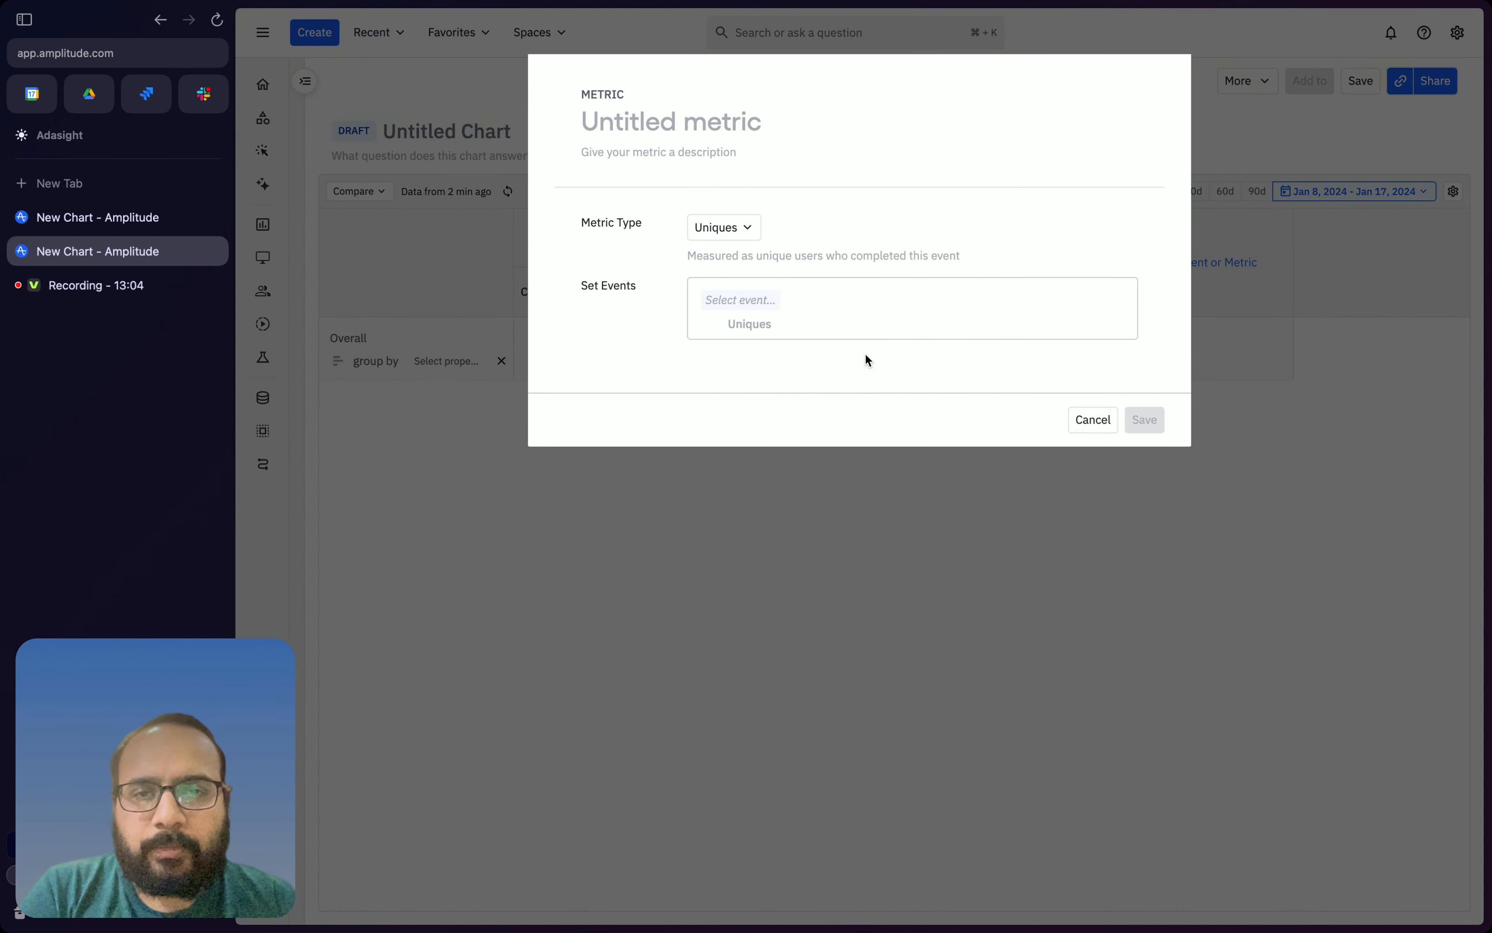
{"action": "left_click", "coordinate": [733, 231]}
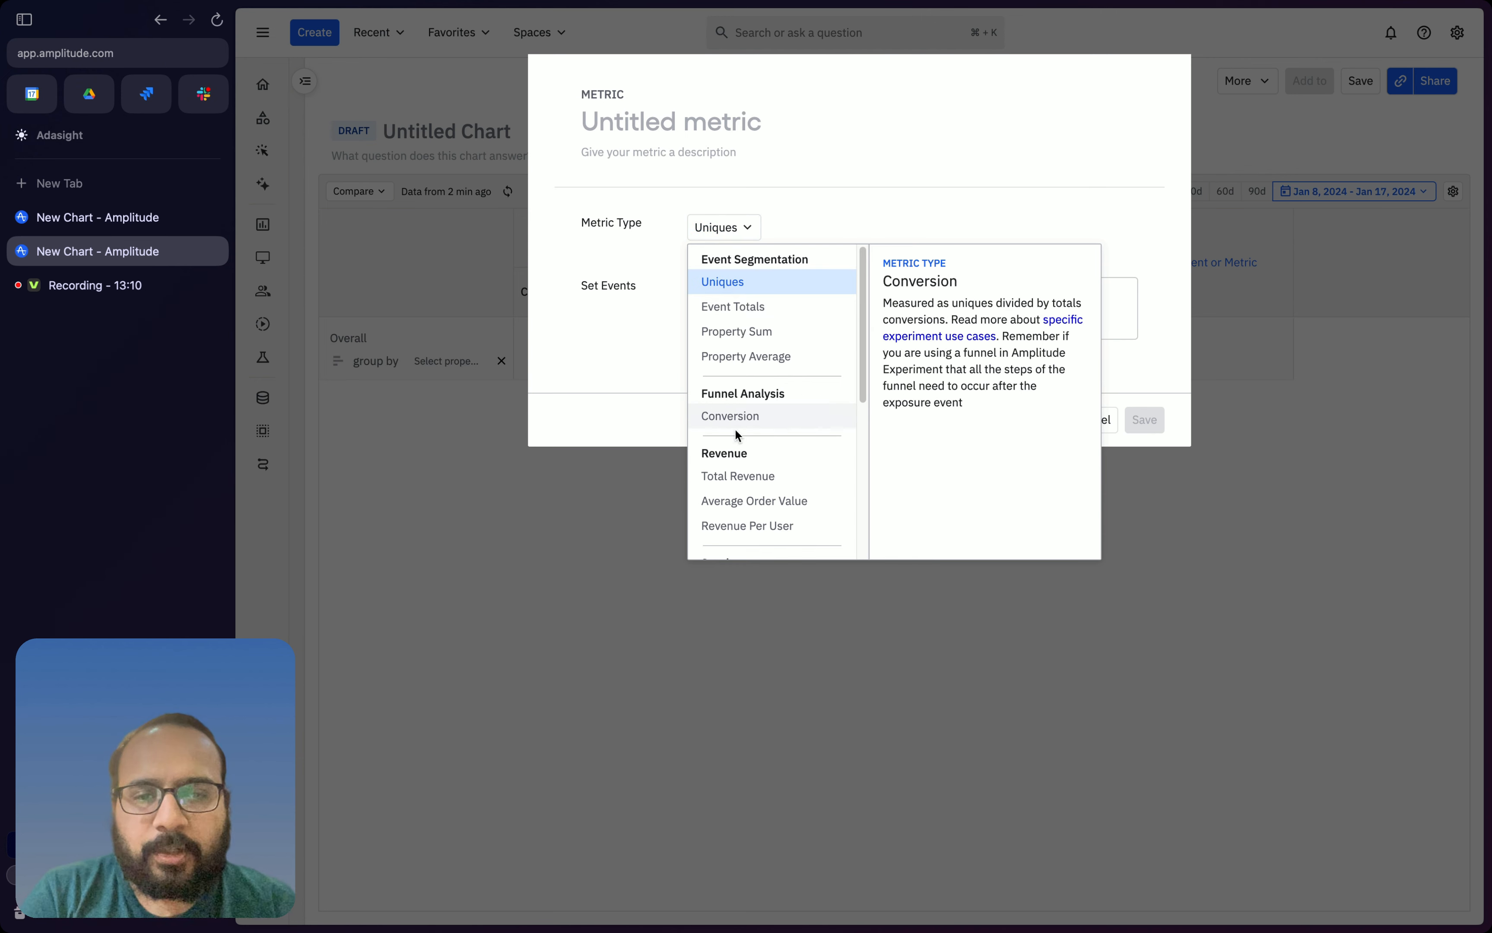
{"action": "scroll", "coordinate": [736, 488], "scroll_direction": "down", "scroll_amount": 5}
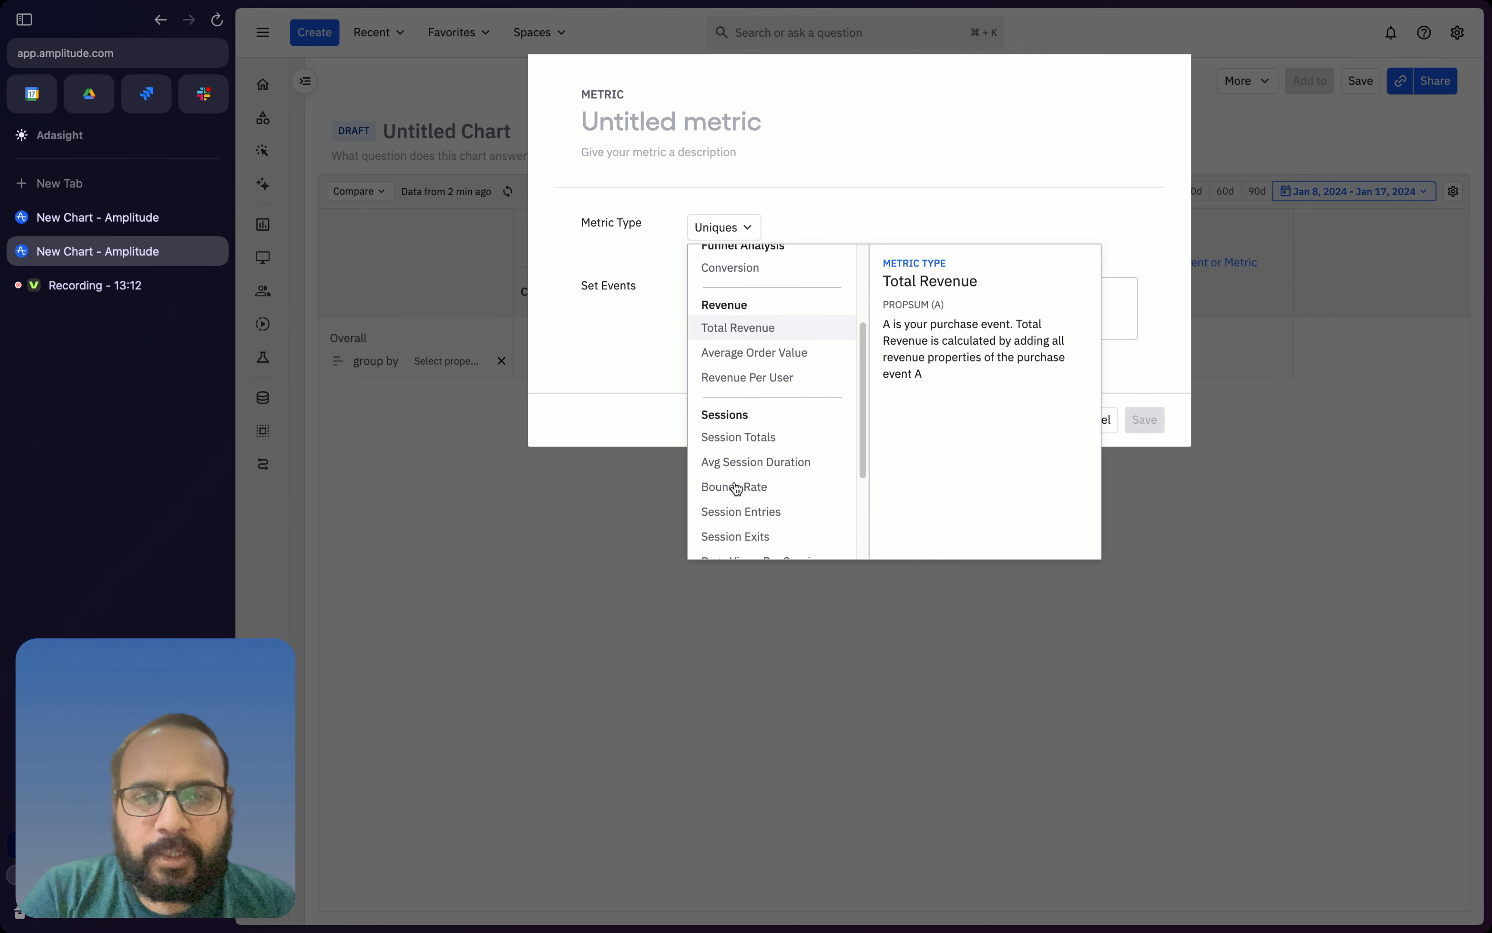
{"action": "scroll", "coordinate": [737, 488], "scroll_direction": "down", "scroll_amount": 3}
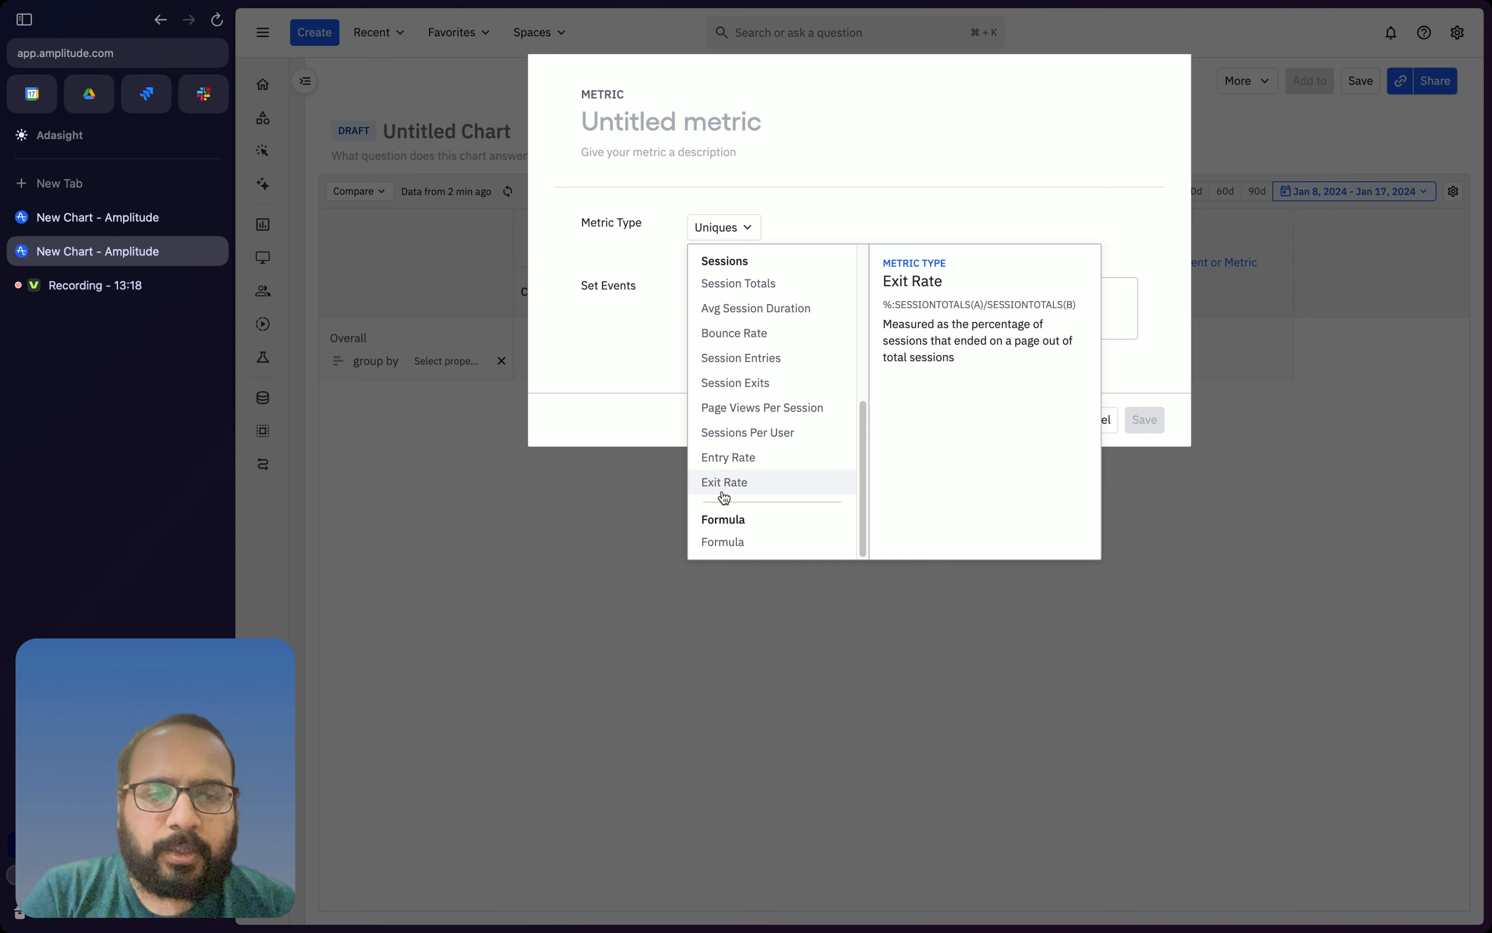
{"action": "left_click", "coordinate": [723, 543]}
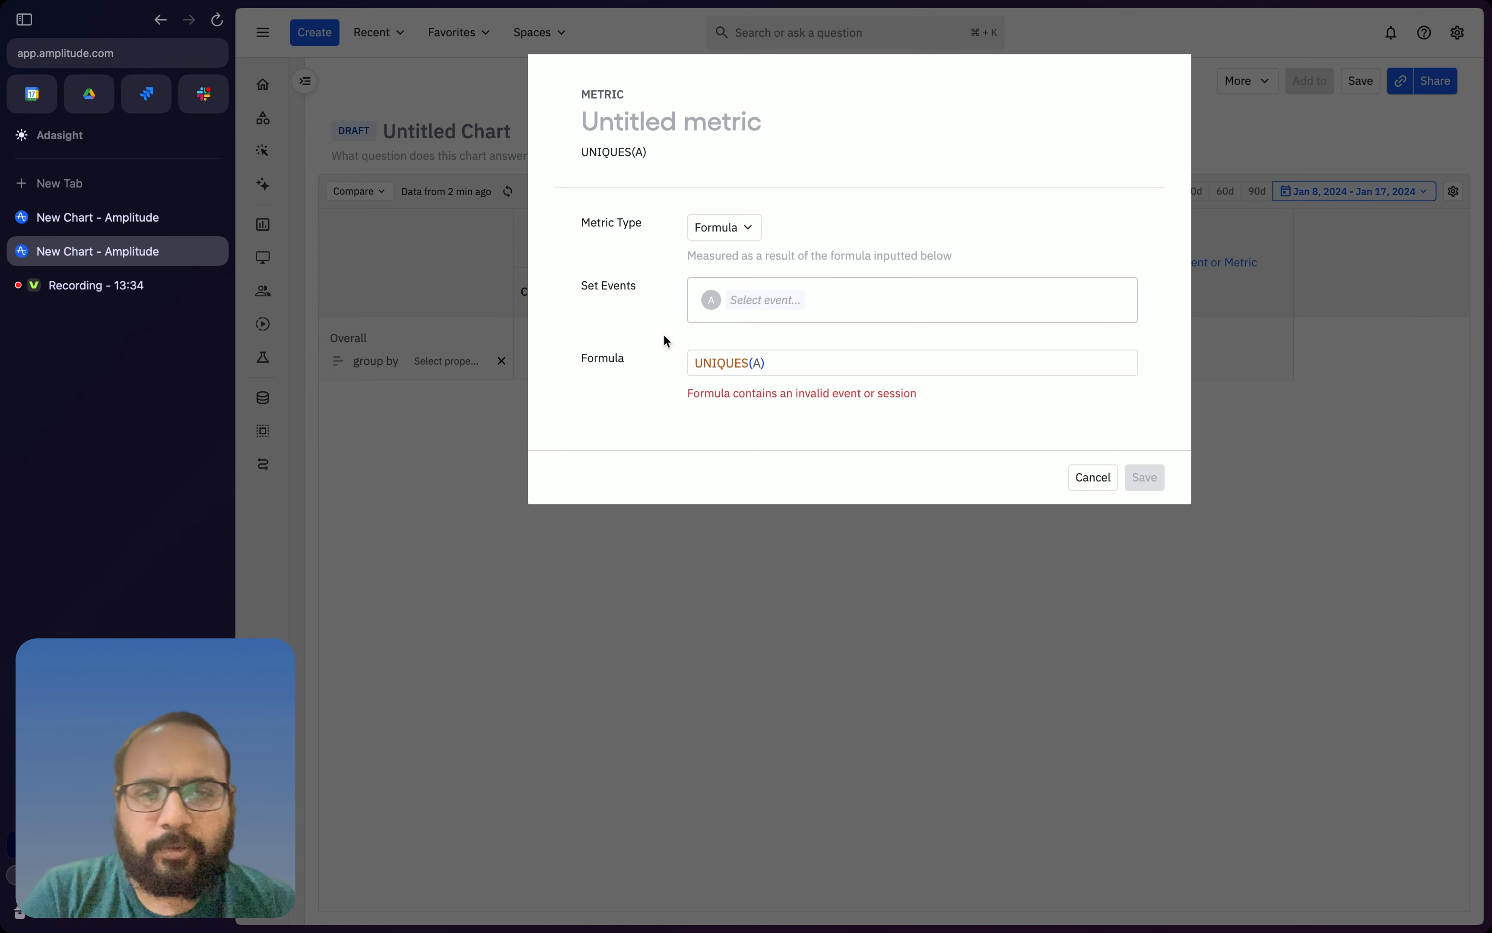
Set the metric's event A to Purchase Ticket and event B to Exposure.
{"action": "left_click", "coordinate": [774, 306]}
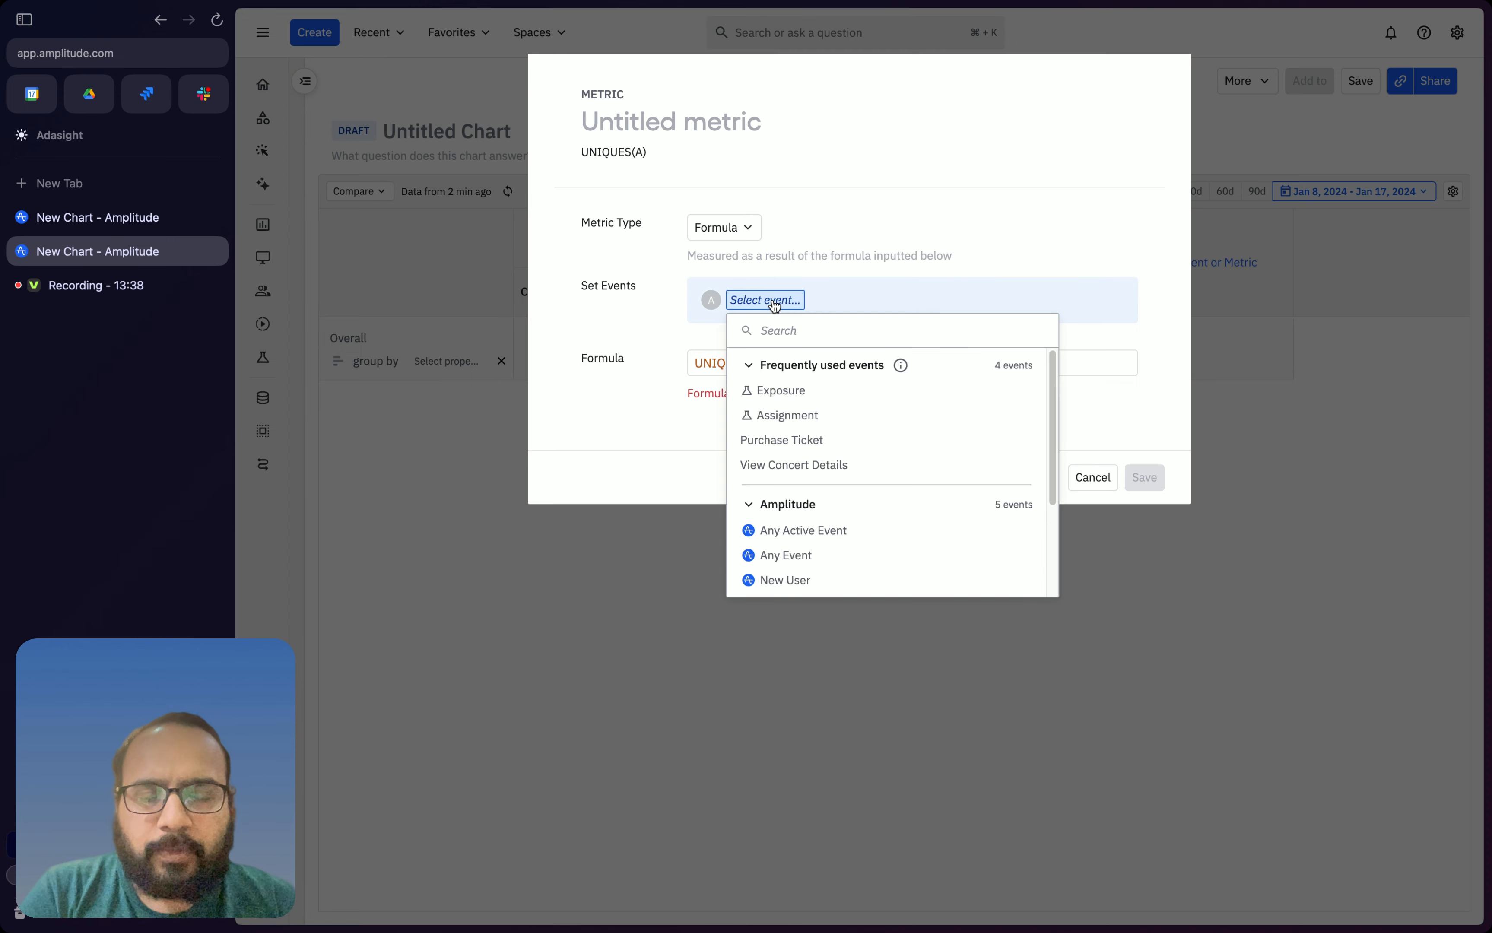
{"action": "mouse_move", "coordinate": [792, 438]}
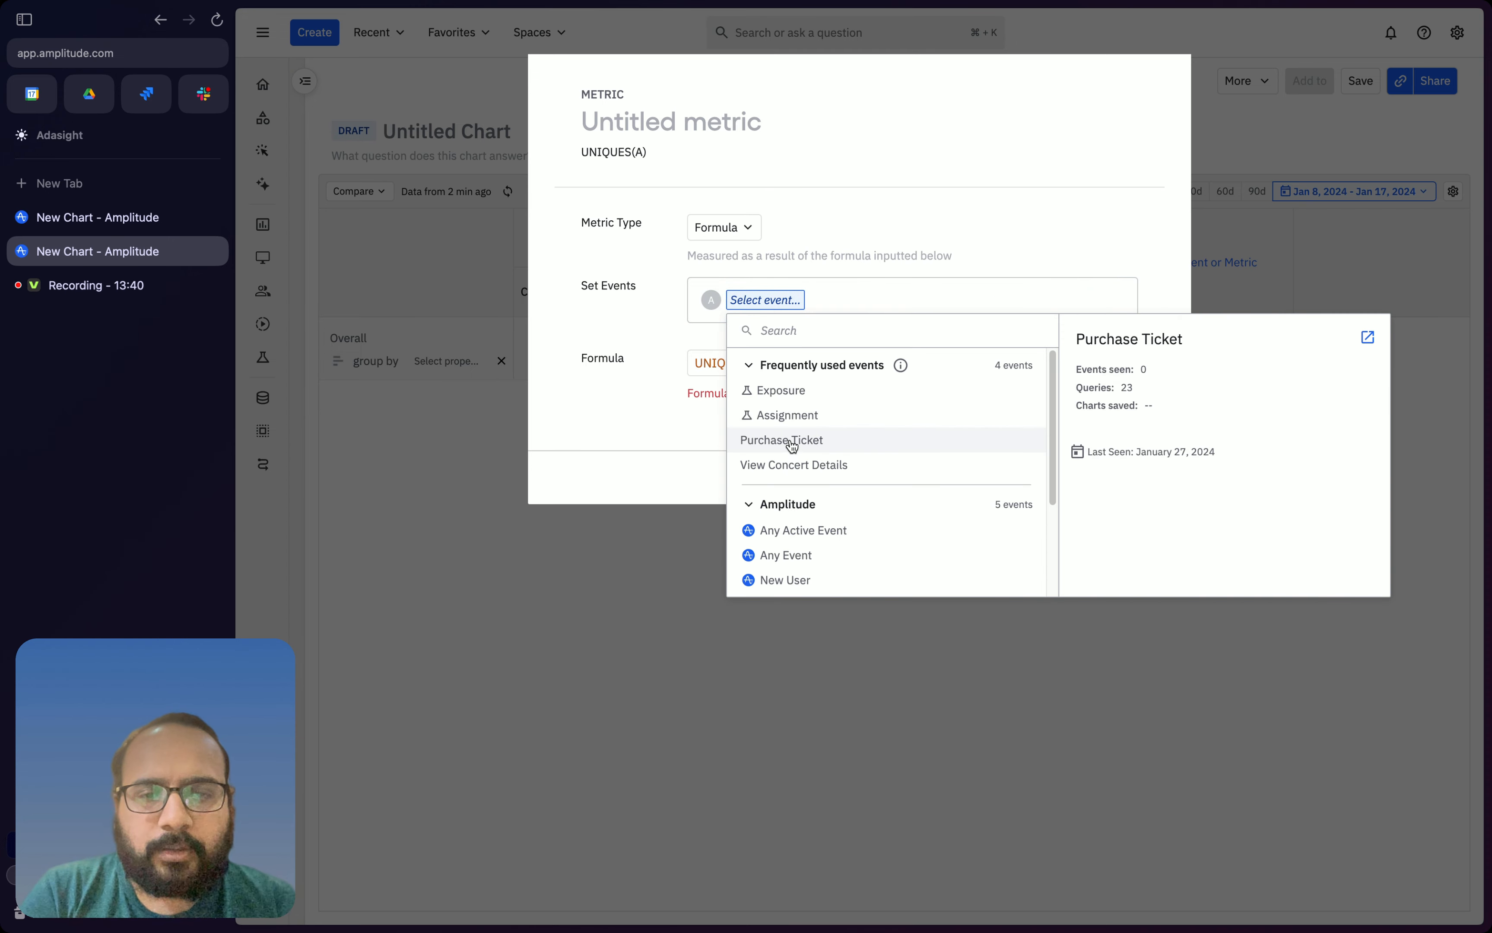
{"action": "left_click", "coordinate": [792, 444]}
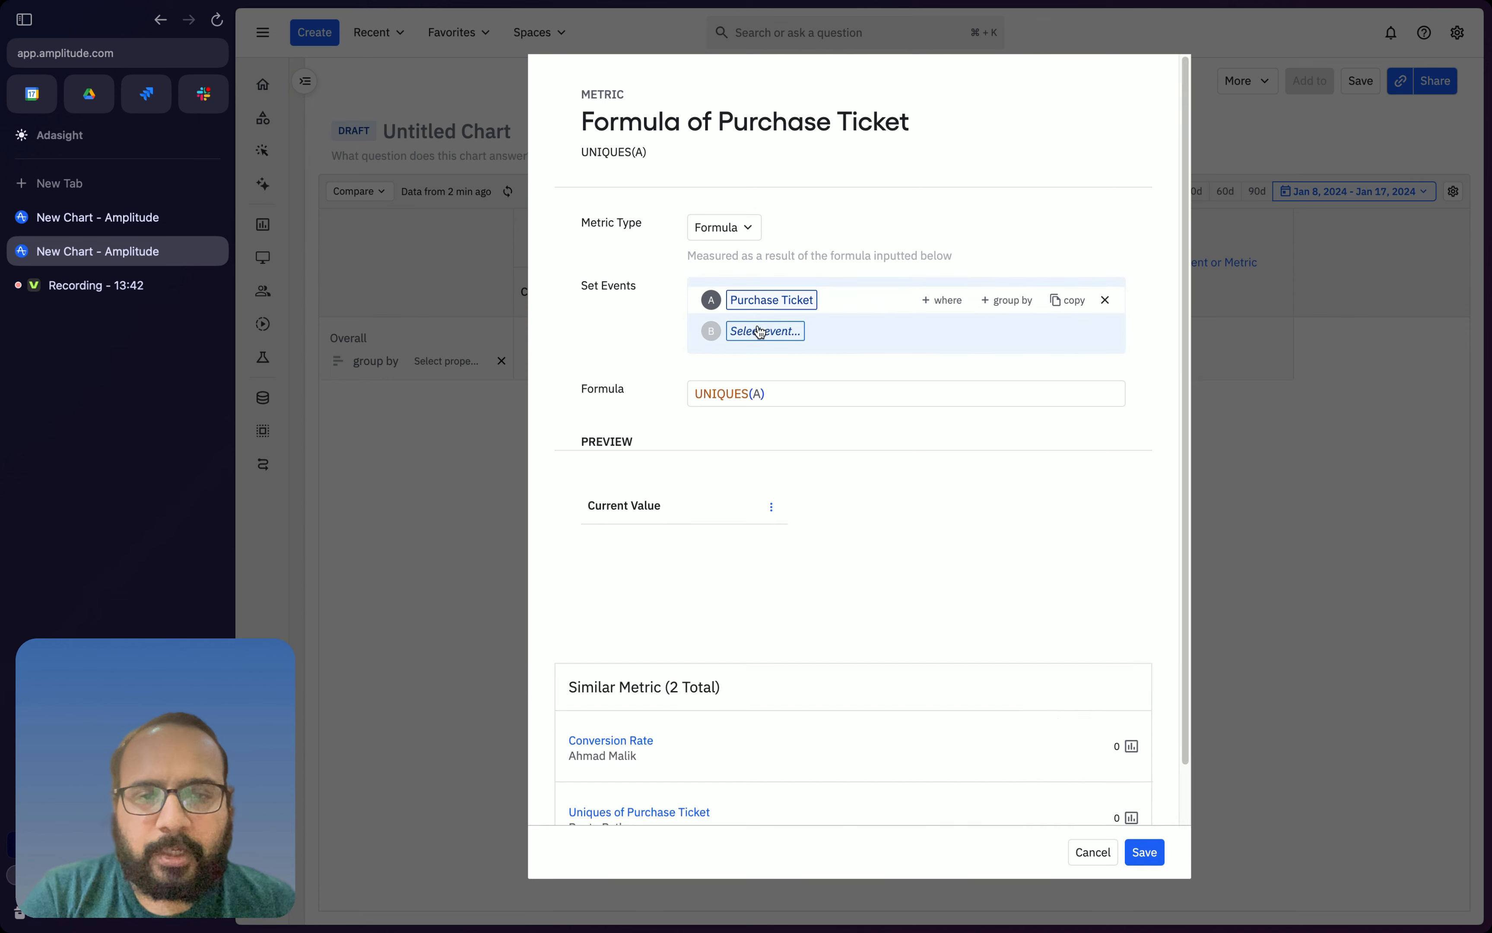
{"action": "left_click", "coordinate": [759, 332]}
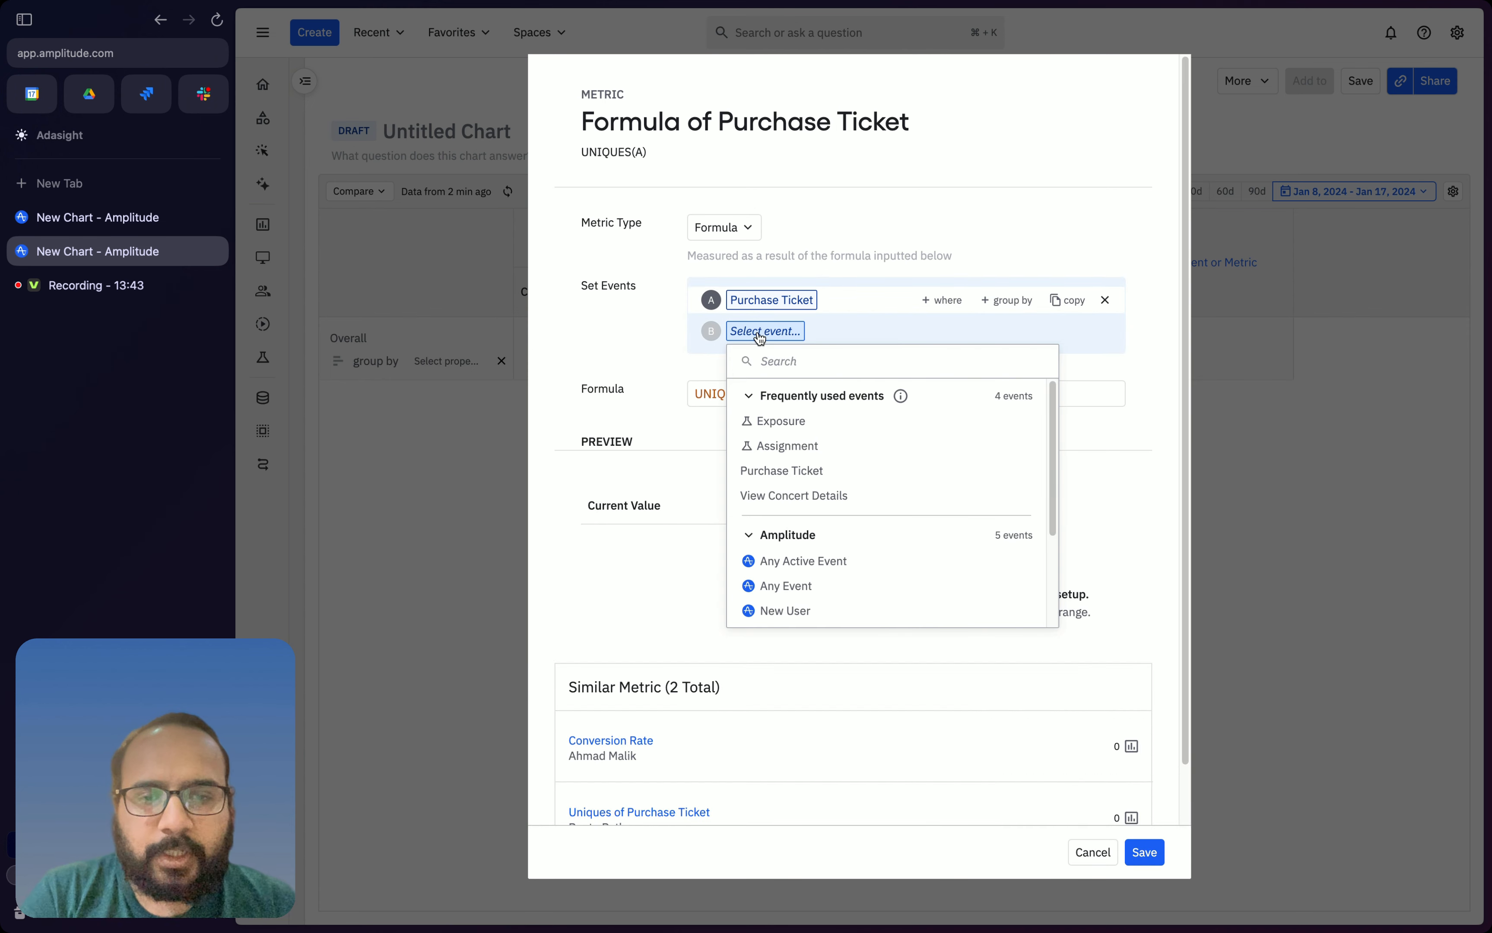
{"action": "left_click", "coordinate": [774, 424]}
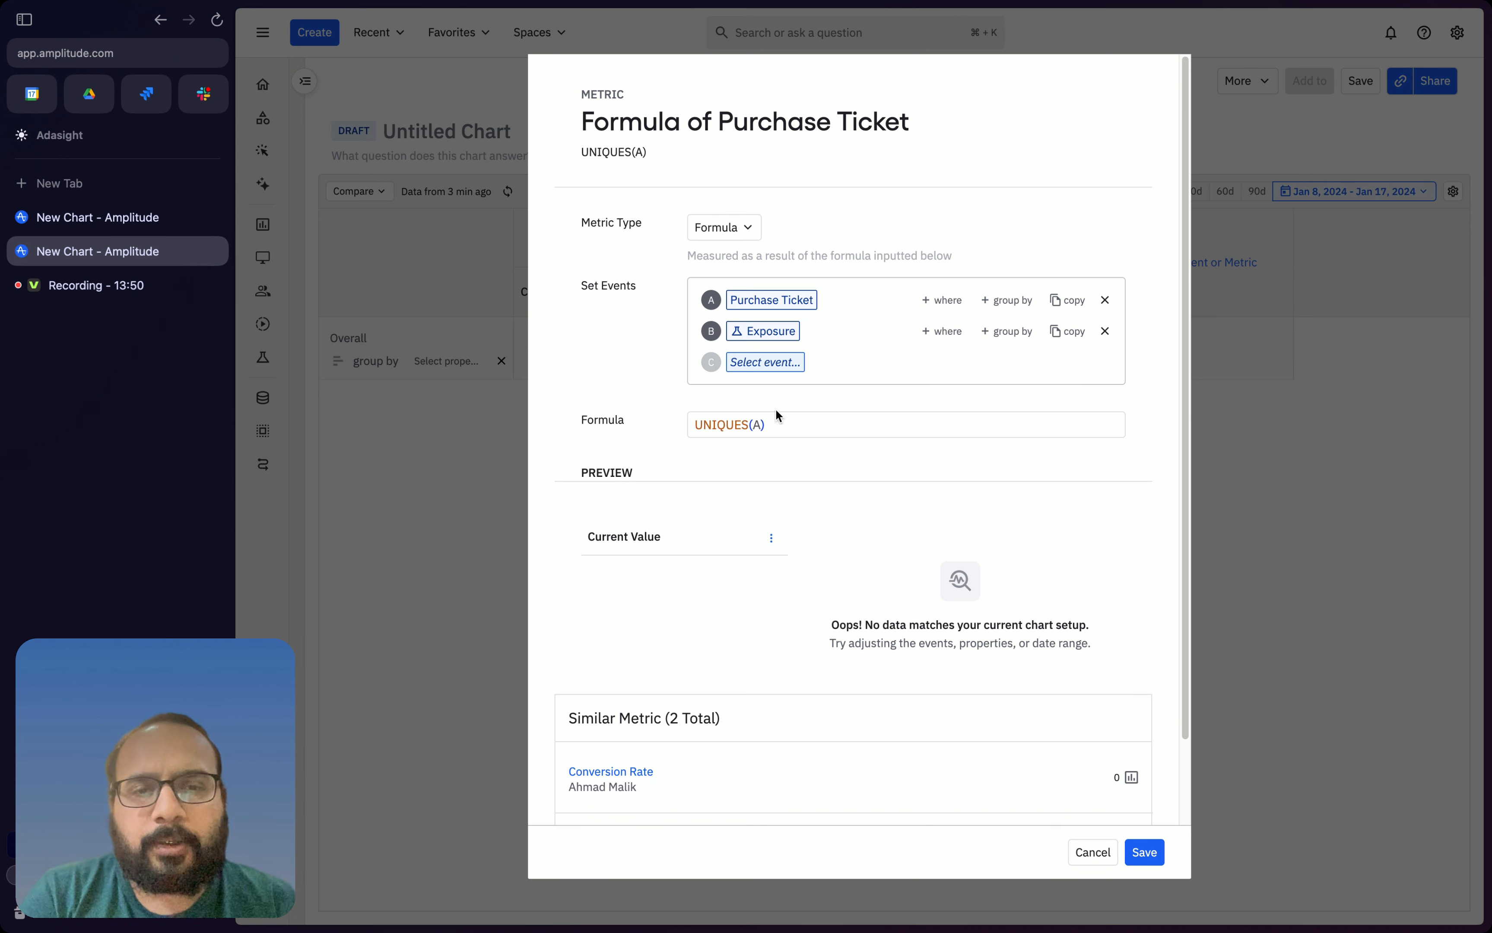
Extend the metric's formula to UNIQUES(A)/UNIQUES(B), dividing unique ticket purchasers by unique exposed users.
{"action": "mouse_move", "coordinate": [788, 311]}
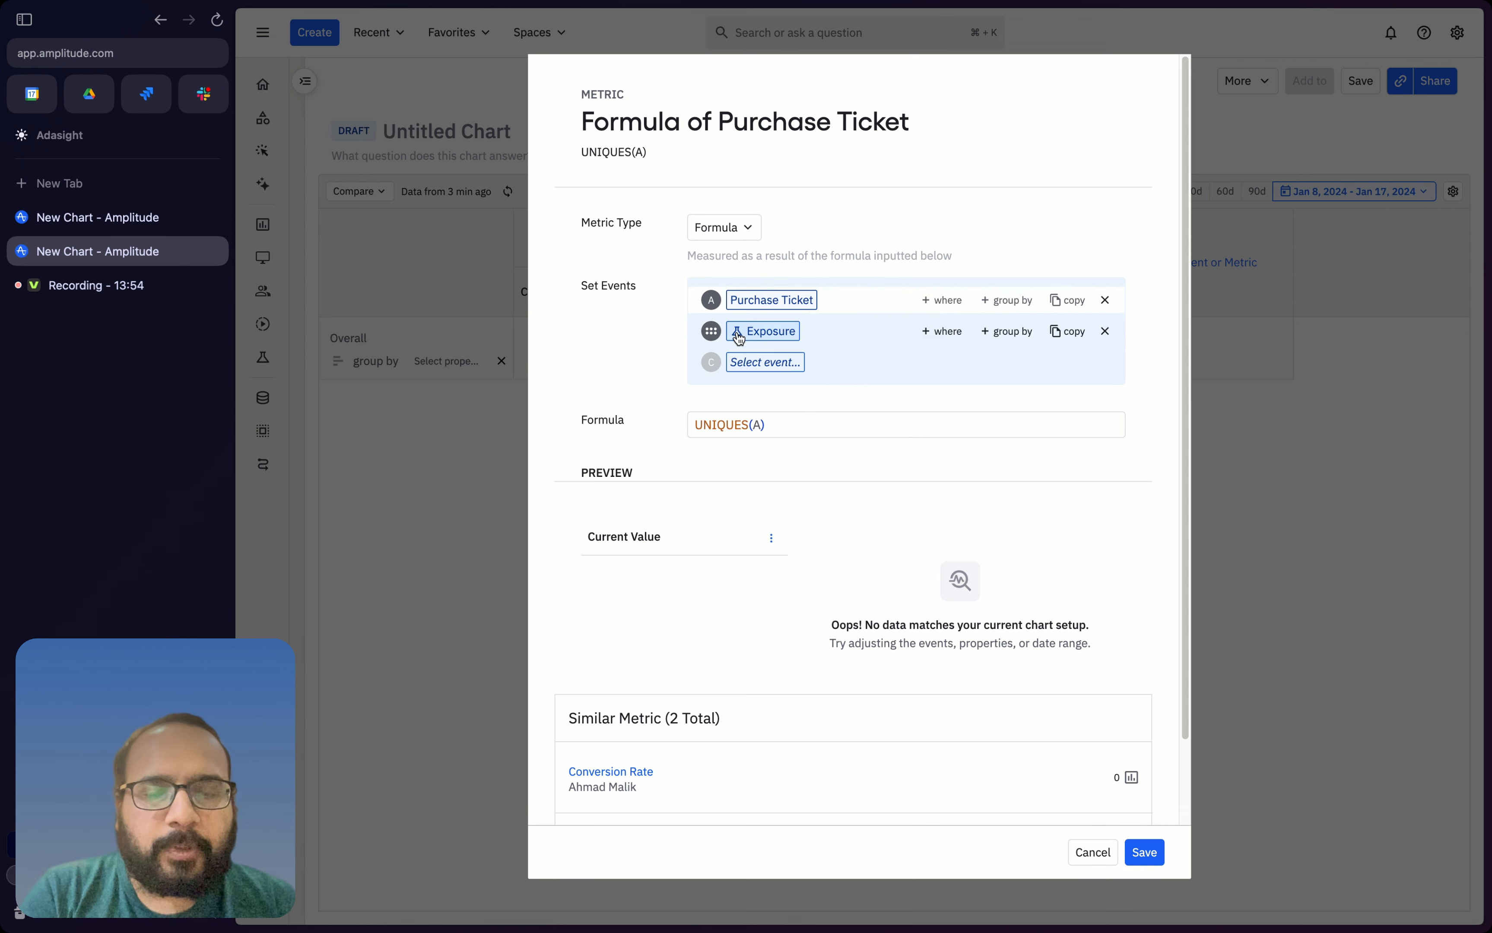
{"action": "left_click", "coordinate": [781, 423]}
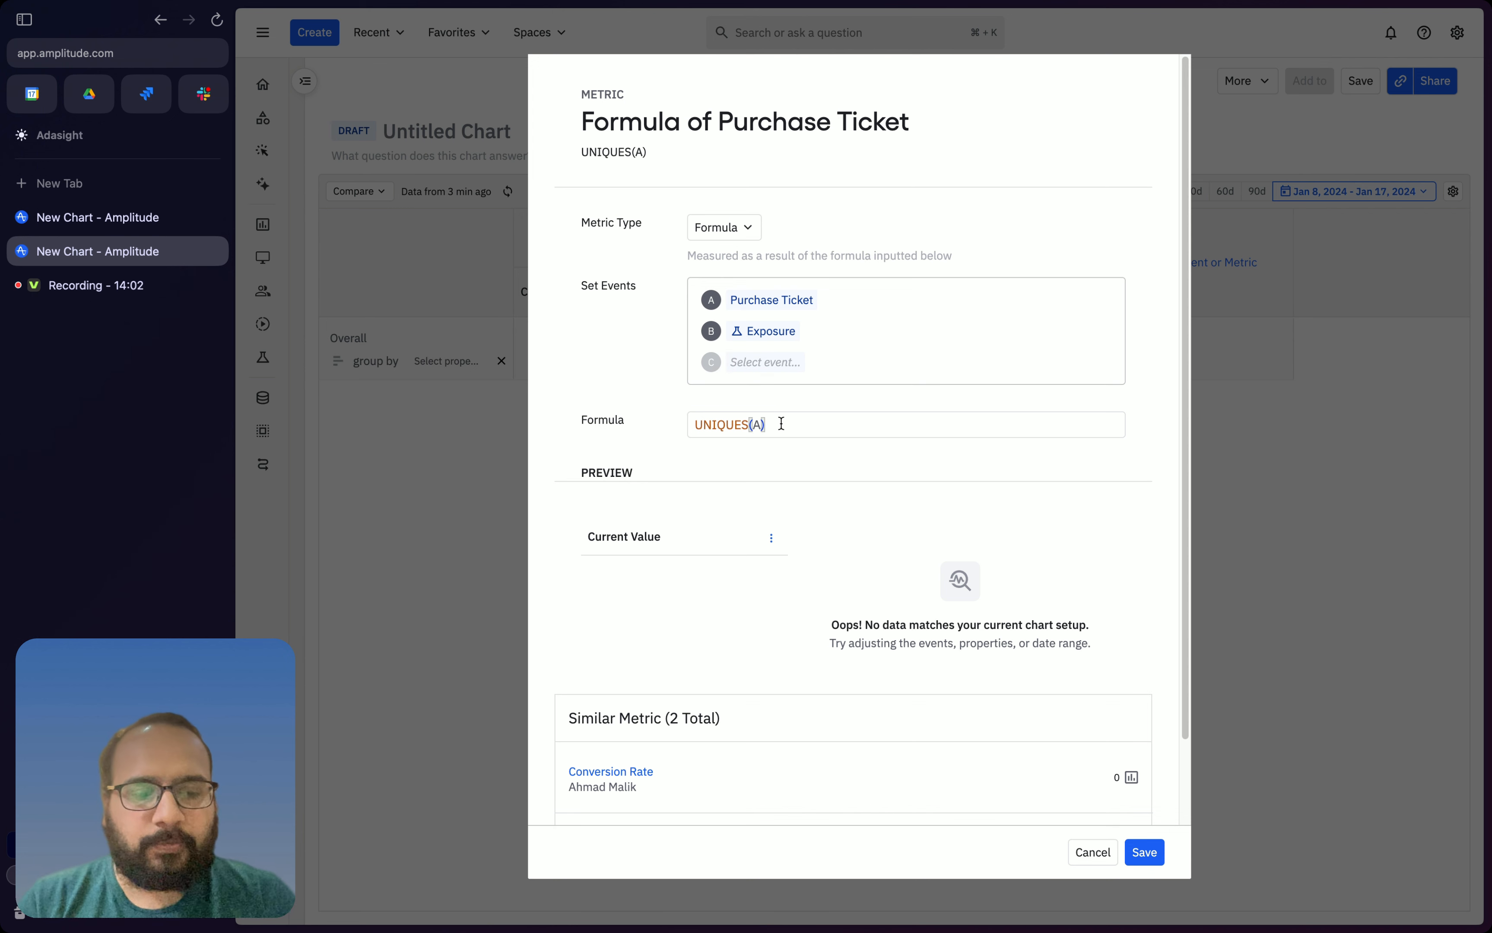
{"action": "type", "text": "/"}
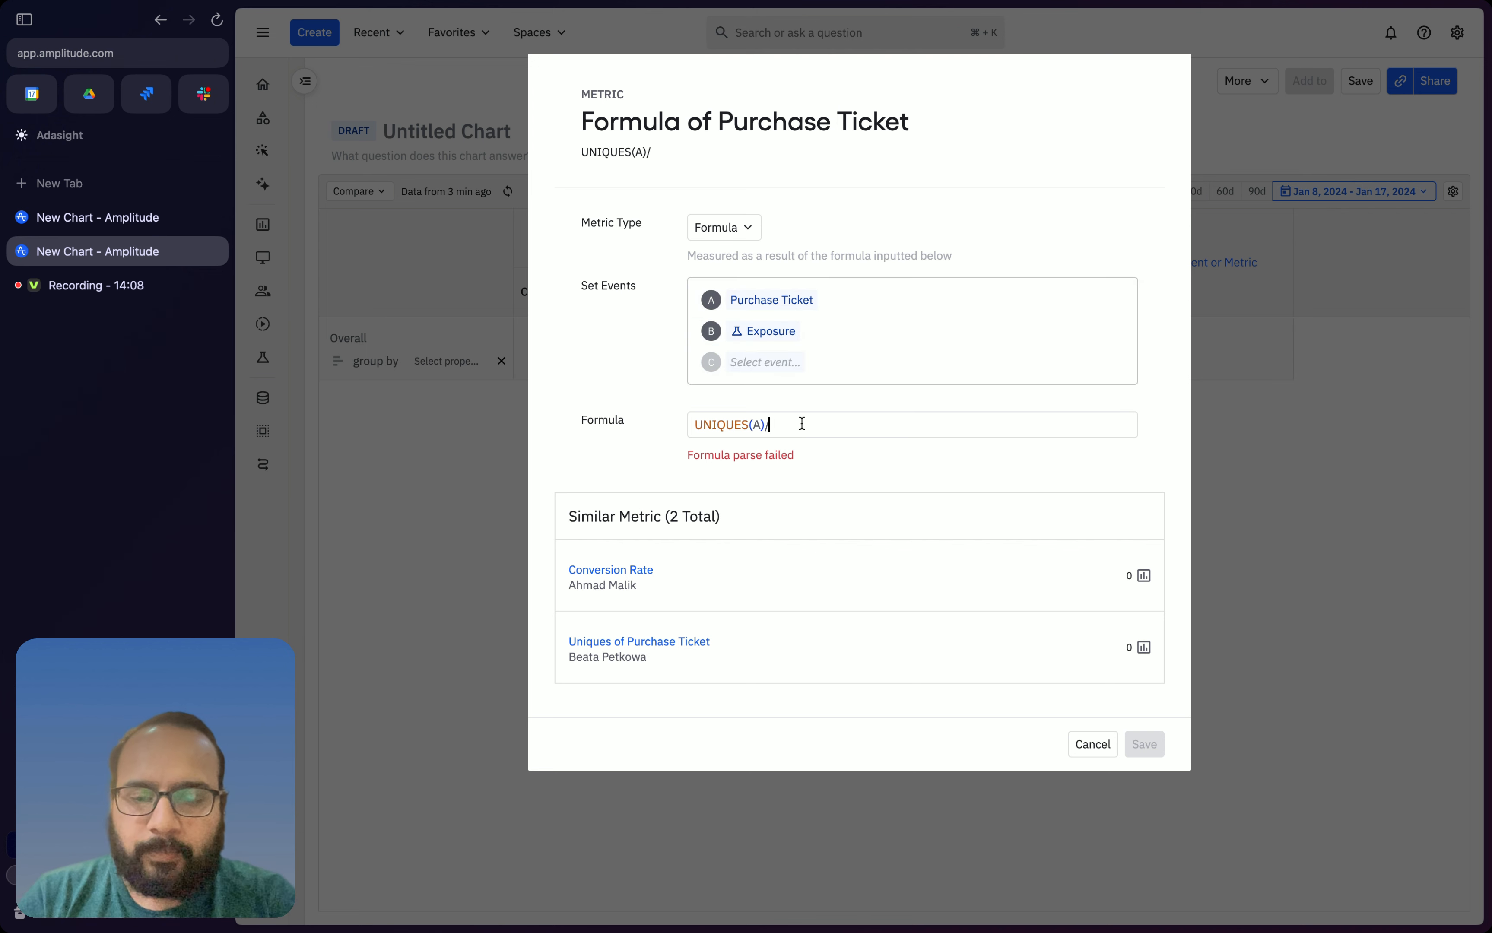
{"action": "type", "text": "UNI"}
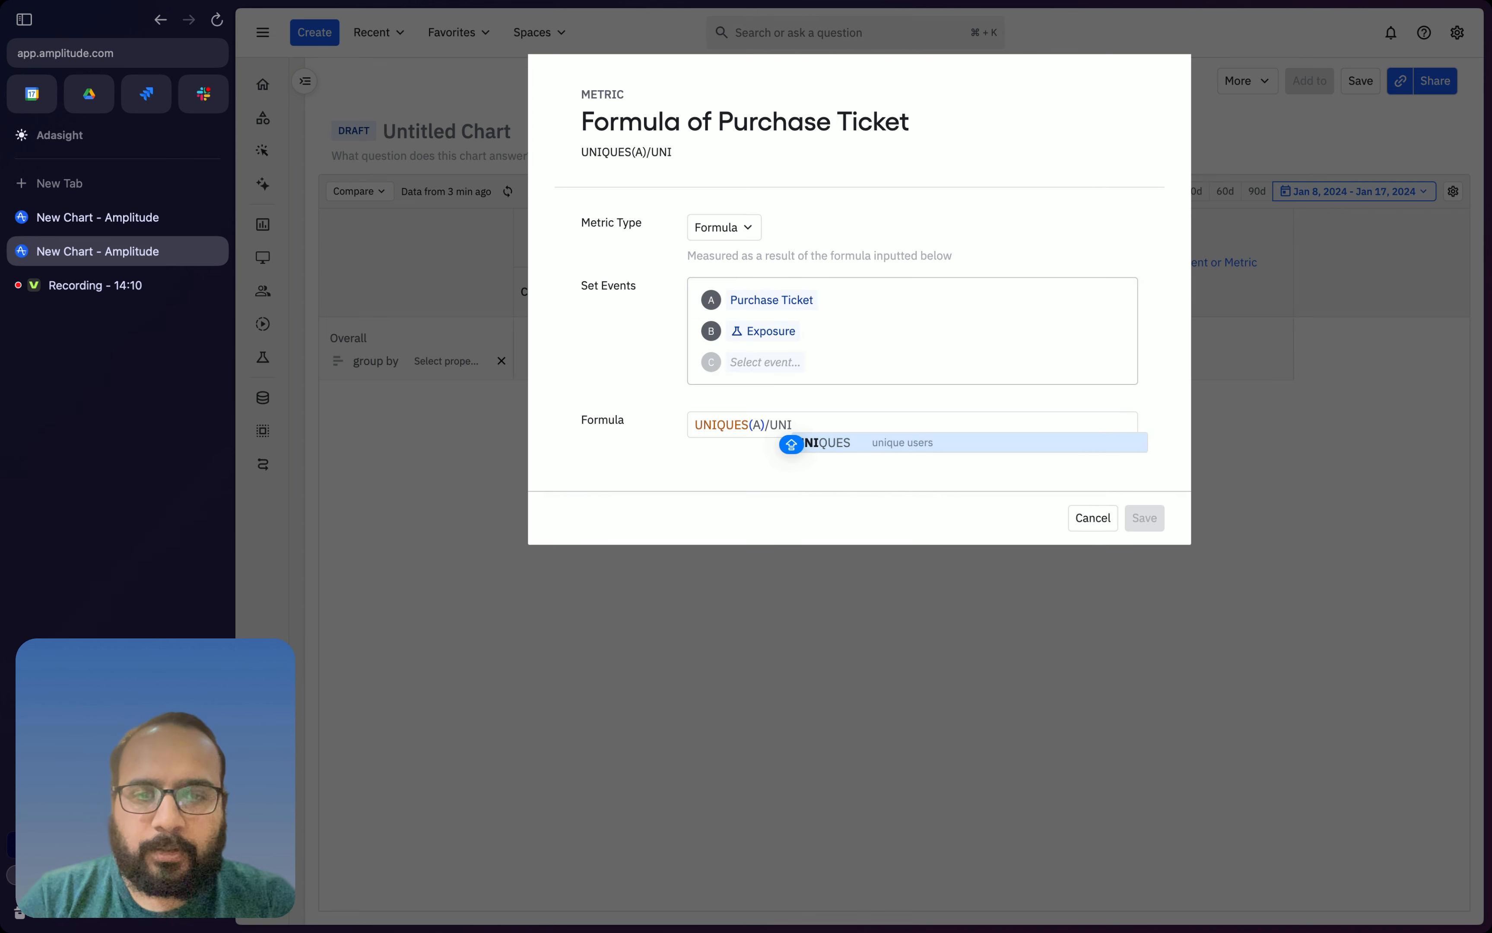
{"action": "type", "text": "Q"}
{"action": "key", "text": "Tab"}
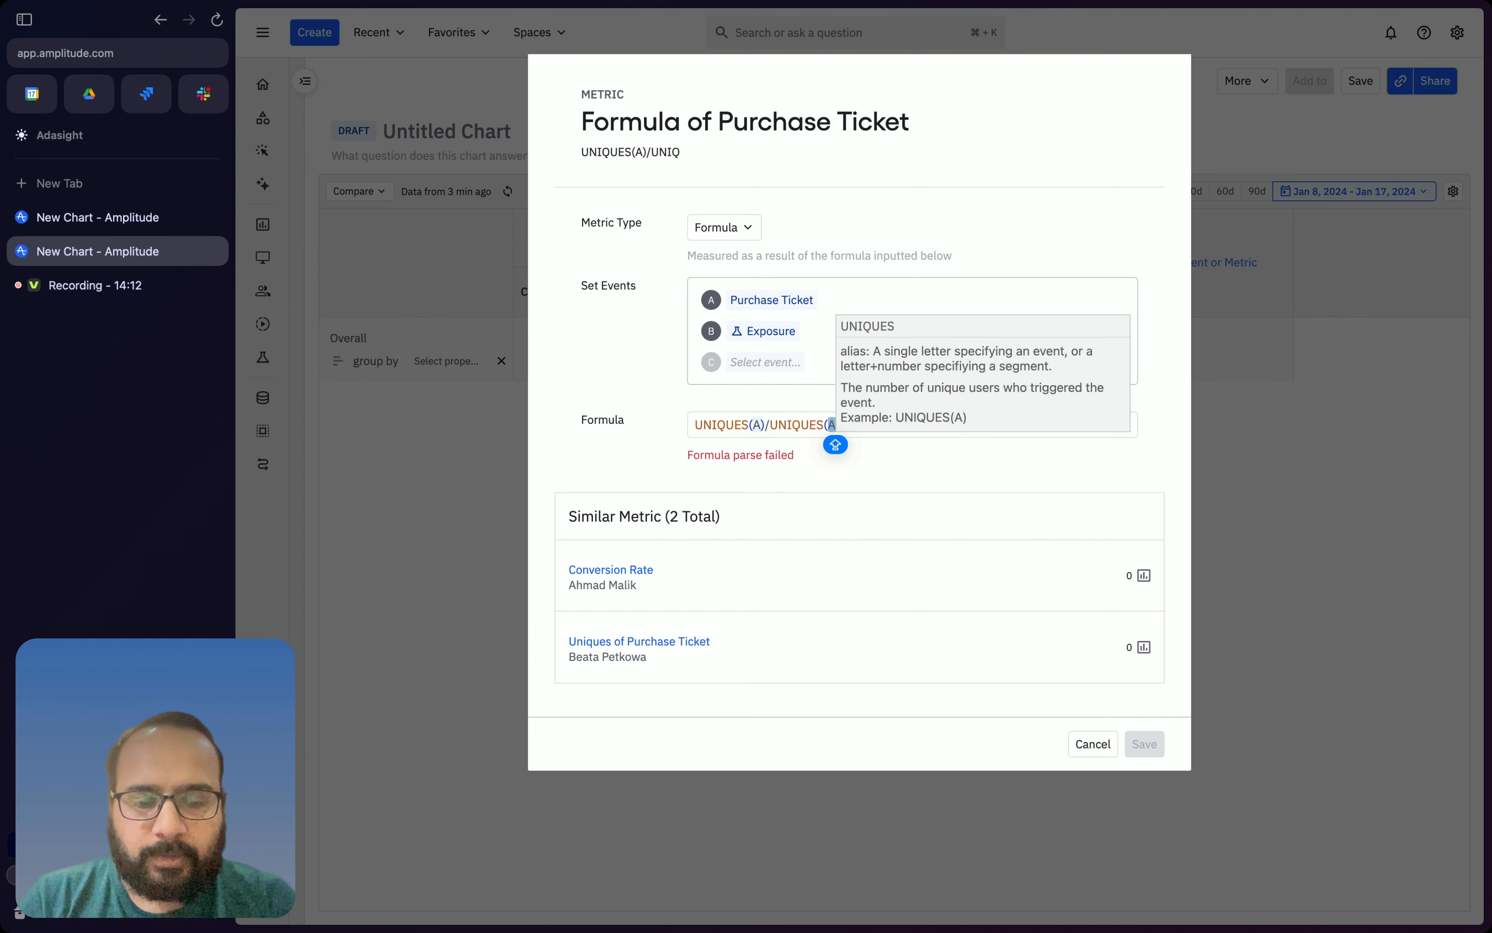
{"action": "key", "text": "BackSpace"}
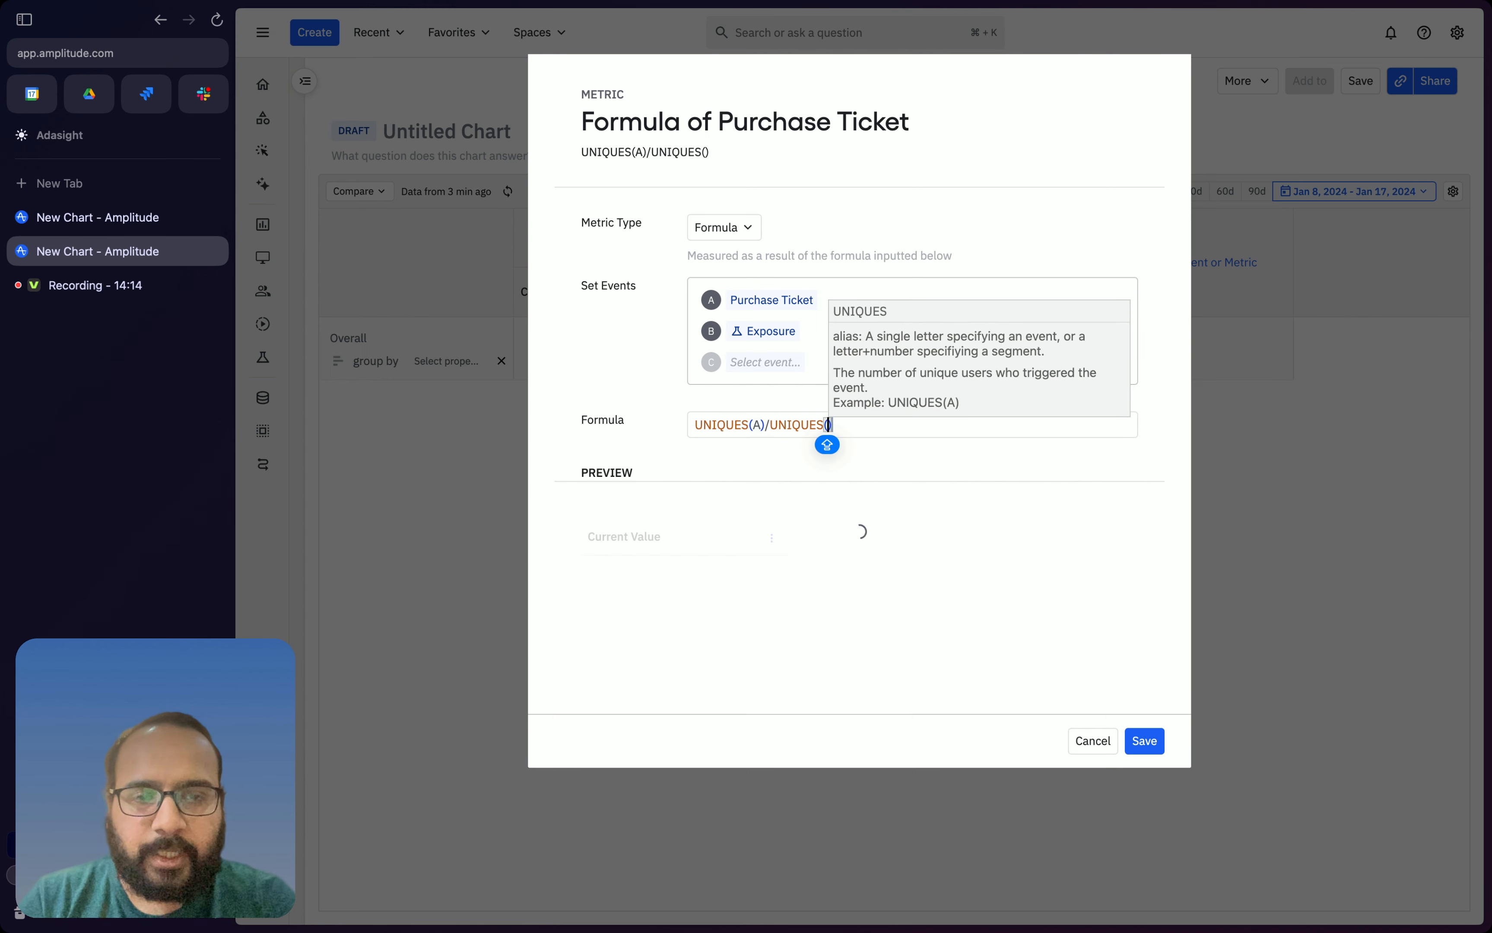
{"action": "type", "text": "B"}
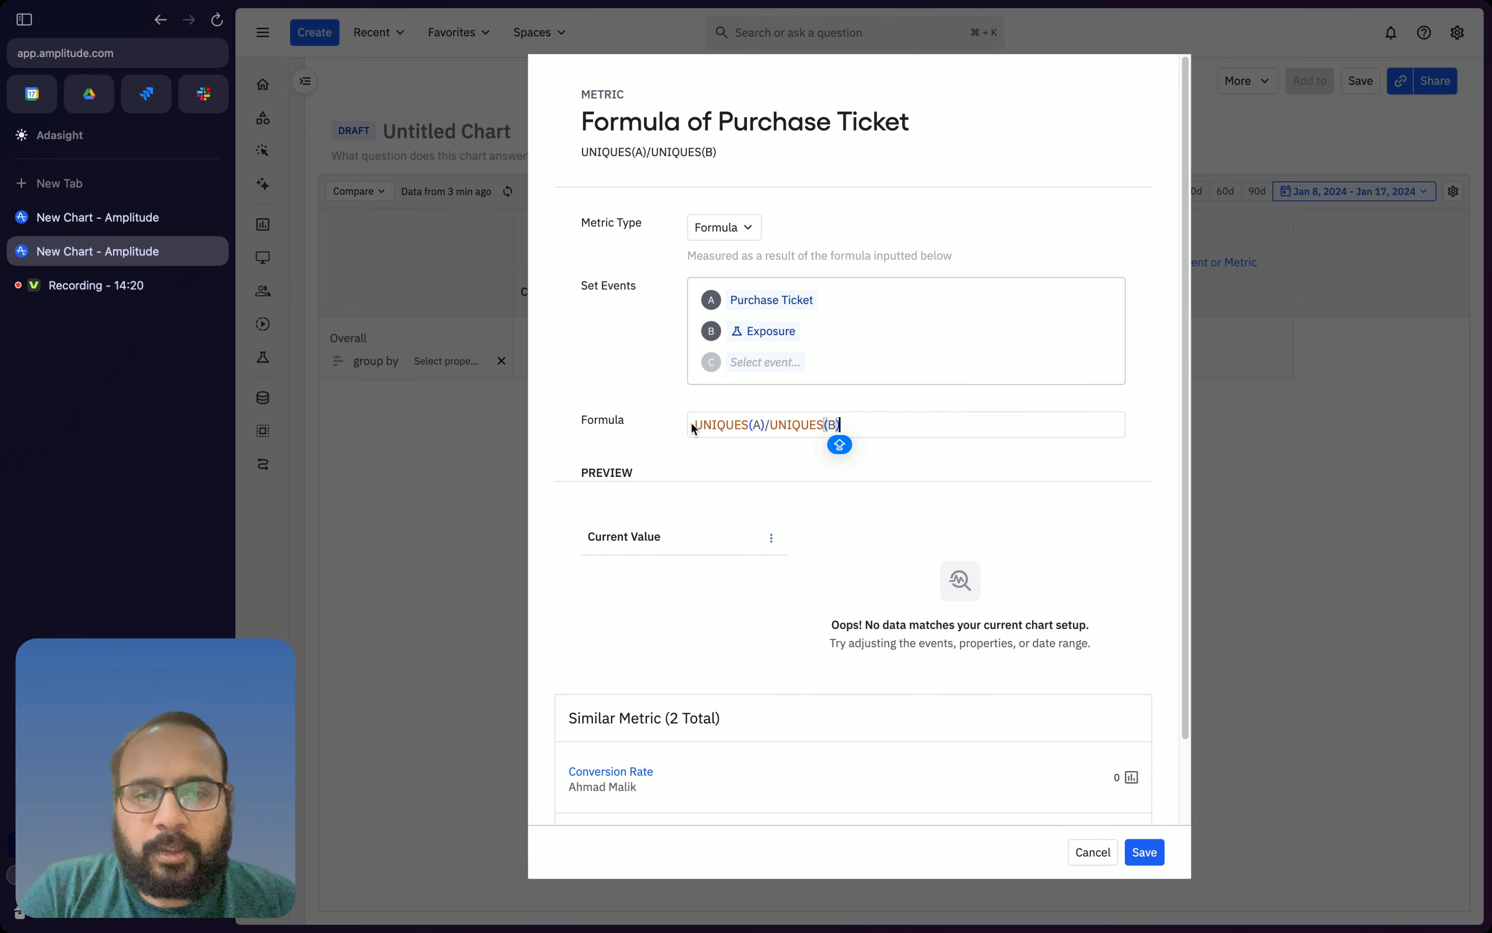
Prefix the metric's formula with %: so the ratio is expressed as a percentage.
{"action": "left_click", "coordinate": [692, 428]}
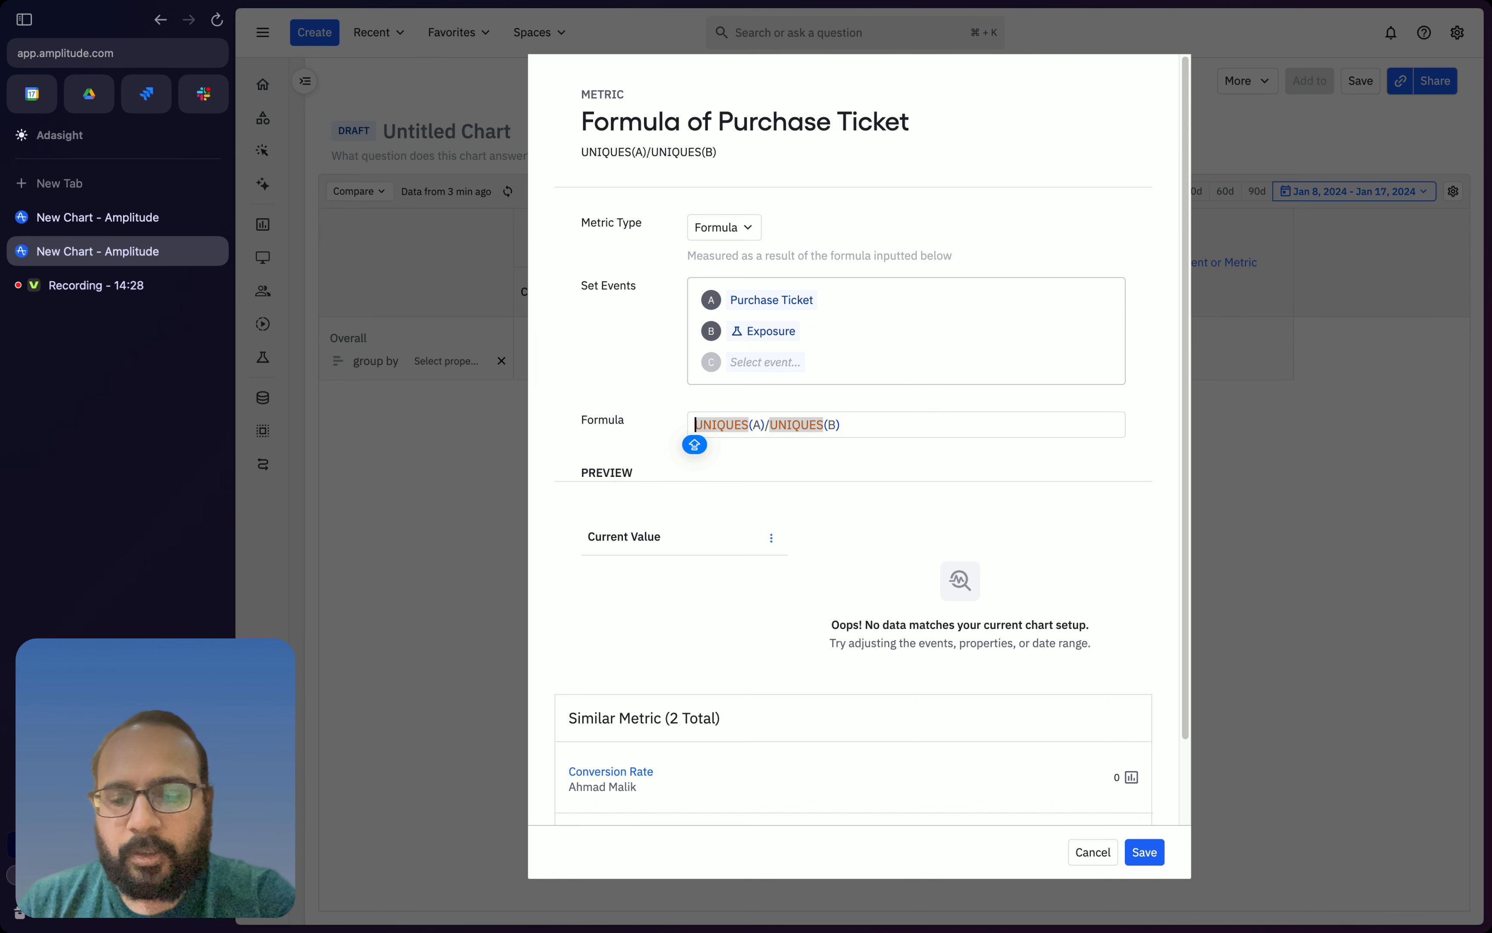
{"action": "type", "text": "%"}
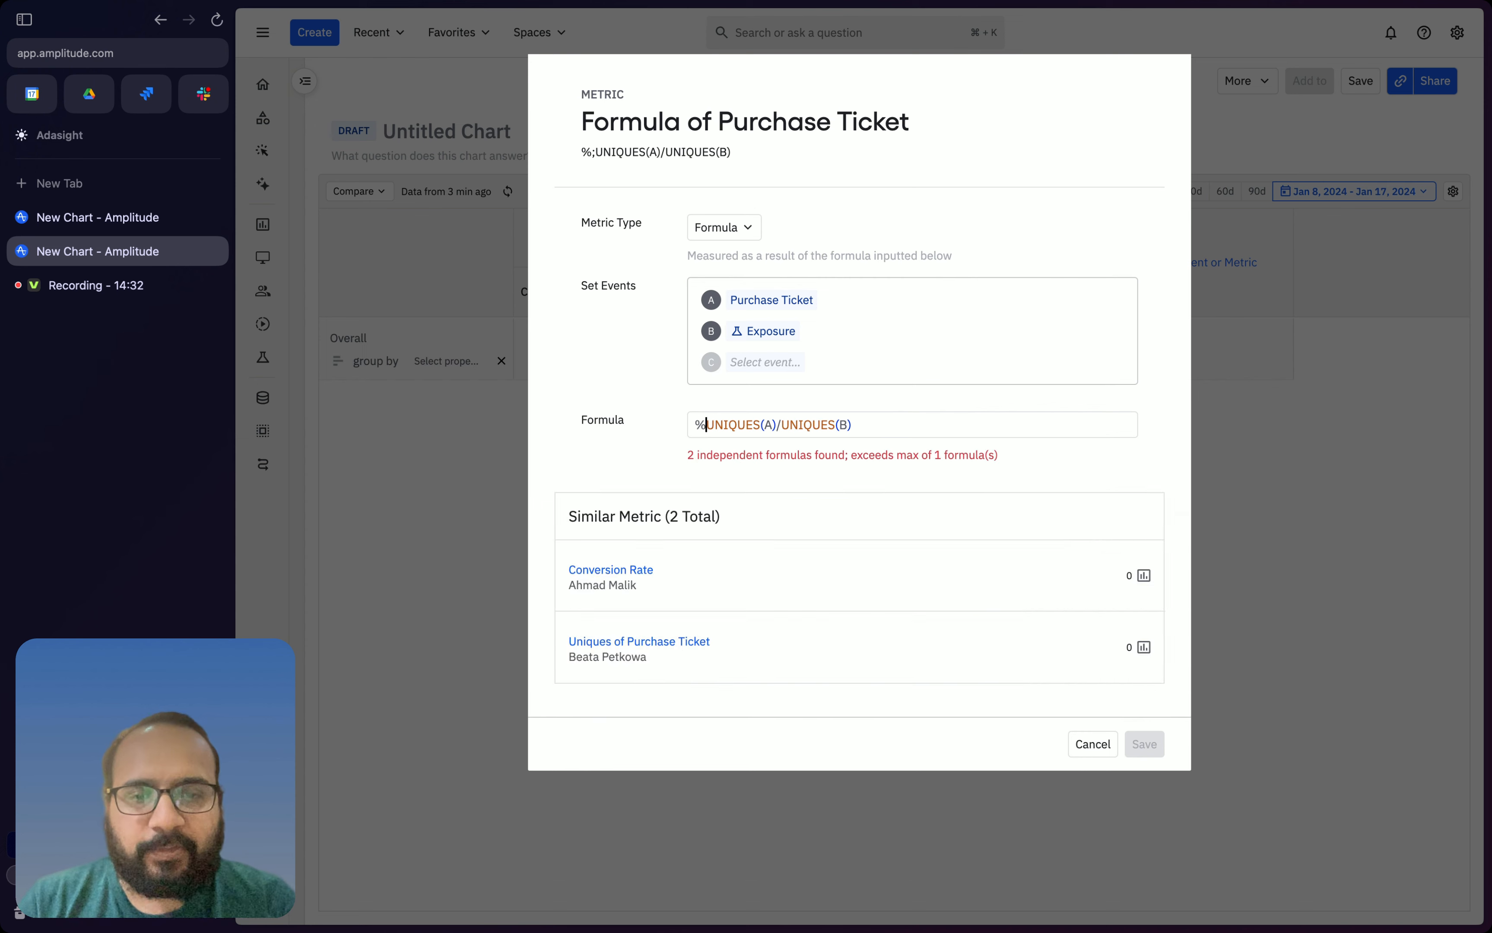
{"action": "type", "text": ":"}
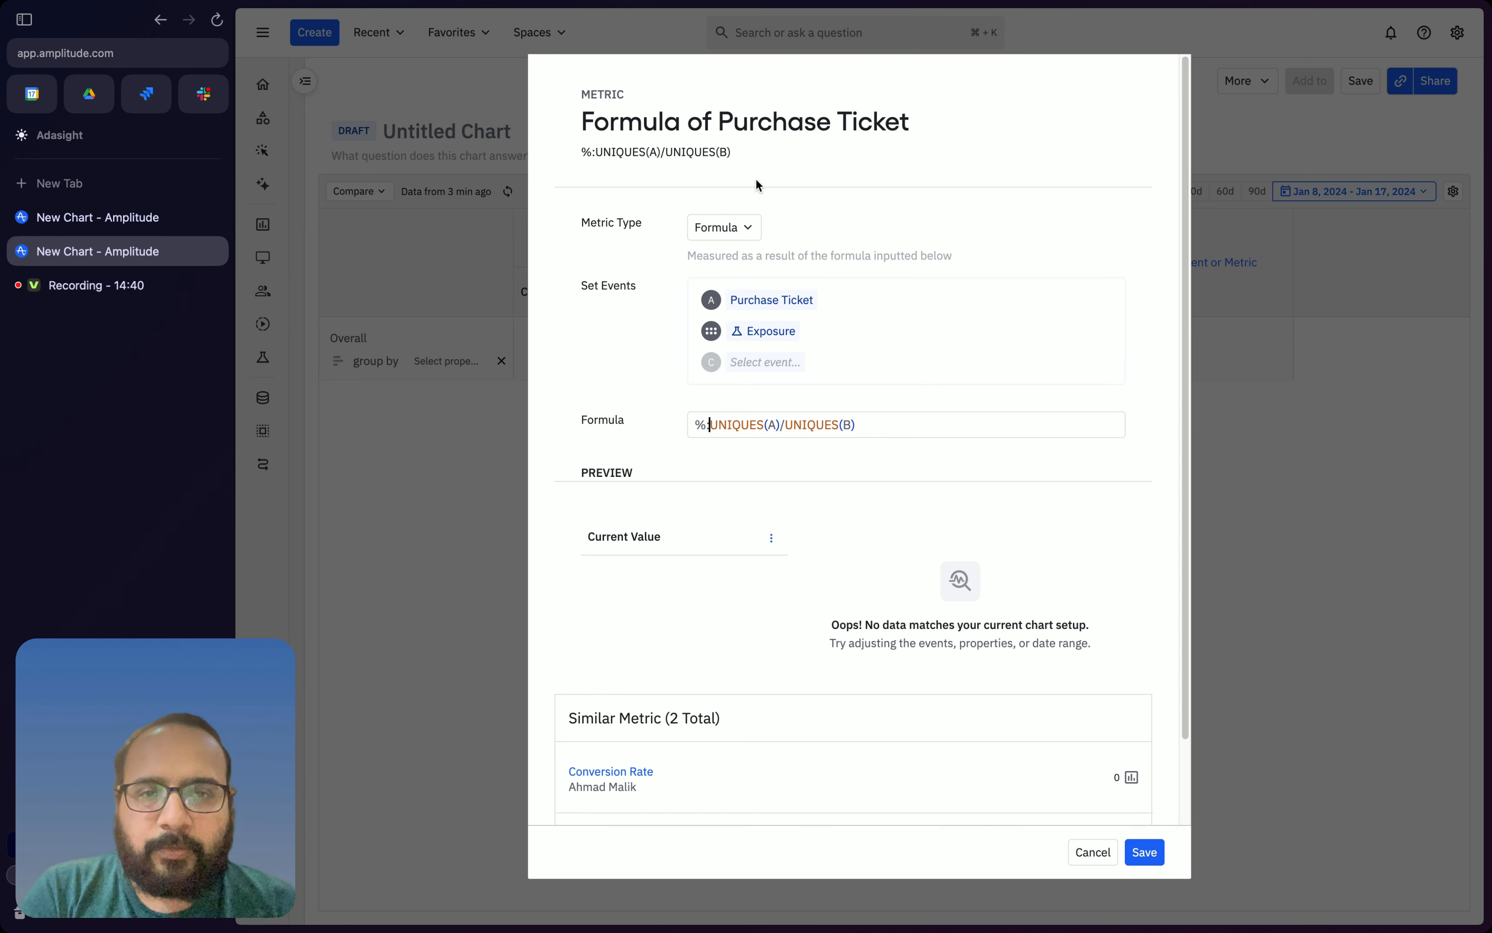
Name the metric Conversion Rate and save it to the data table.
{"action": "left_click", "coordinate": [739, 128]}
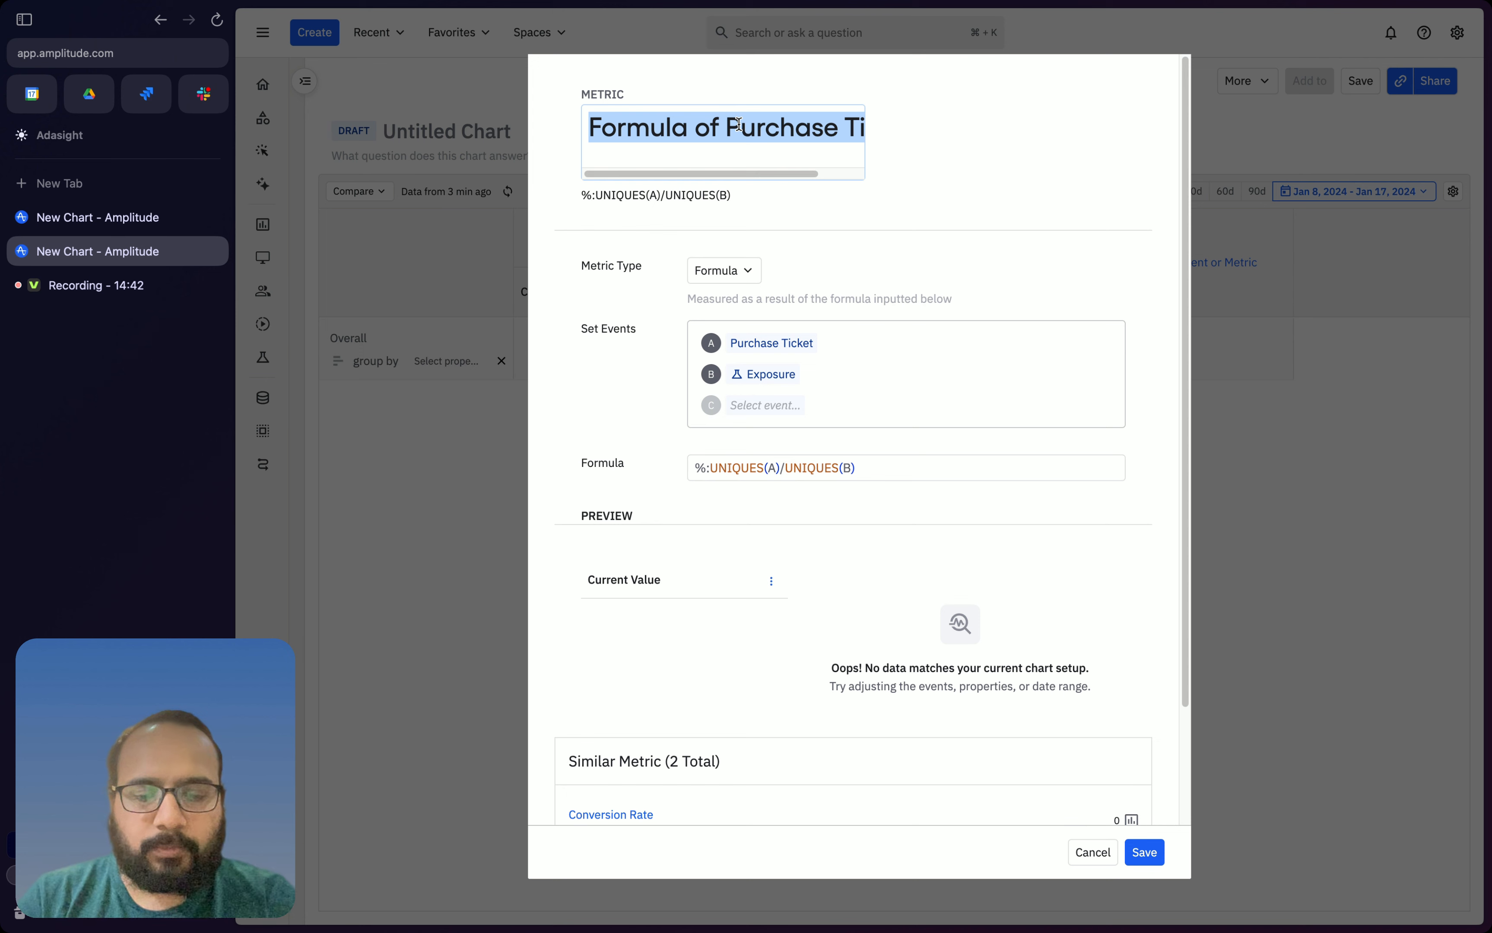
{"action": "type", "text": "COnversion"}
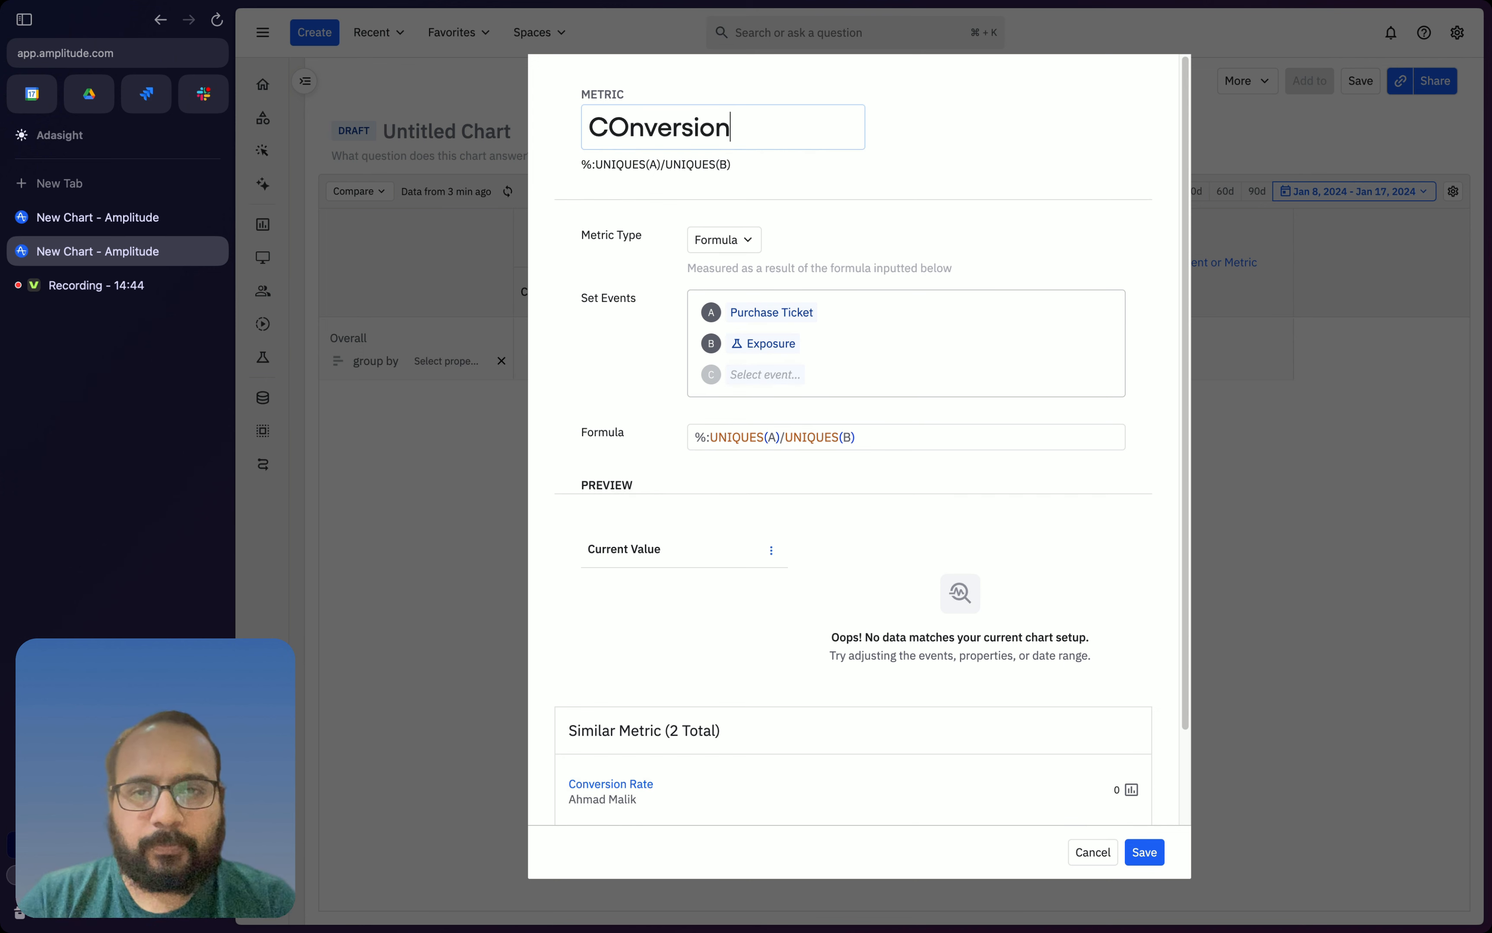
{"action": "key", "text": "Left"}
{"action": "key", "text": "Left"}
{"action": "key", "text": "Left"}
{"action": "key", "text": "Left"}
{"action": "key", "text": "Left"}
{"action": "key", "text": "Left"}
{"action": "key", "text": "Left"}
{"action": "key", "text": "Left"}
{"action": "key", "text": "BackSpace"}
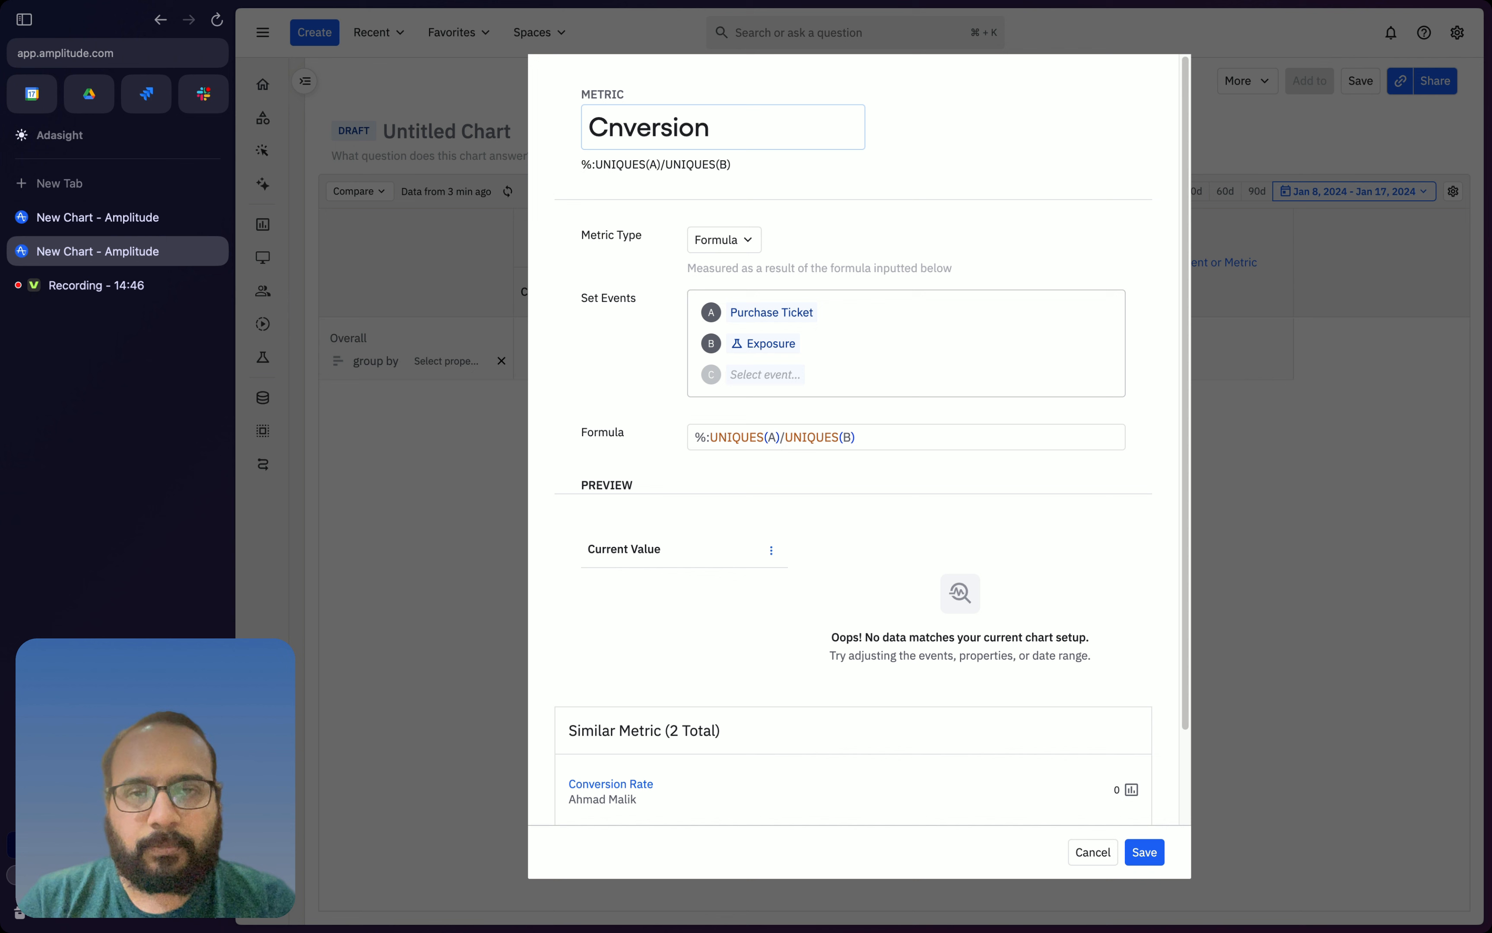
{"action": "type", "text": "o"}
{"action": "key", "text": "Right"}
{"action": "key", "text": "Right"}
{"action": "key", "text": "Right"}
{"action": "key", "text": "Right"}
{"action": "key", "text": "Right"}
{"action": "key", "text": "Right"}
{"action": "key", "text": "Right"}
{"action": "key", "text": "Right"}
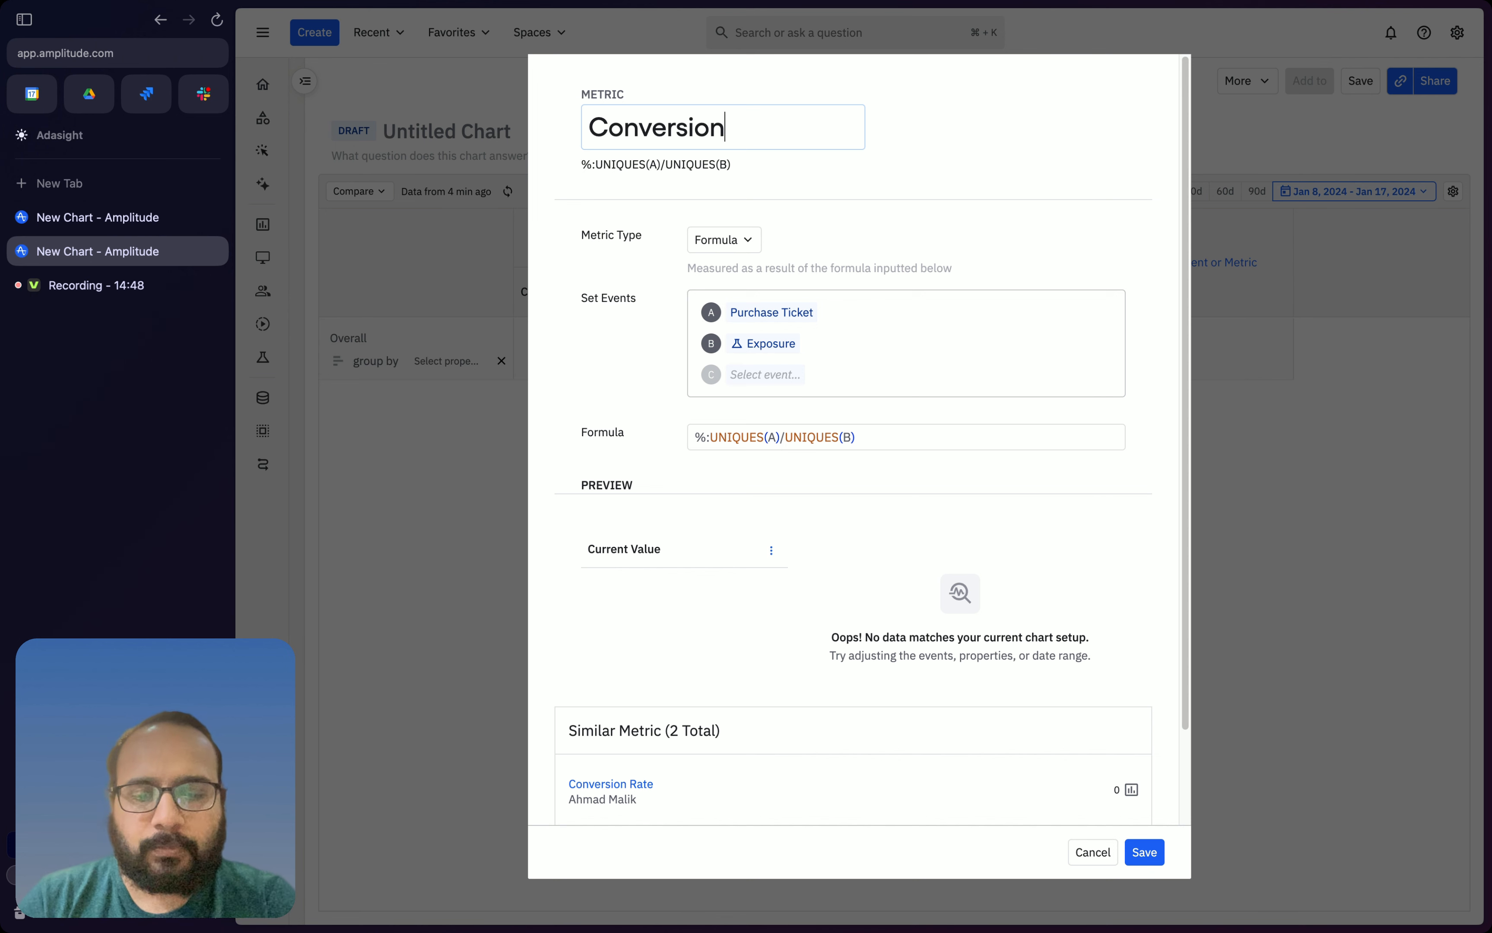
{"action": "type", "text": "Rate"}
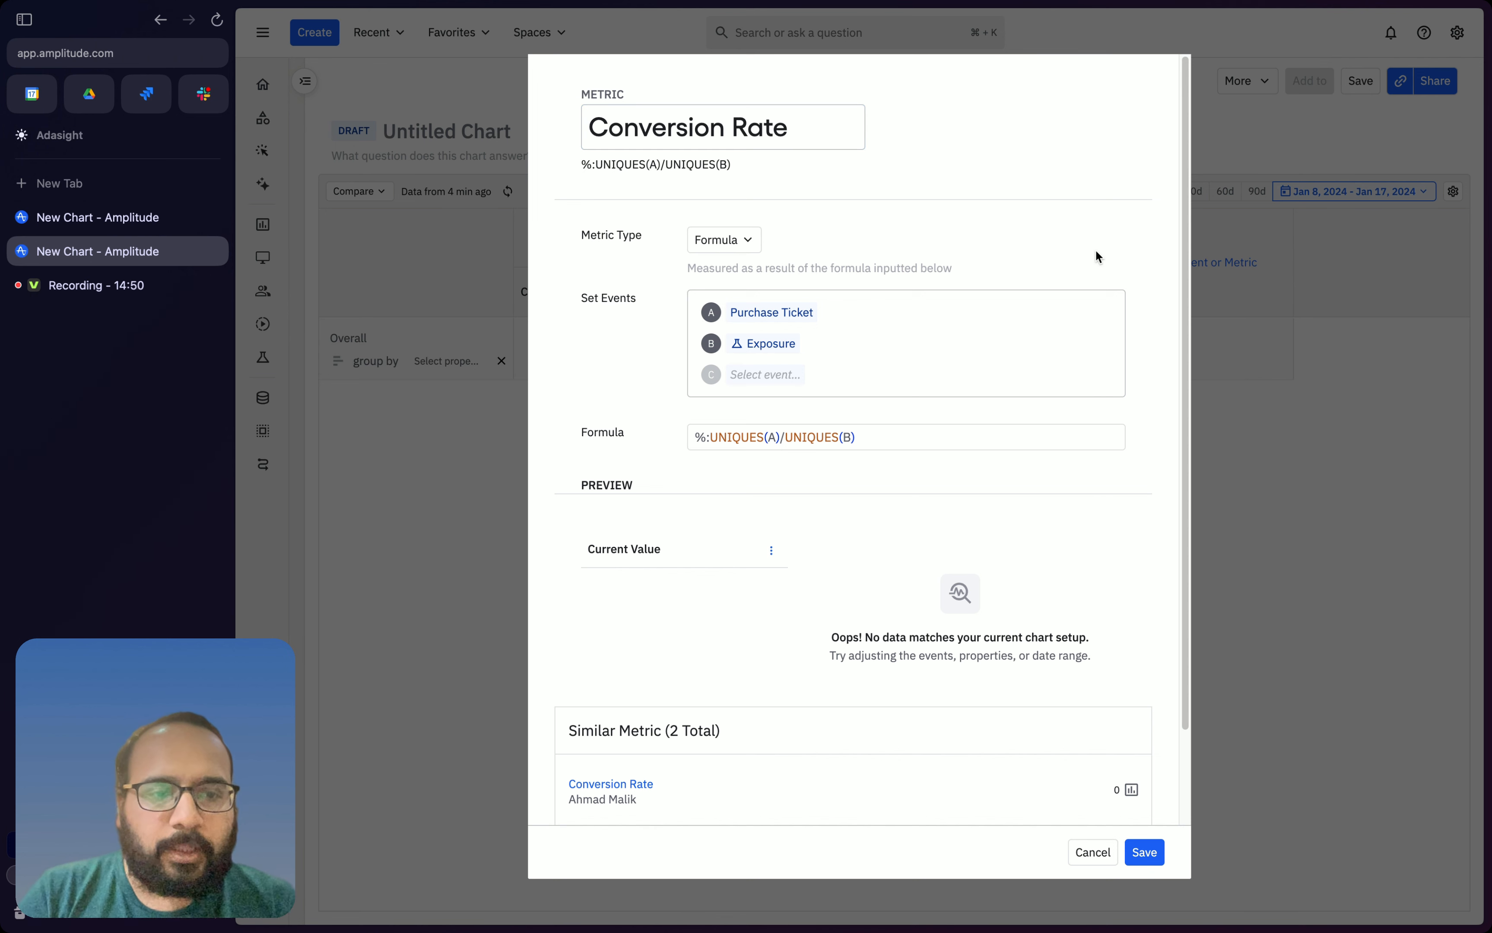
{"action": "left_click", "coordinate": [1144, 853]}
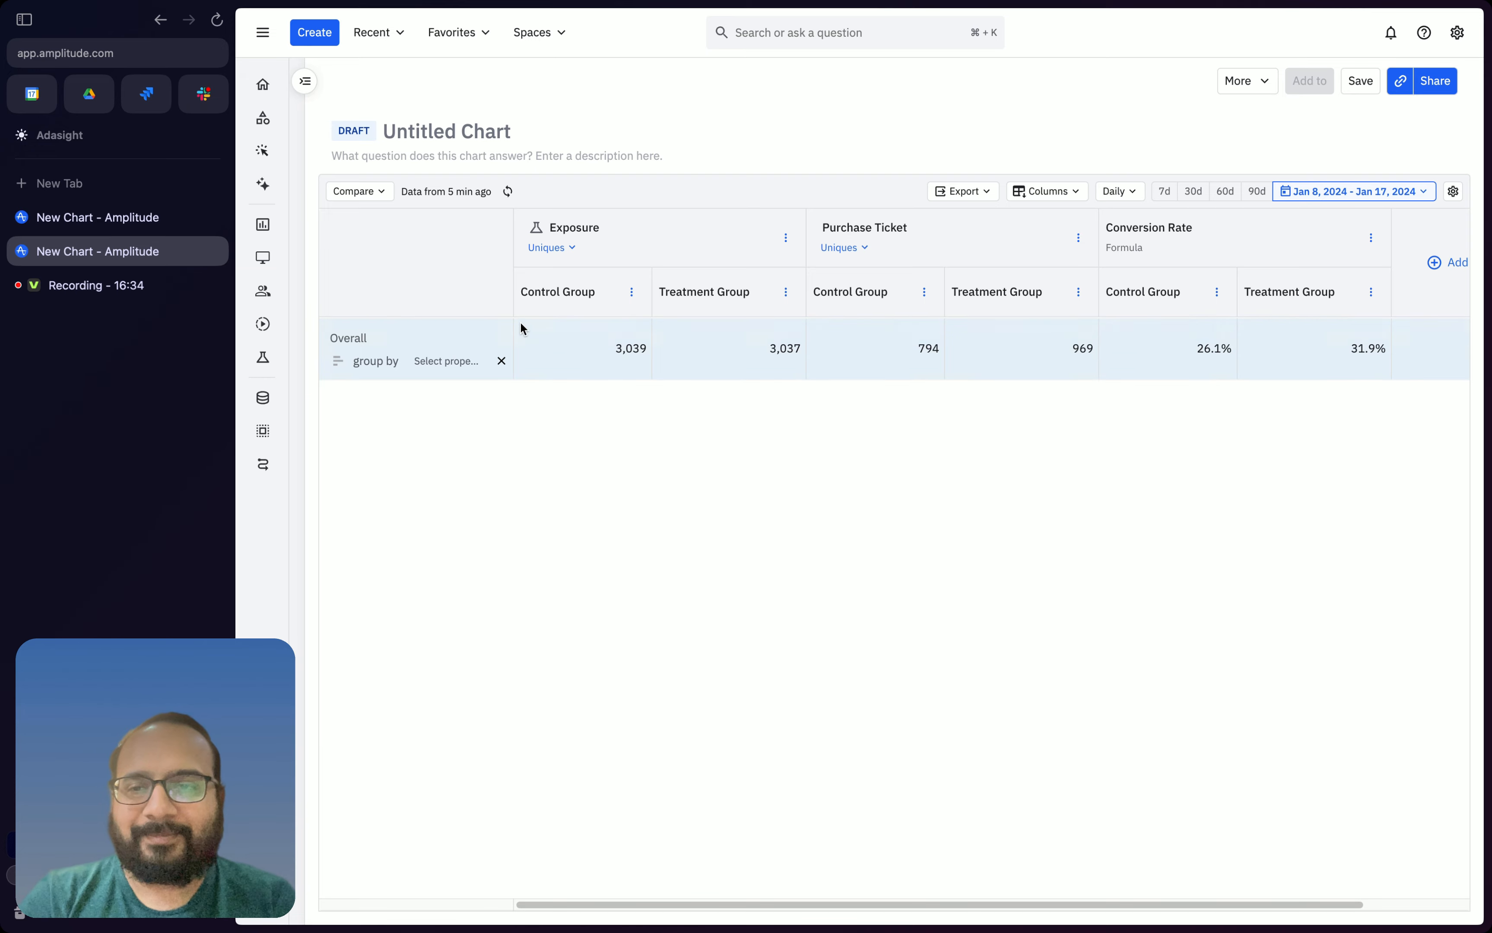
{"action": "left_click", "coordinate": [160, 289]}
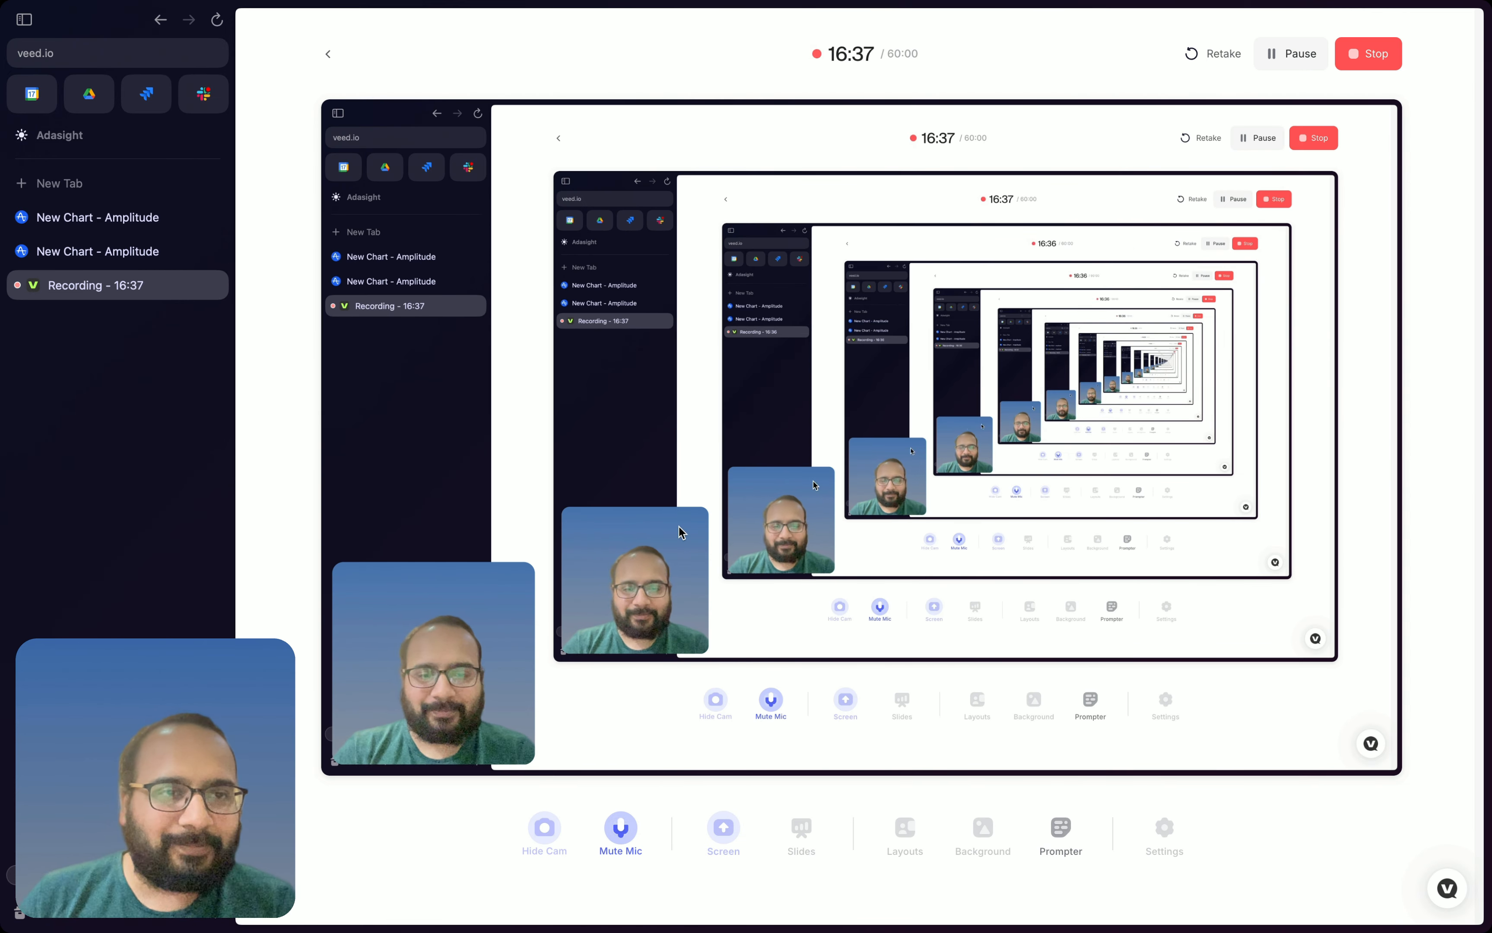